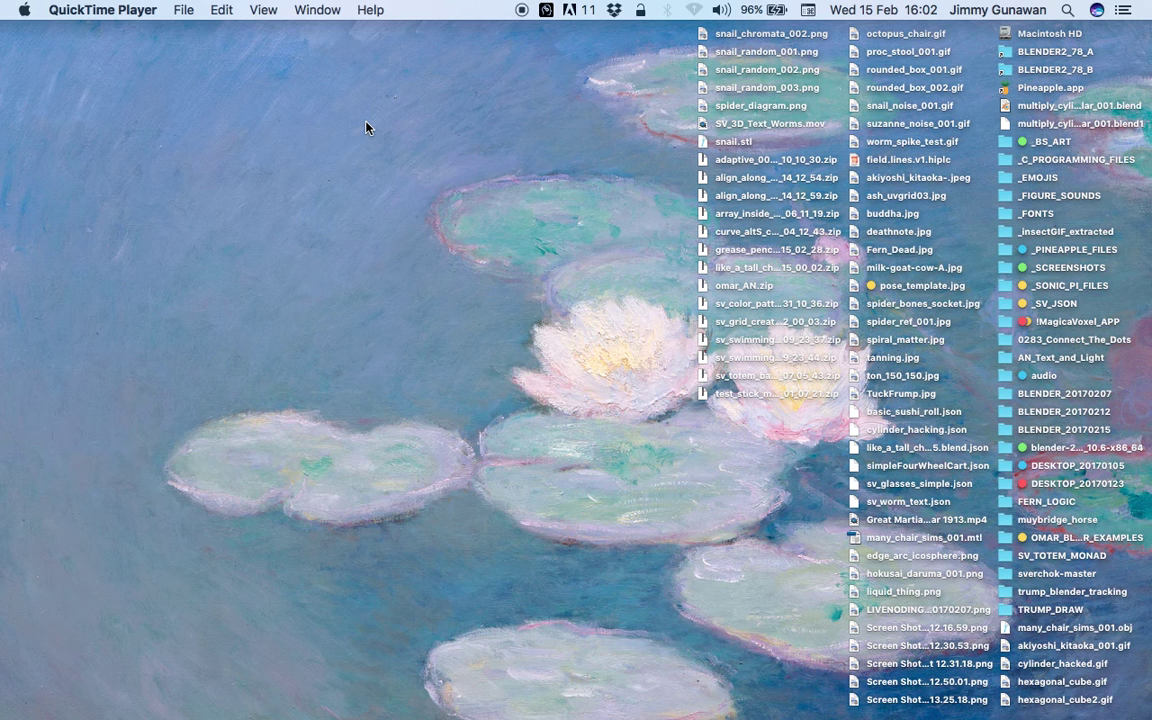
- Switch to Blender and examine the scattered stools above the ground plane from several angles
key("ctrl+Right")
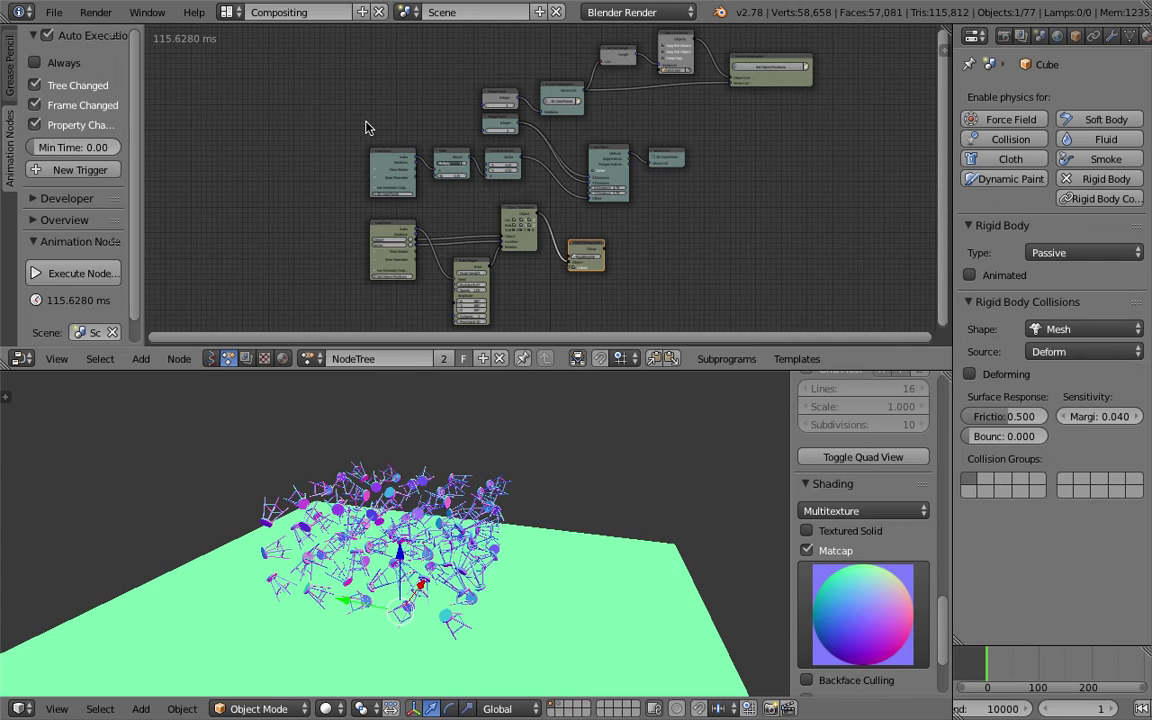
scroll(391, 534, "right", 5)
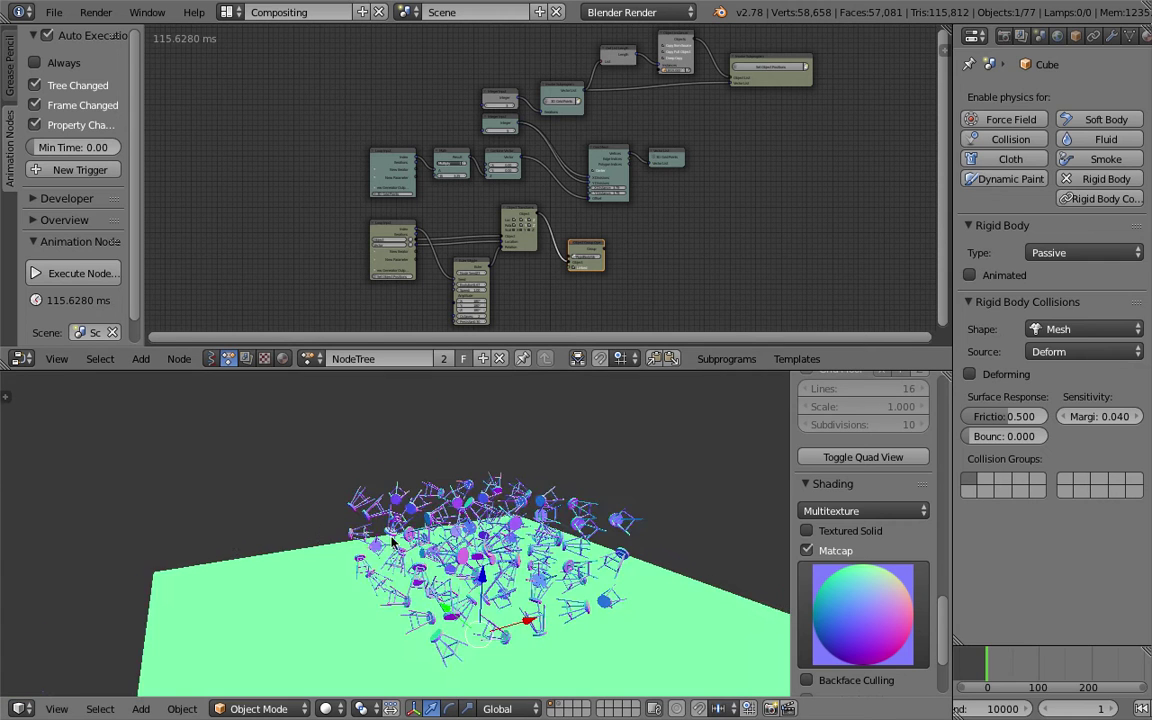
middle_click_drag(391, 541, 551, 514)
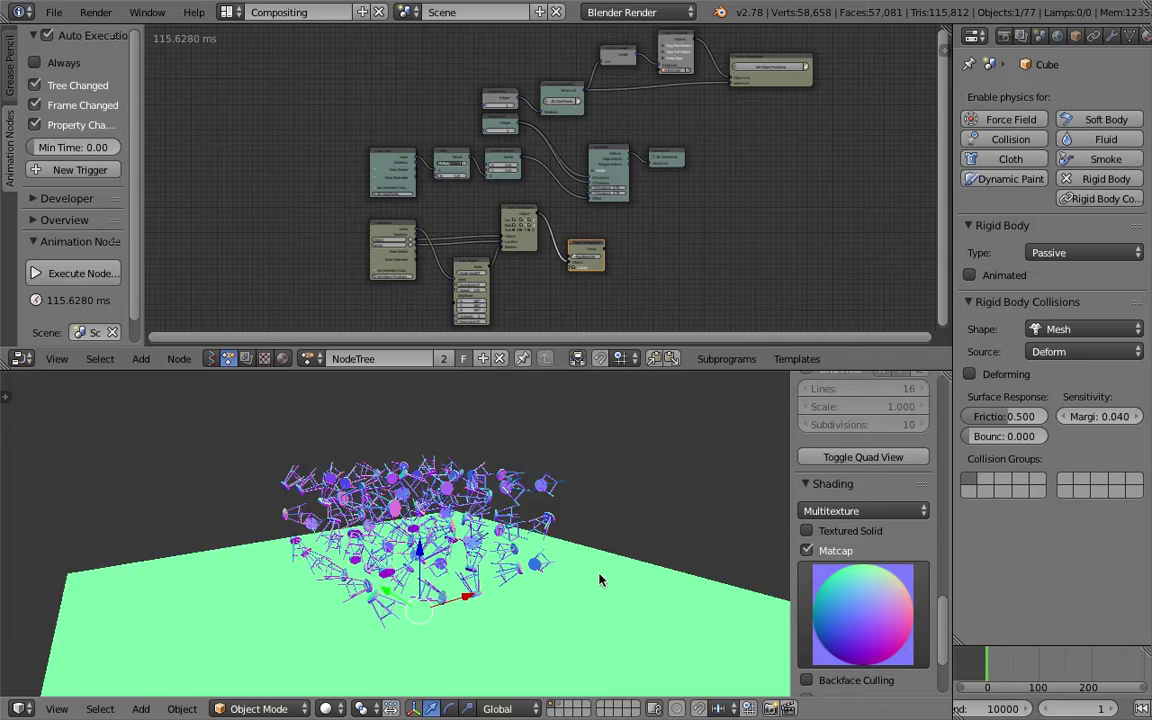
mouse_move(599, 572)
middle_mouse_down()
mouse_move(530, 490)
mouse_move(422, 532)
mouse_move(372, 481)
middle_mouse_up()
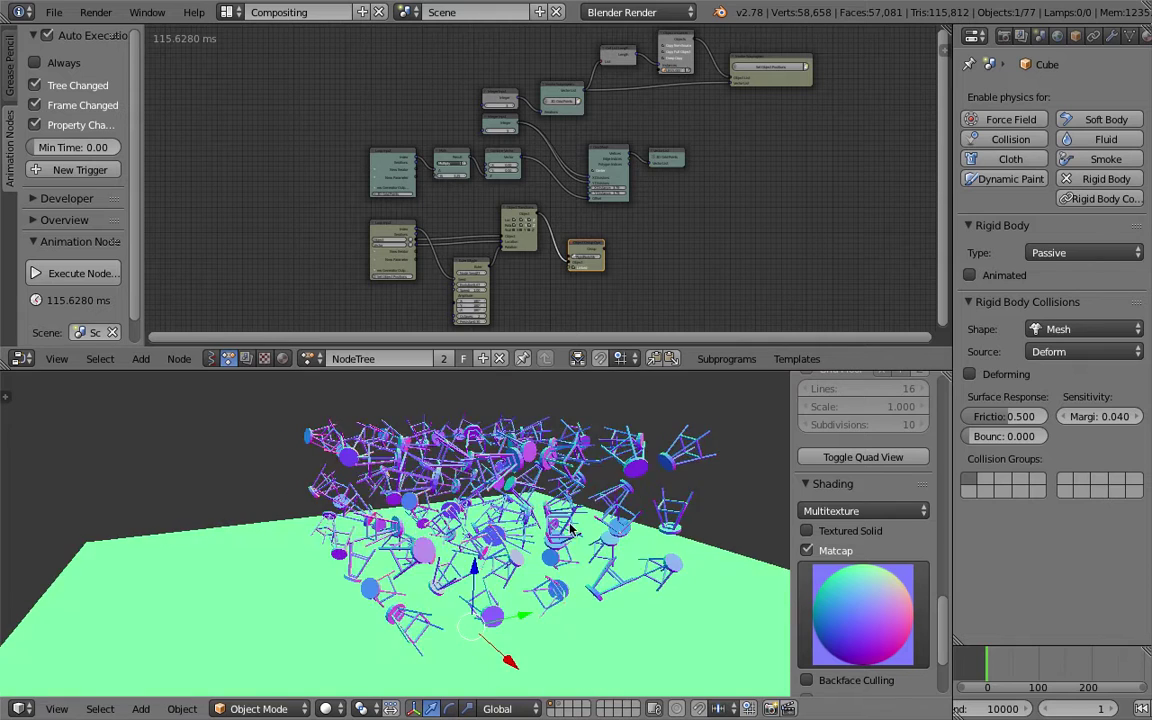
mouse_move(511, 471)
middle_mouse_down()
mouse_move(538, 567)
mouse_move(584, 551)
mouse_move(583, 518)
middle_mouse_up()
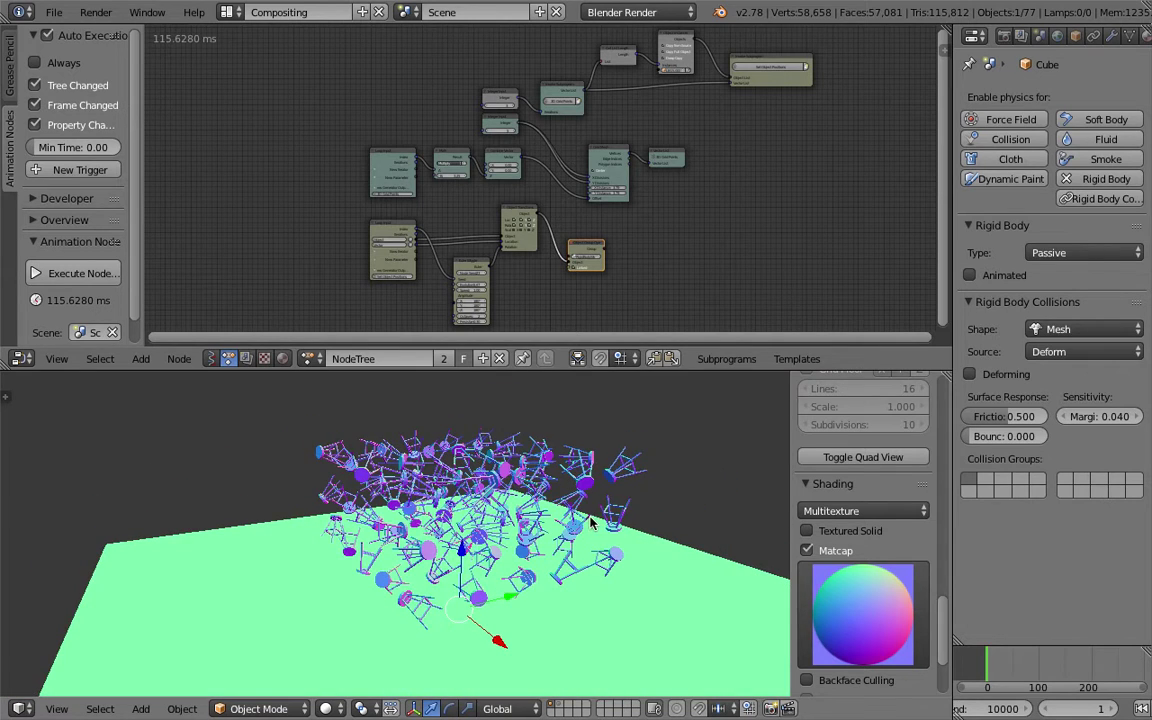
- Play the rigid body animation of the stools, watch them from farther out, and stop it back at the first frame
key("alt+a")
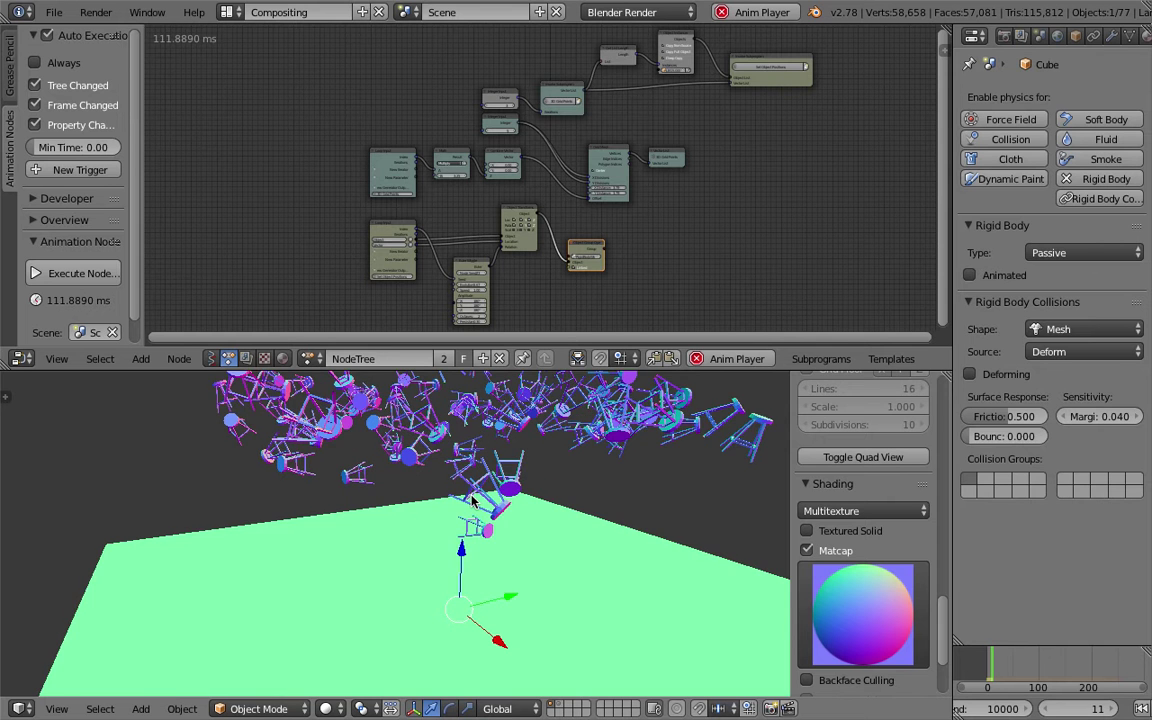
scroll(471, 500, "down", 2)
middle_click_drag(518, 489, 490, 497)
scroll(480, 460, "down", 1)
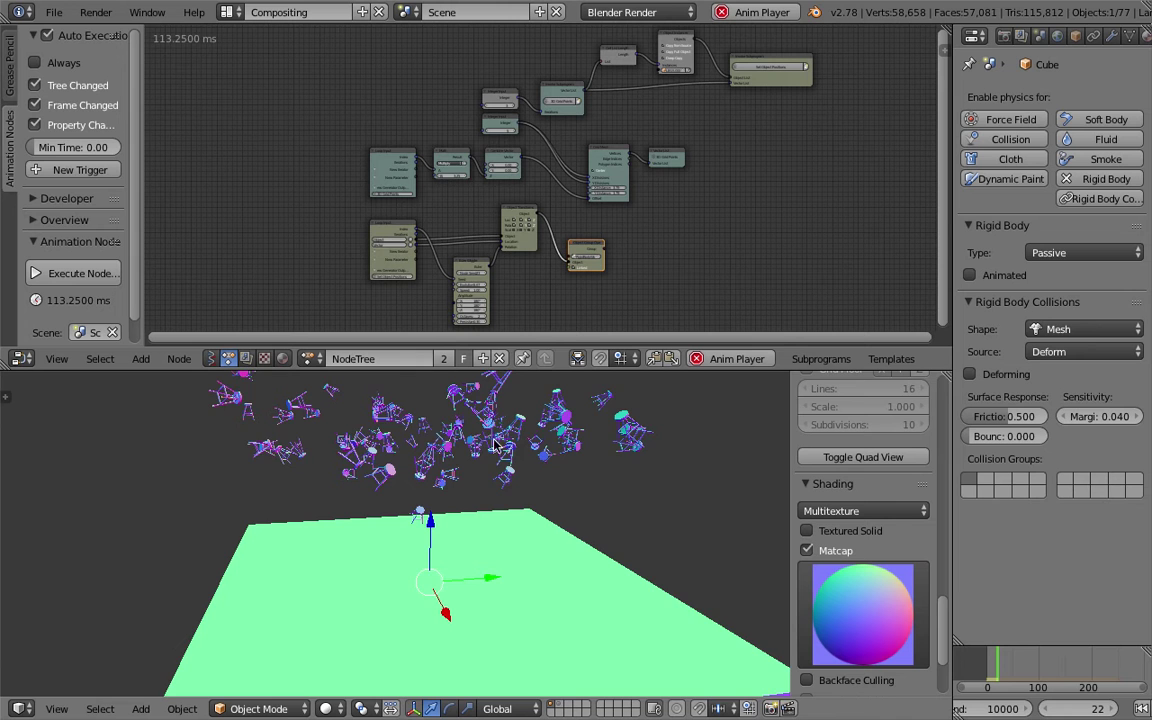
key("Escape")
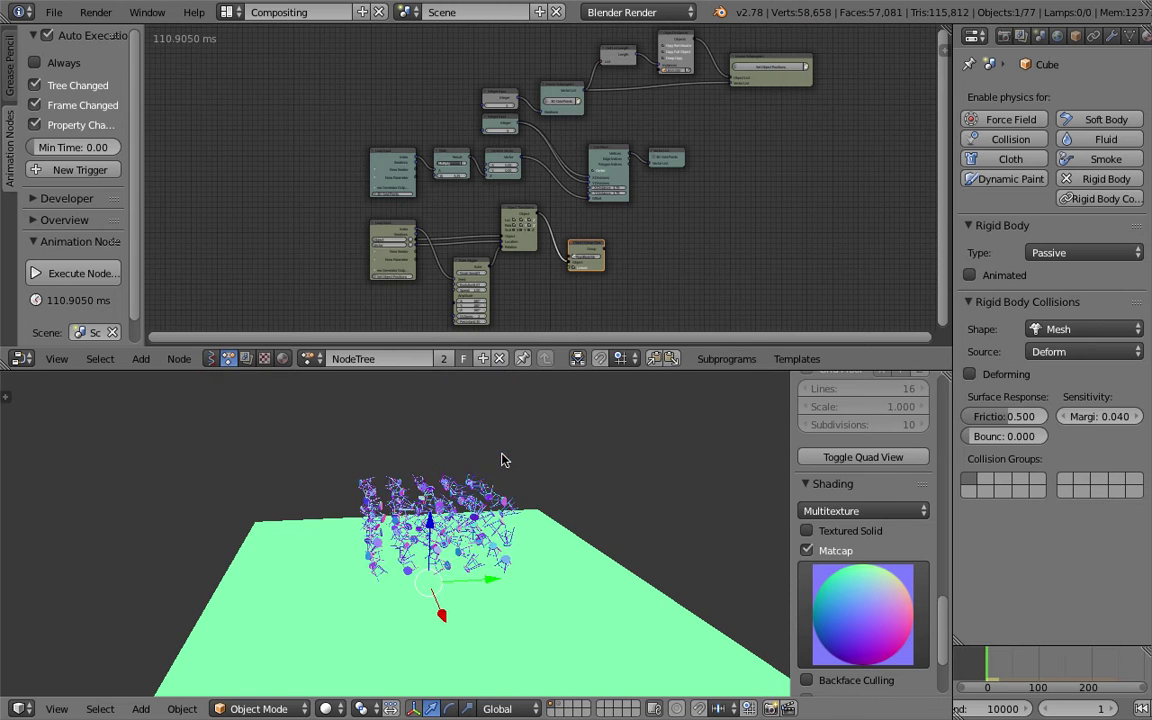
- Examine the instanced stools up close and from different sides of the ground plane
middle_click_drag(502, 454, 396, 523)
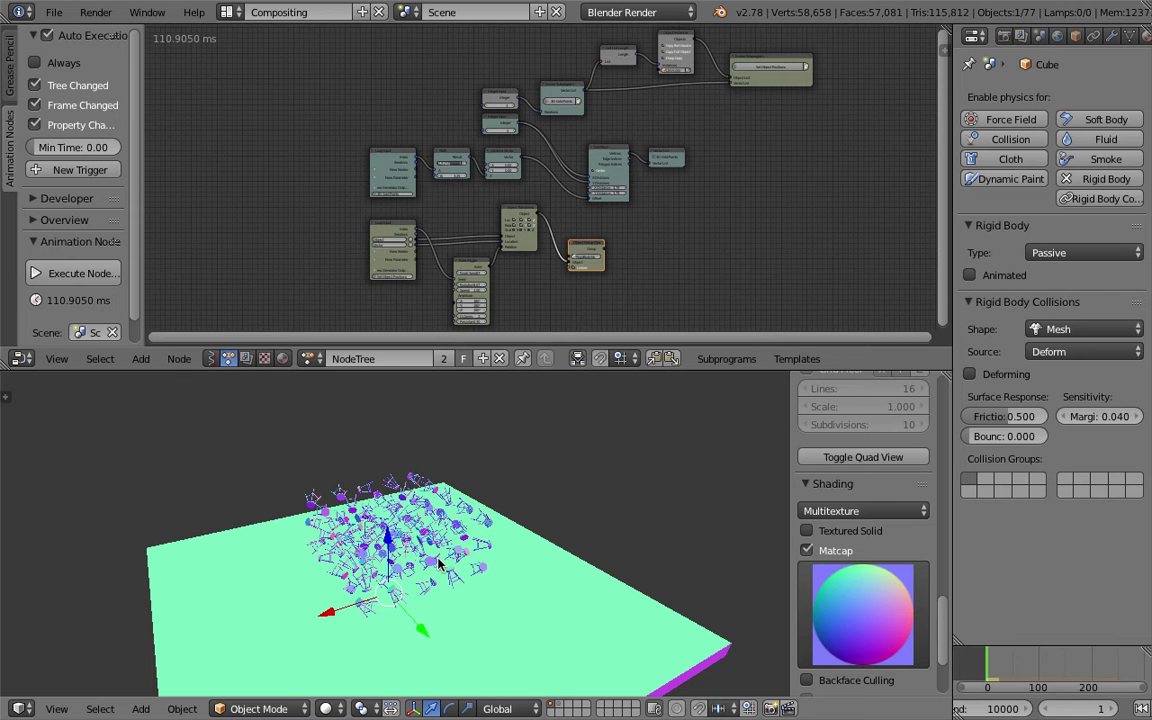
scroll(438, 565, "up", 5)
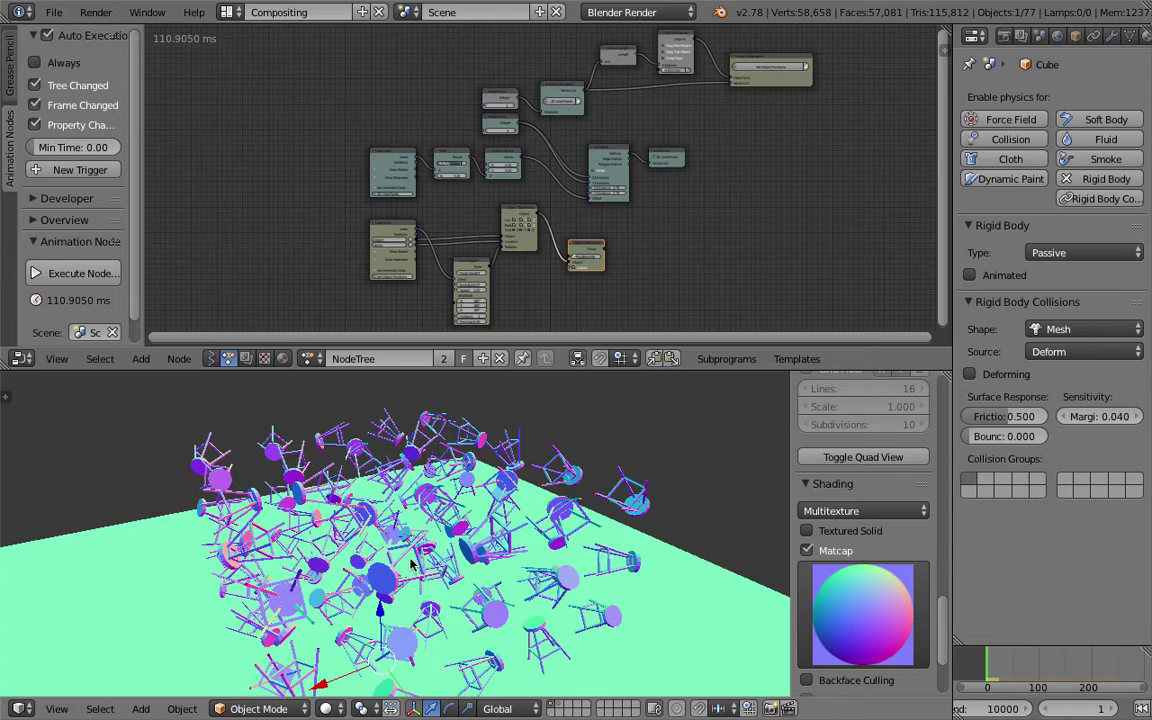
middle_click_drag(406, 561, 327, 527)
scroll(468, 589, "up", 5)
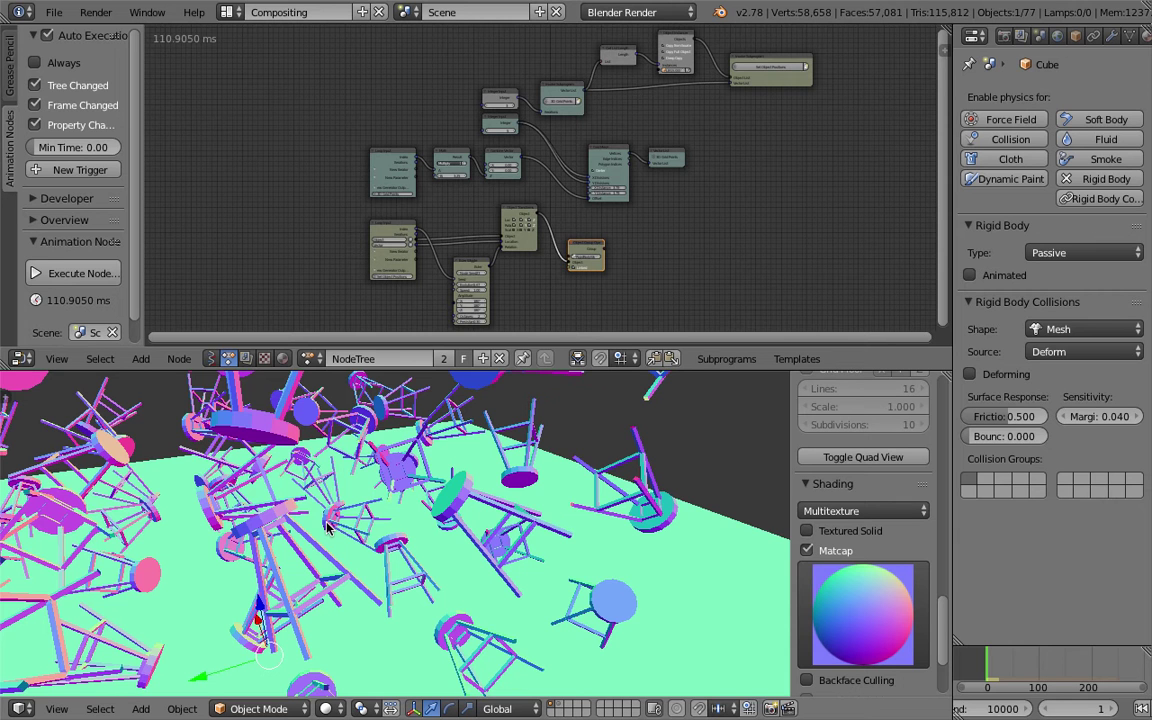
scroll(327, 527, "down", 6)
middle_click_drag(327, 527, 497, 436)
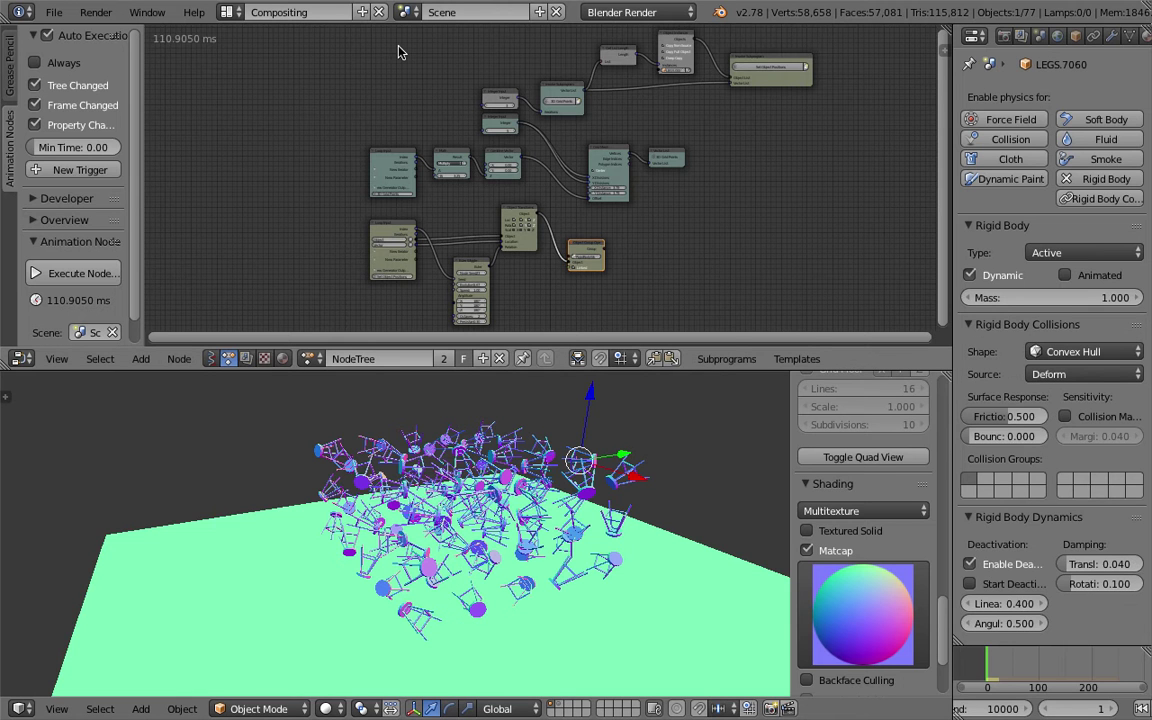
- Examine the node tree from the 3D Grid Points loop up to the Object Instancer node and select that node
middle_click_drag(398, 52, 337, 126)
scroll(335, 135, "up", 2)
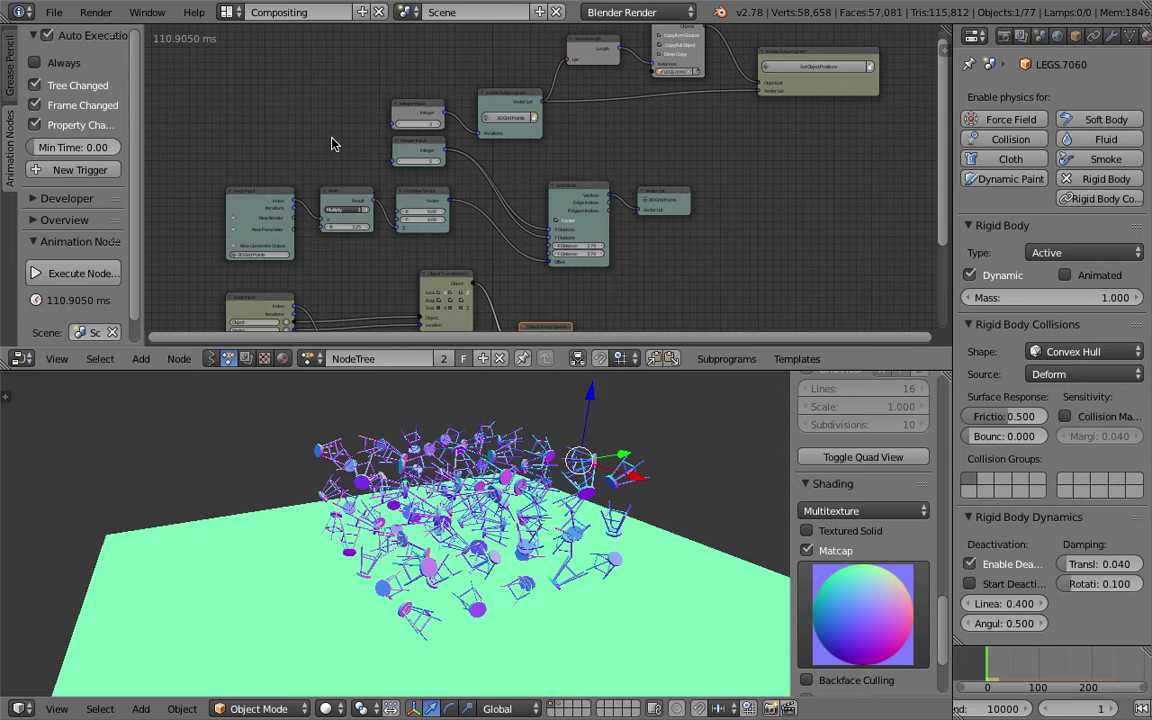
scroll(337, 195, "up", 5)
middle_click_drag(337, 208, 411, 54)
middle_click_drag(489, 134, 428, 223)
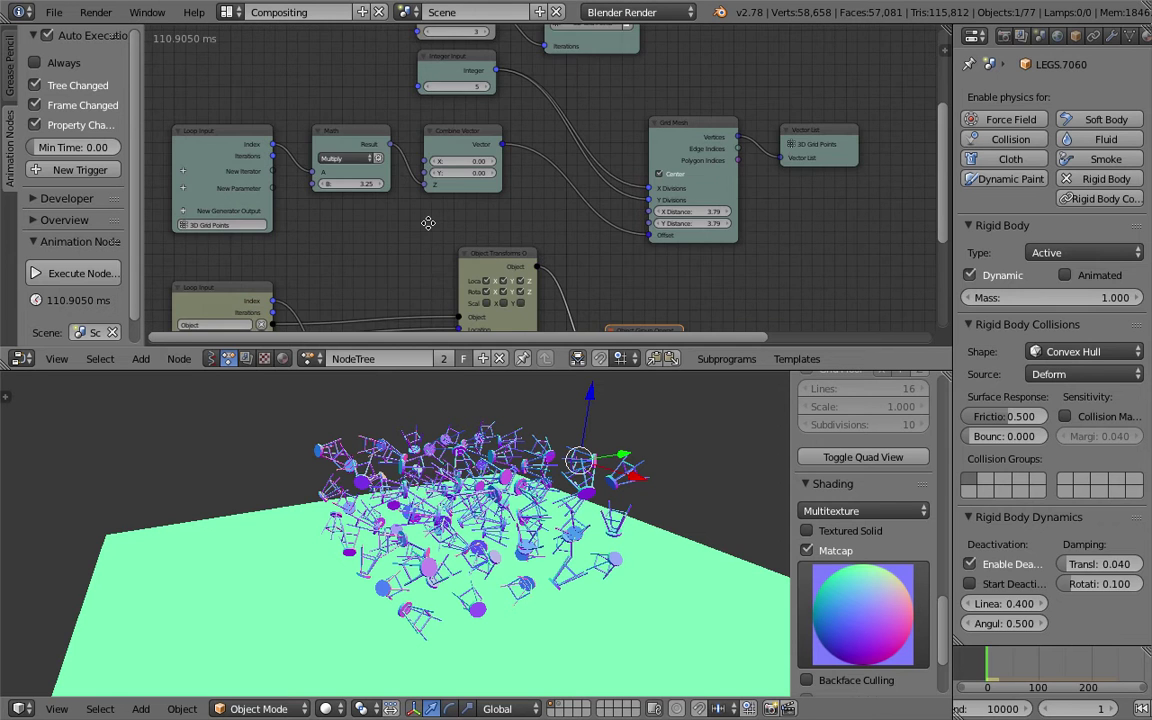
middle_click_drag(616, 166, 553, 201)
middle_click_drag(627, 108, 514, 295)
scroll(690, 210, "up", 4)
middle_click_drag(698, 186, 536, 297)
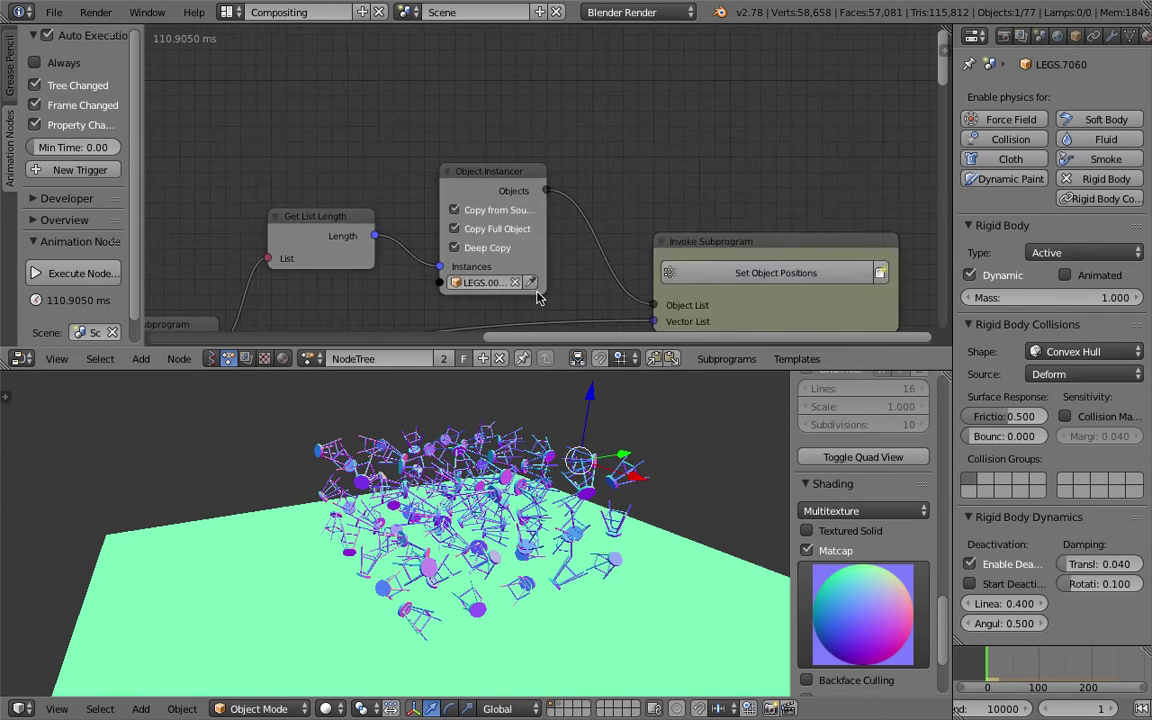
scroll(537, 297, "up", 2)
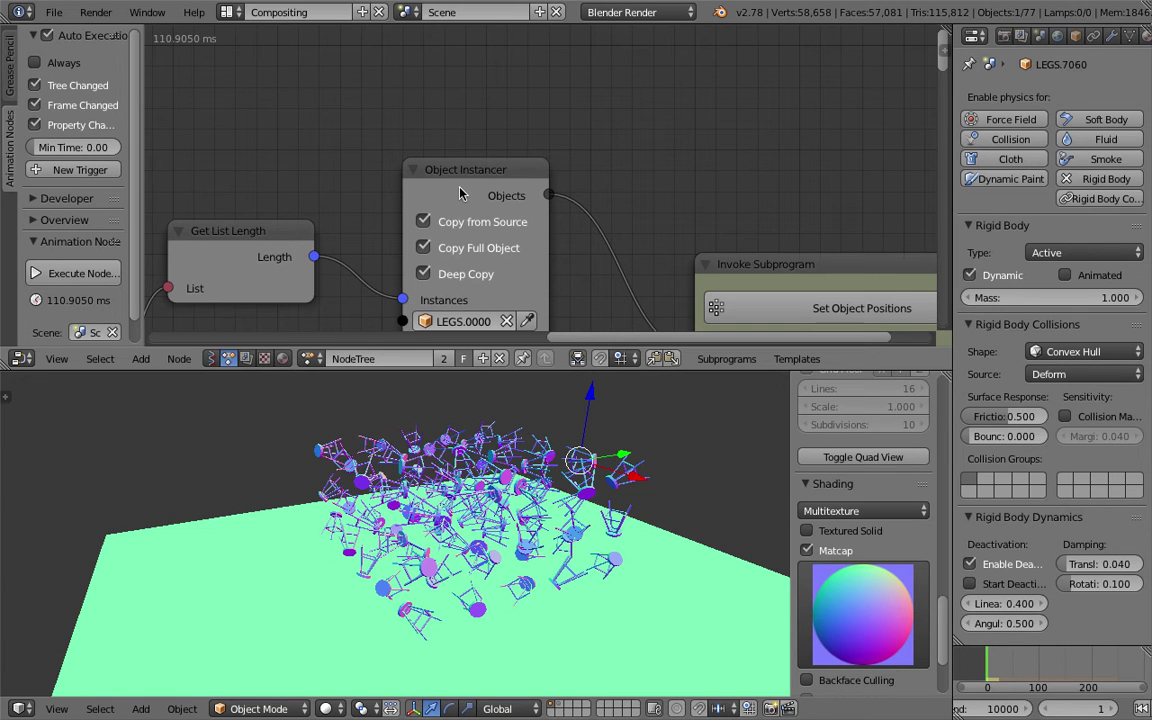
left_click(466, 185)
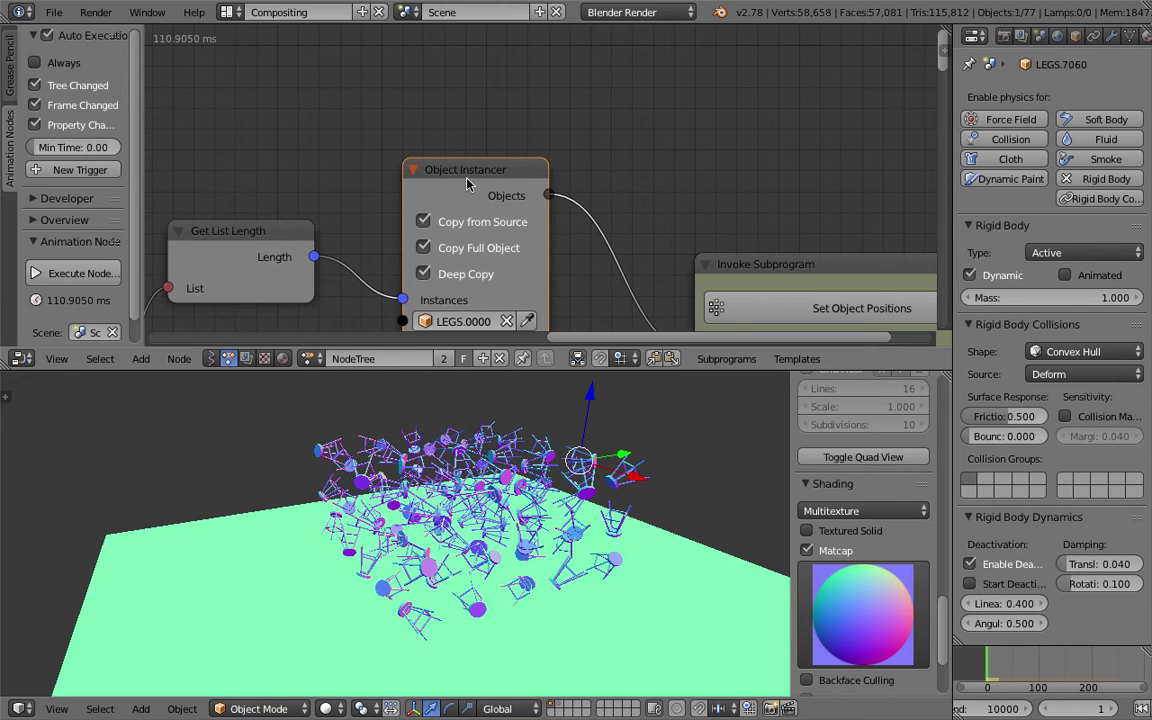
- Examine the Set Object Positions loop, including its Euler Wiggle, object transforms and object group nodes
scroll(466, 185, "down", 2)
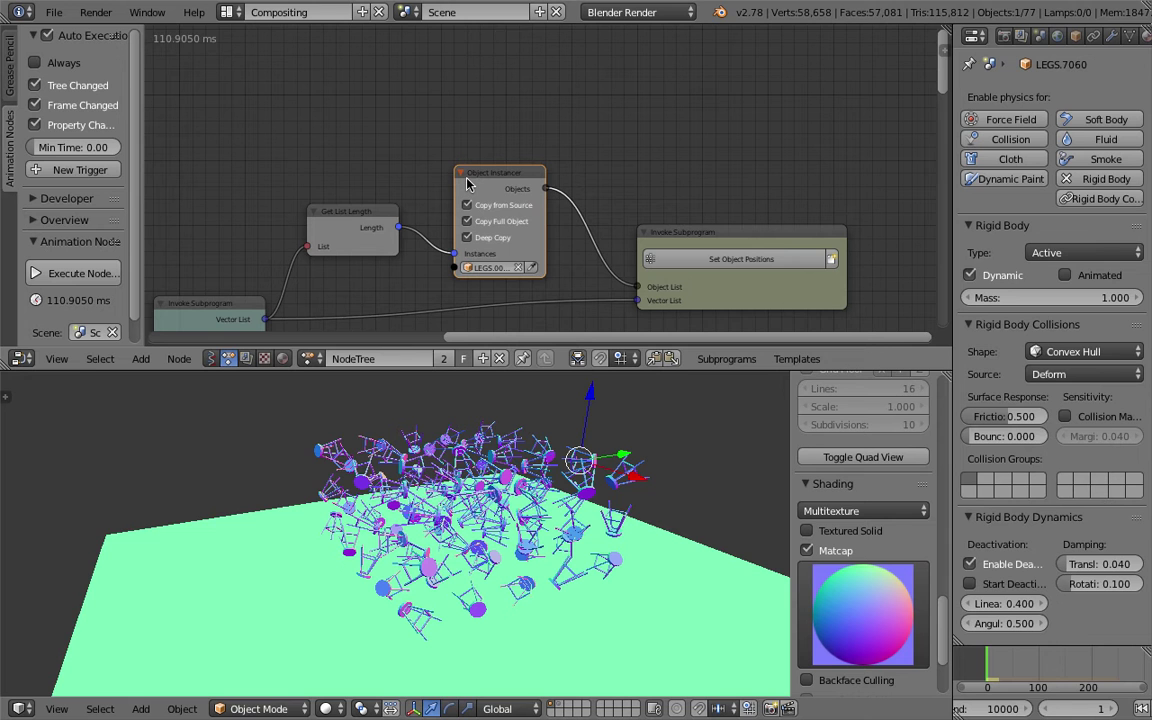
middle_click_drag(650, 200, 641, 81)
scroll(540, 175, "down", 3)
middle_click_drag(558, 170, 615, 44)
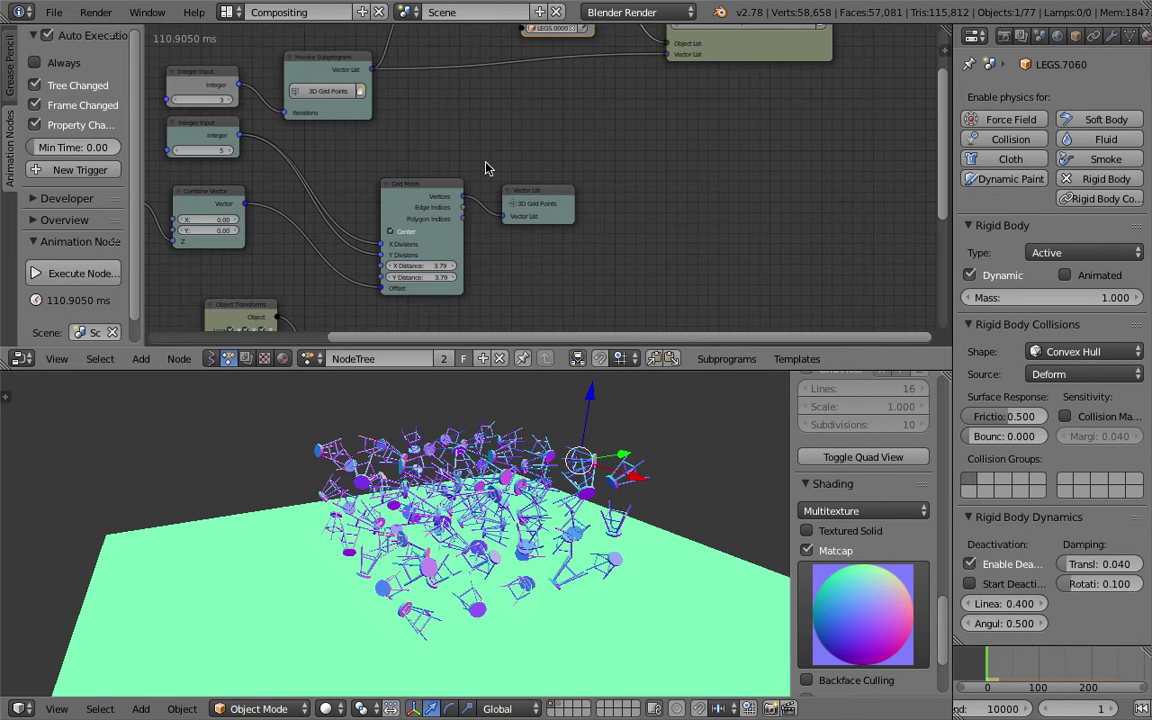
middle_click_drag(462, 226, 496, 156)
middle_click_drag(443, 245, 554, 93)
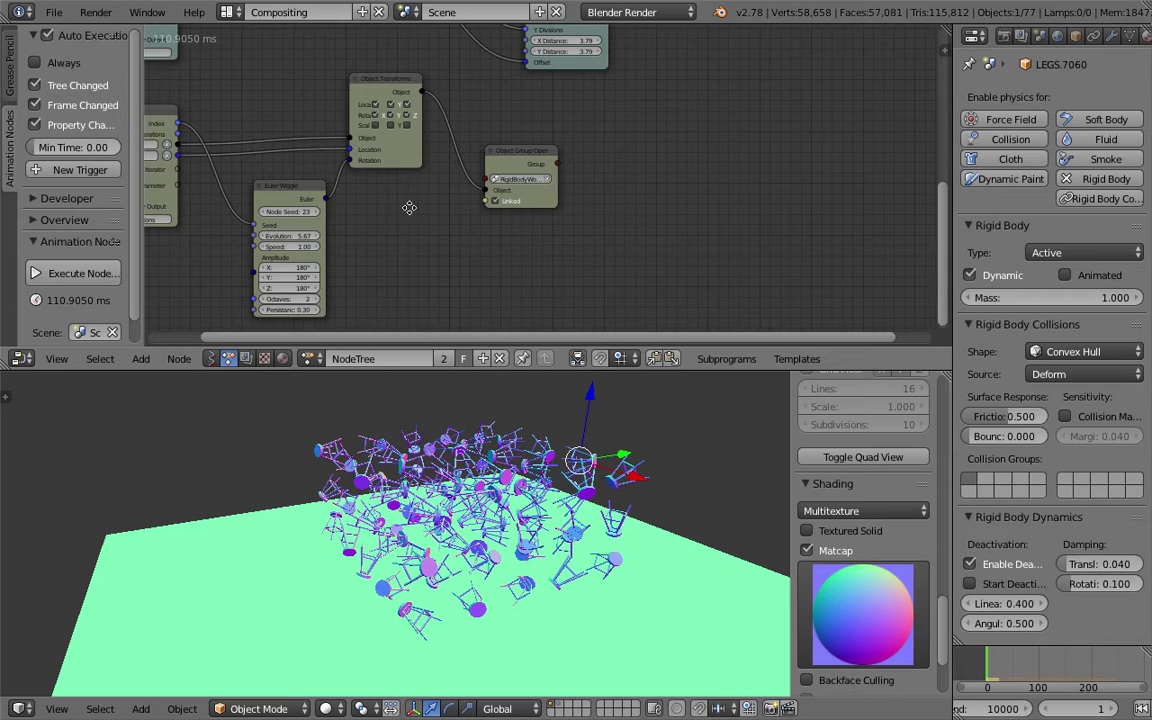
scroll(542, 116, "up", 3)
middle_click_drag(409, 208, 581, 178)
scroll(506, 154, "up", 1)
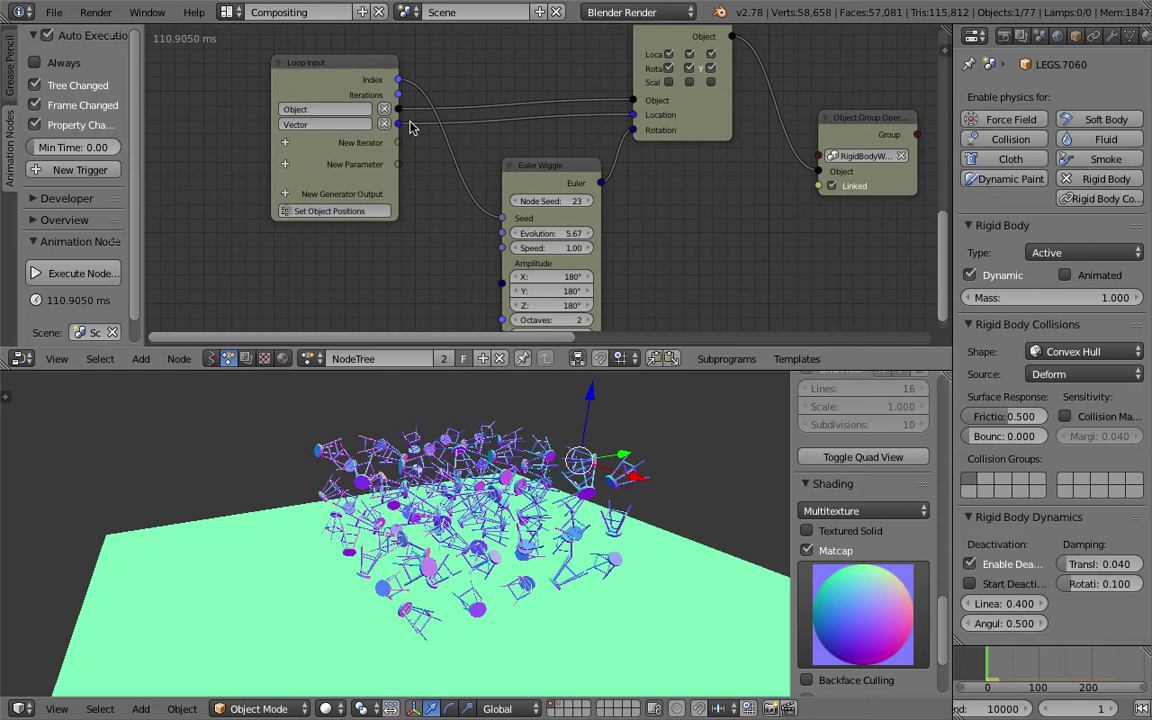
middle_click_drag(454, 133, 353, 153)
middle_click_drag(469, 129, 391, 172)
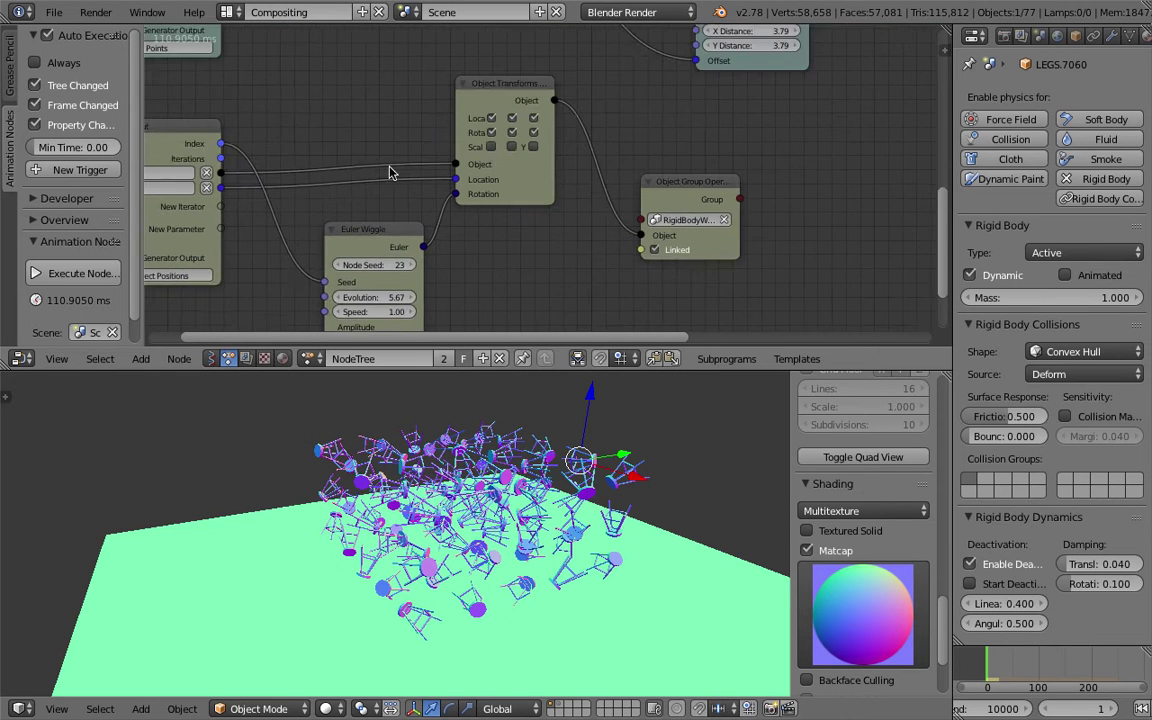
scroll(537, 182, "up", 3)
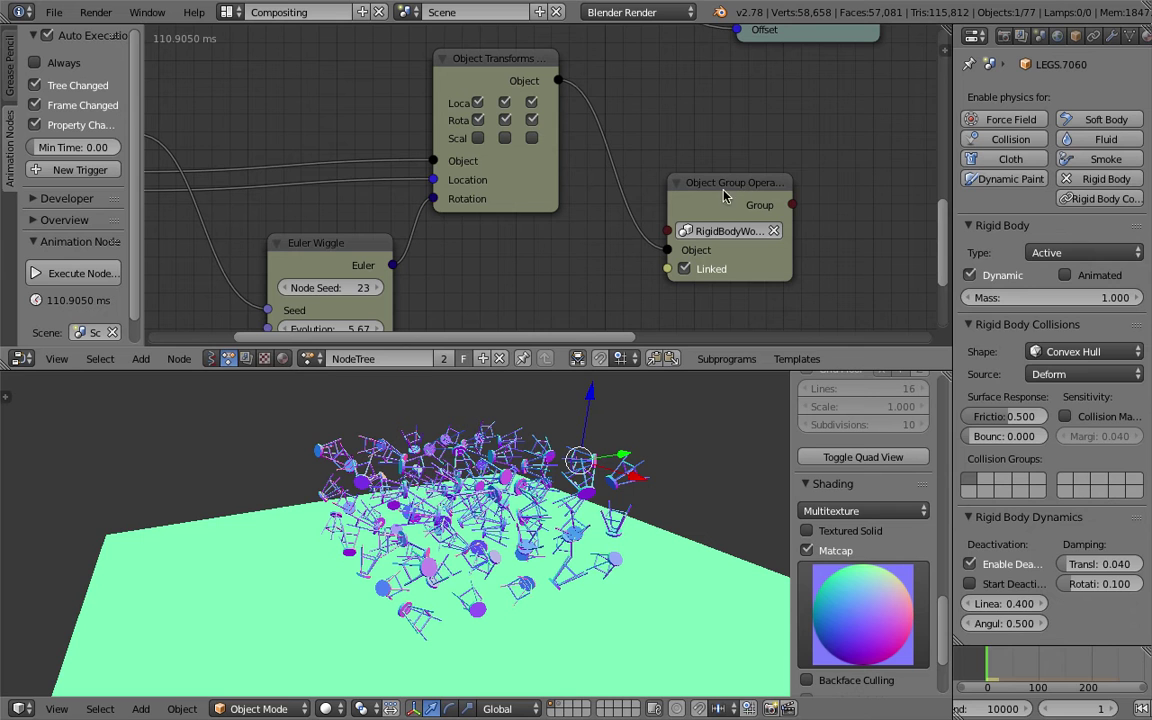
- Select the Object Group Operations node that uses the RigidBodyWorld group and make the node narrower
left_click(716, 189)
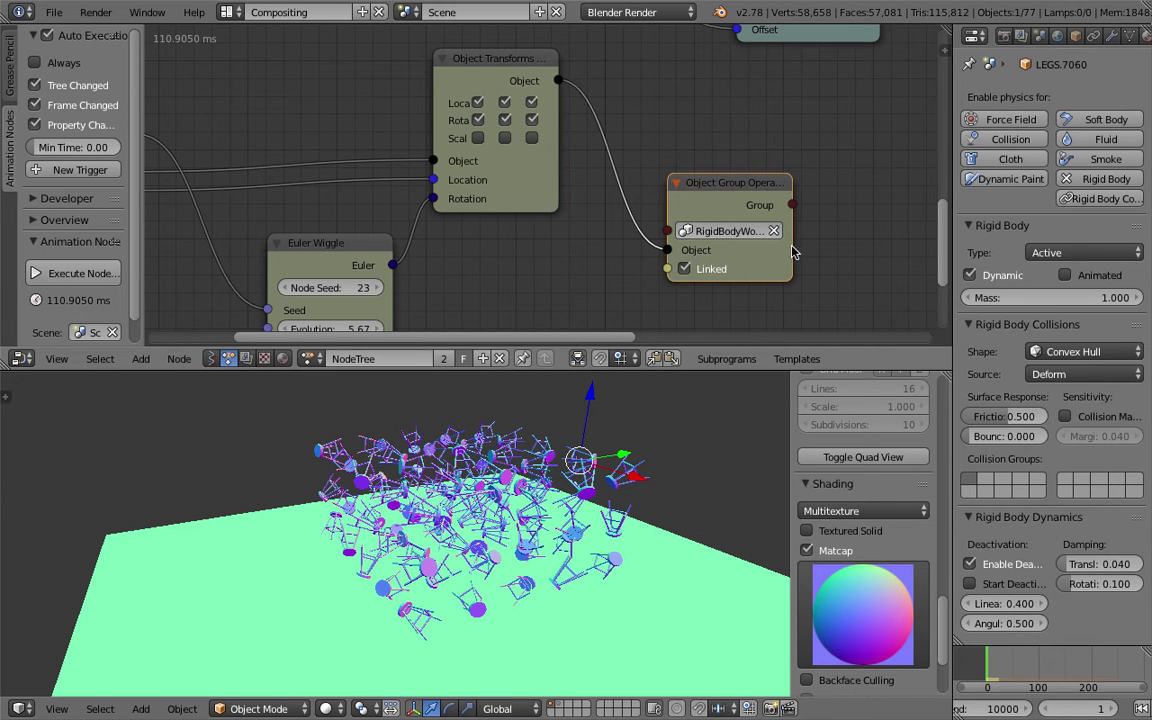
left_click_drag(791, 248, 852, 247)
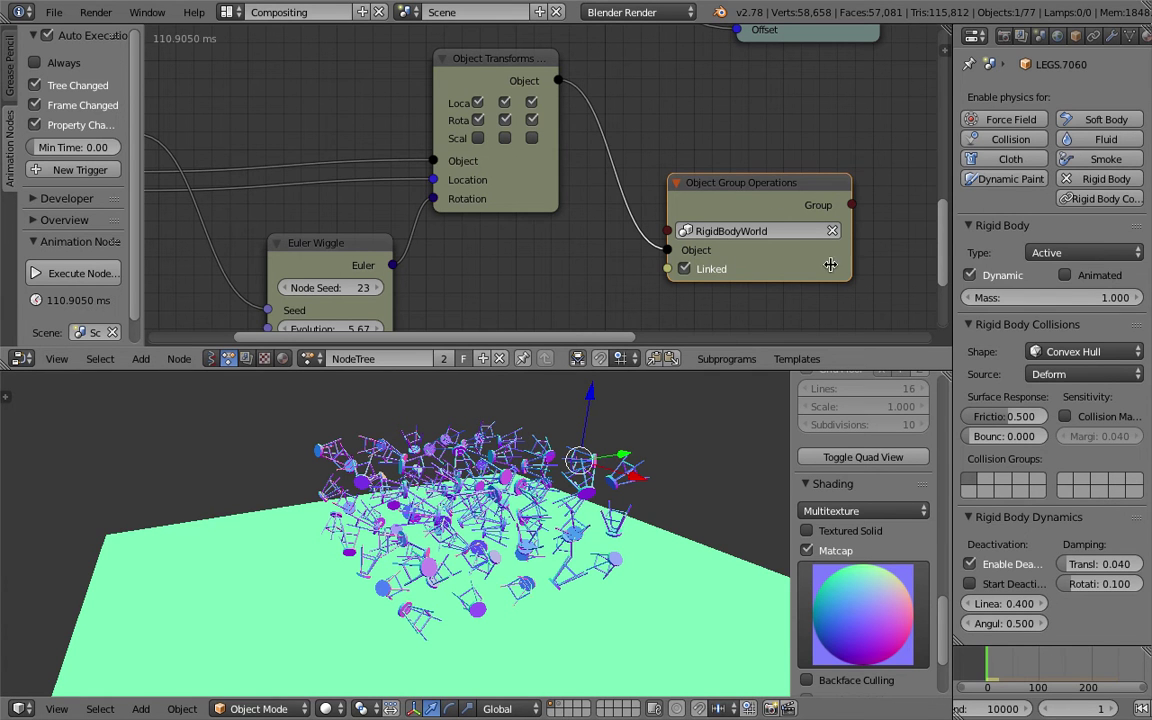
key("ctrl+z")
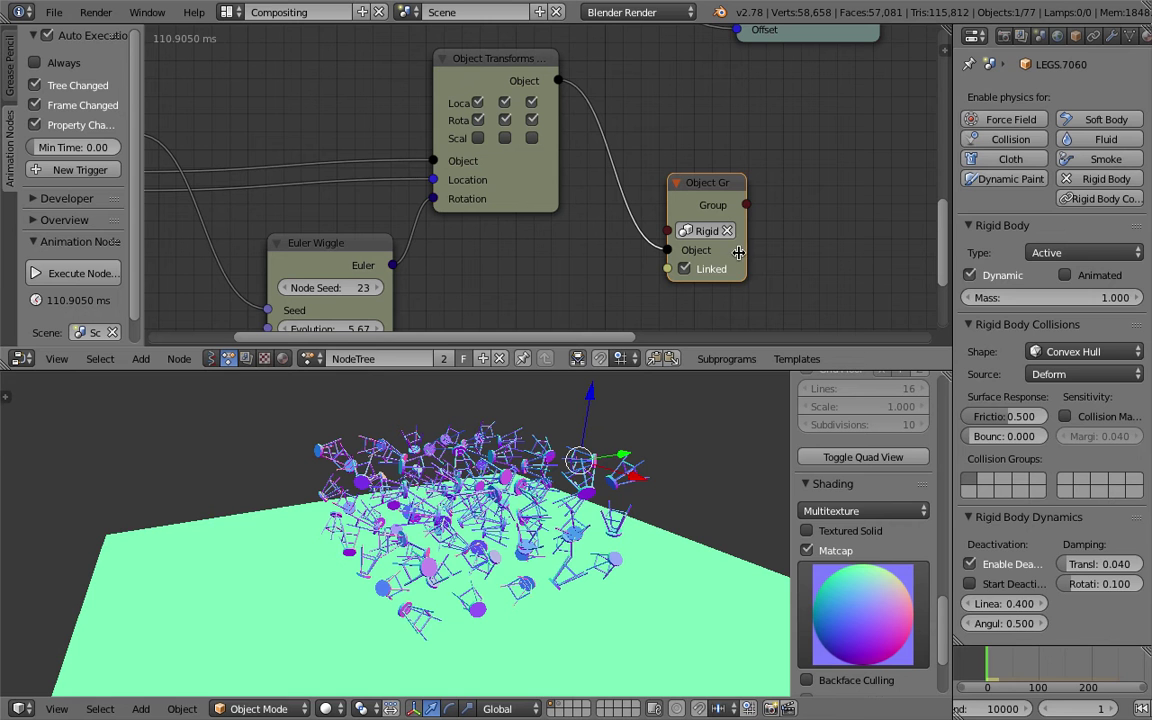
- Examine the stool layers from several angles and select the object transforms node that places them
middle_click_drag(536, 458, 490, 462)
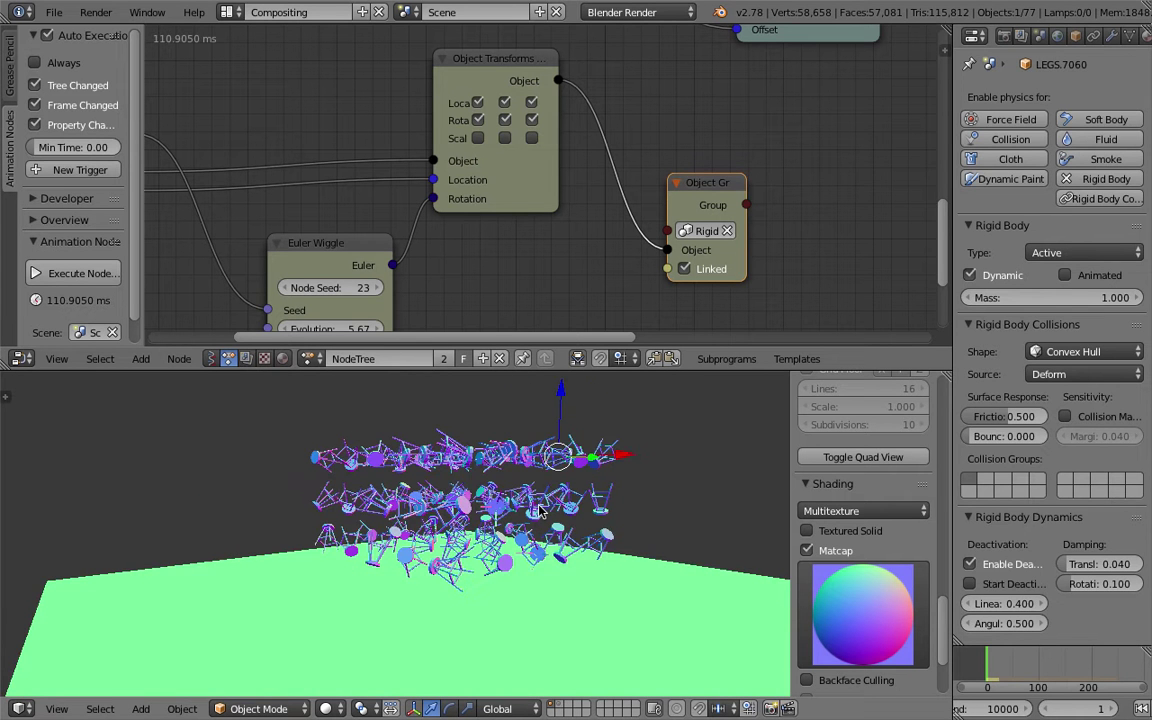
middle_click_drag(561, 506, 510, 536)
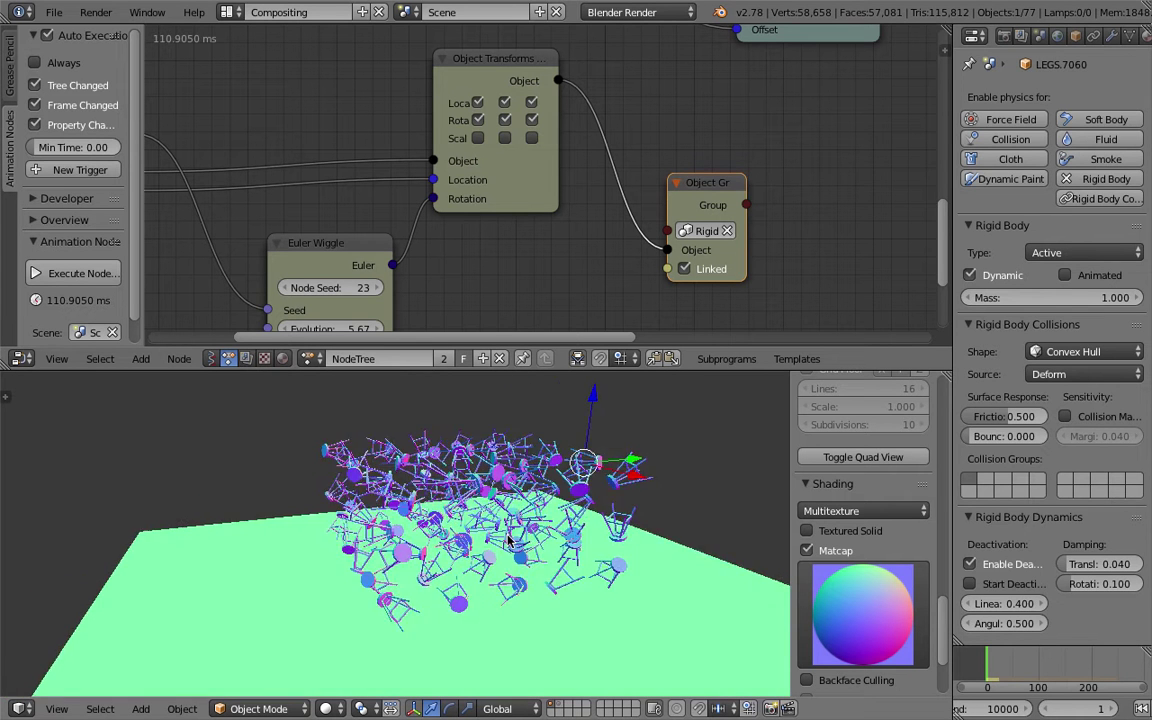
left_click(504, 72)
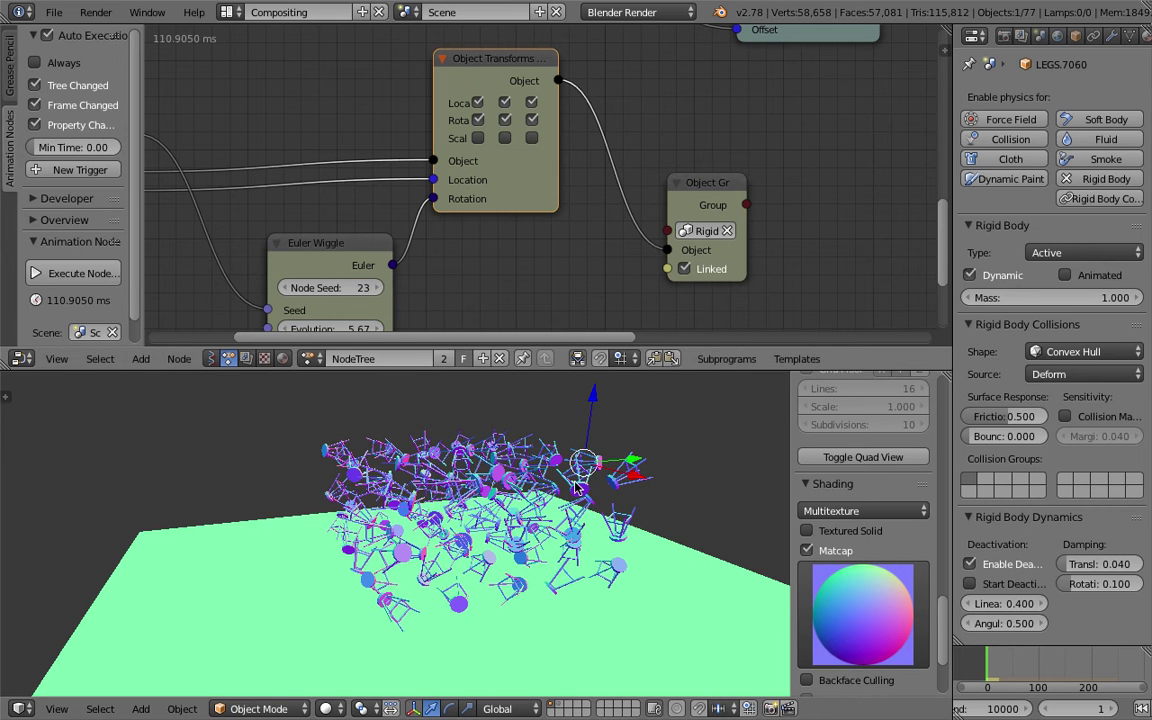
middle_click_drag(634, 472, 588, 470)
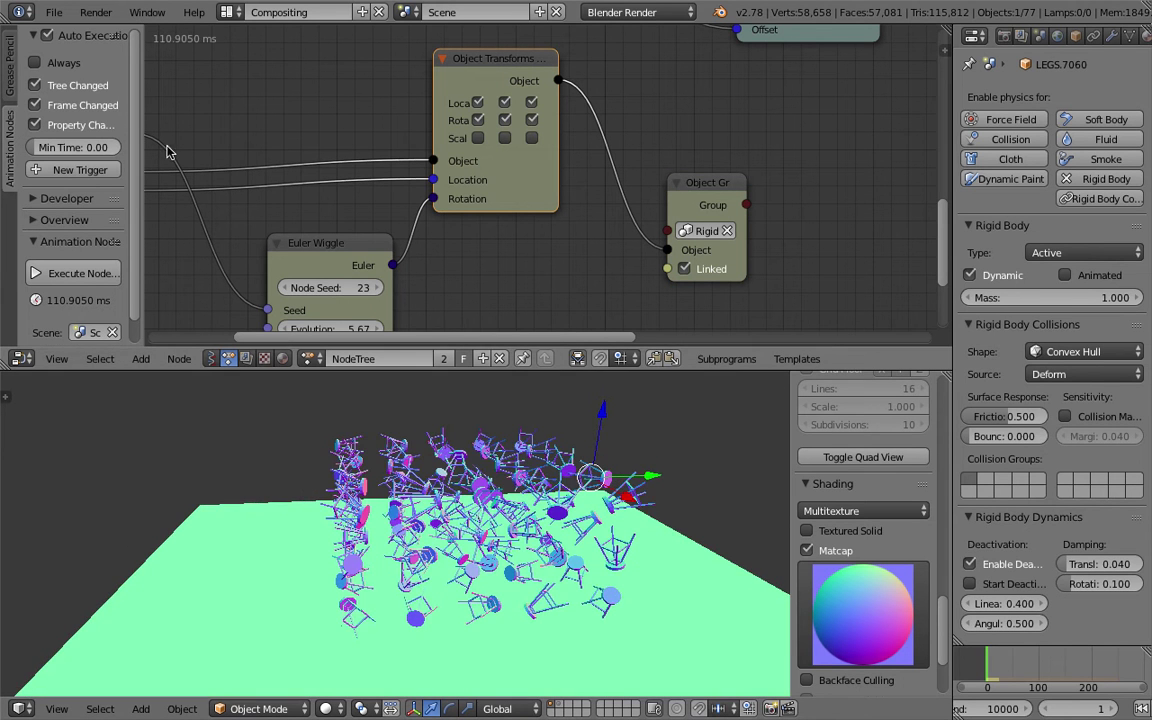
- Start a new Blender file and confirm reloading the start-up file
left_click(54, 13)
left_click(68, 35)
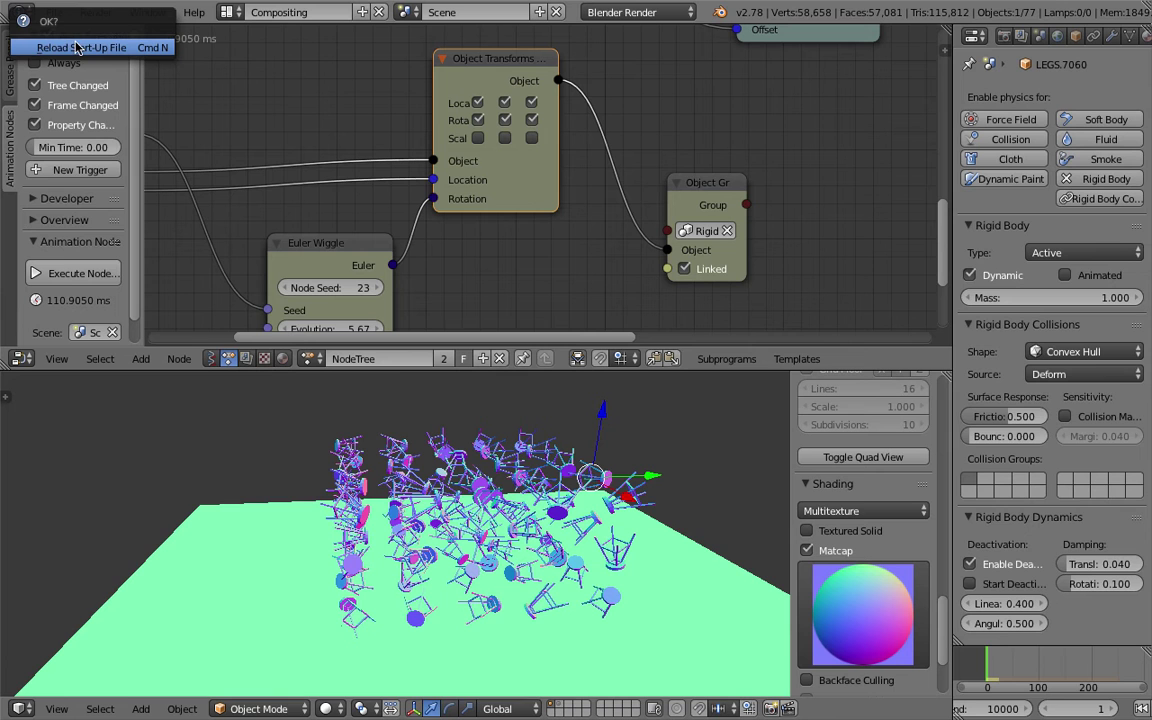
left_click(70, 45)
- Switch to Google Chrome, quit it, and return to the desktop
key("ctrl+Right")
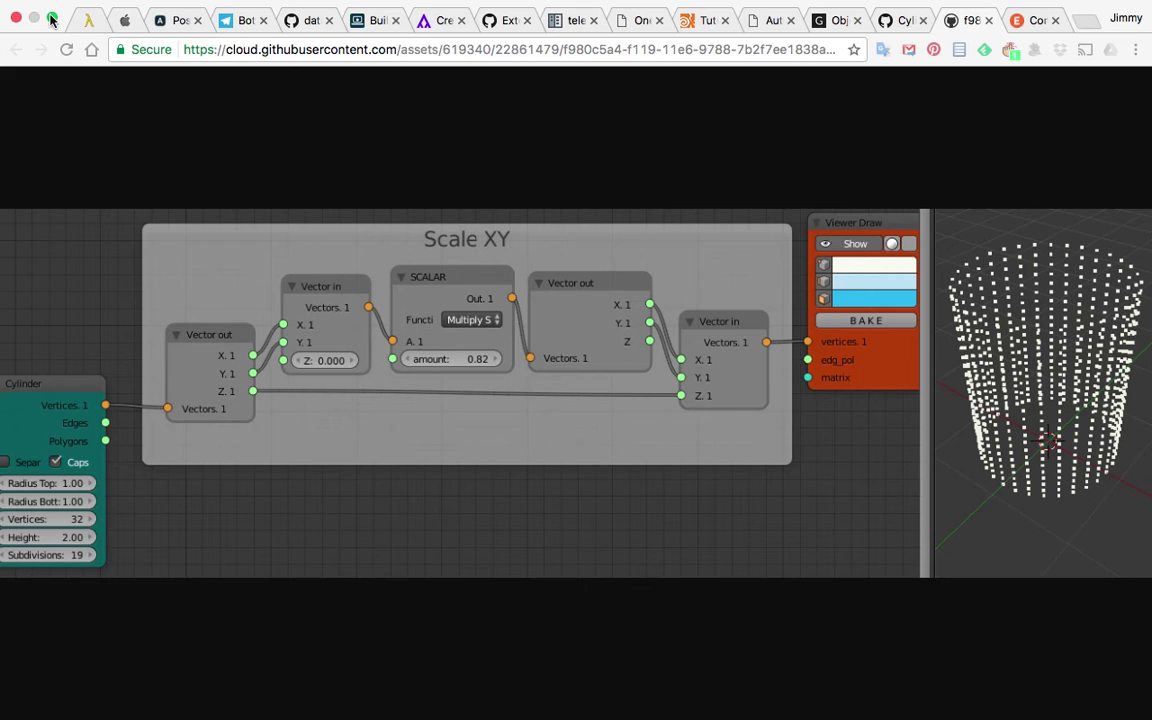
left_click(55, 8)
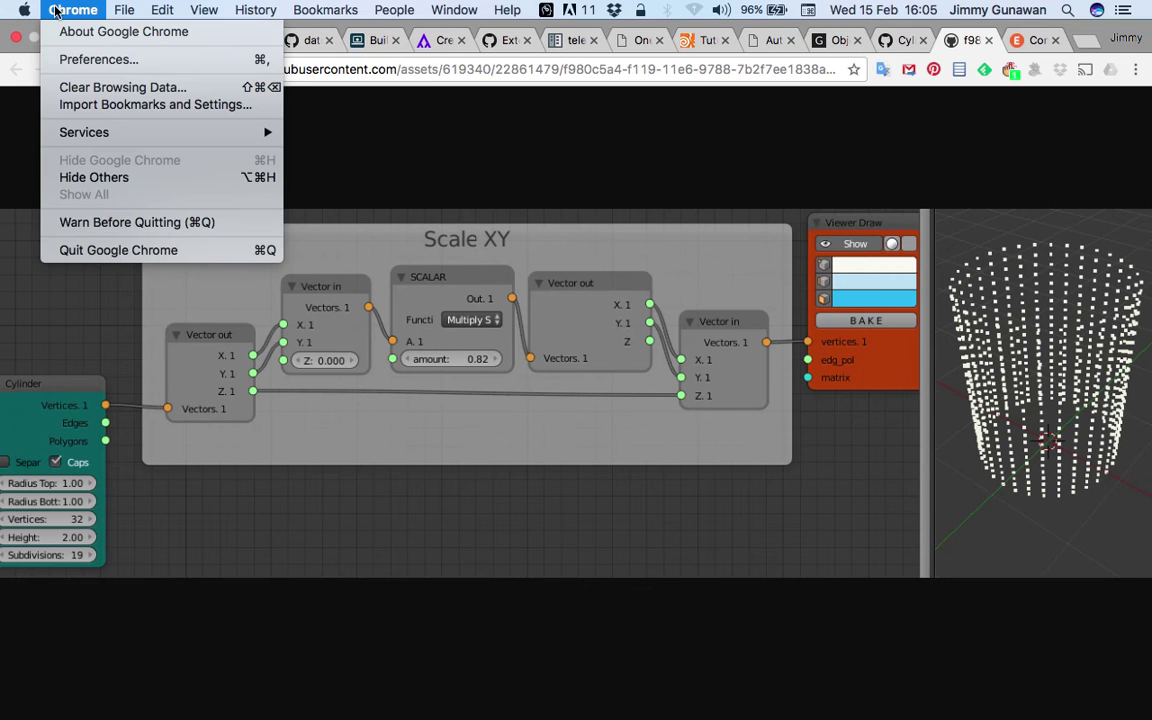
left_click(111, 253)
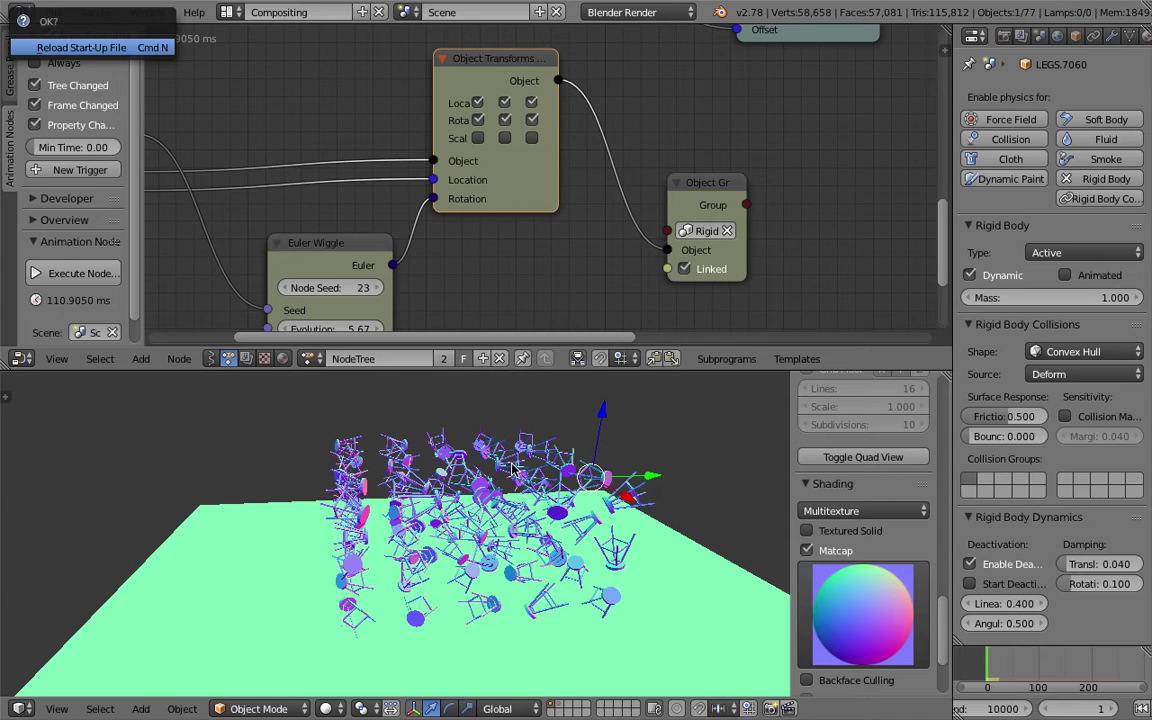
key("ctrl+Left")
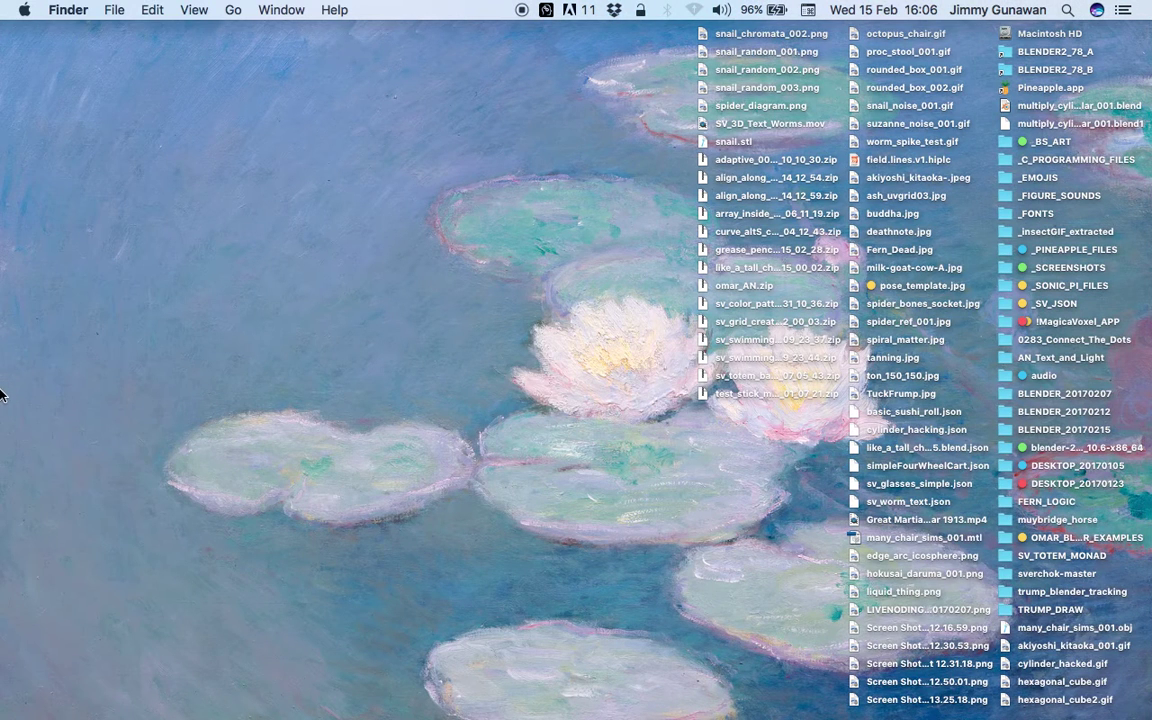
- Switch to Terminal and close the window that runs the old Blender session
key("ctrl+Right")
key("ctrl+Left")
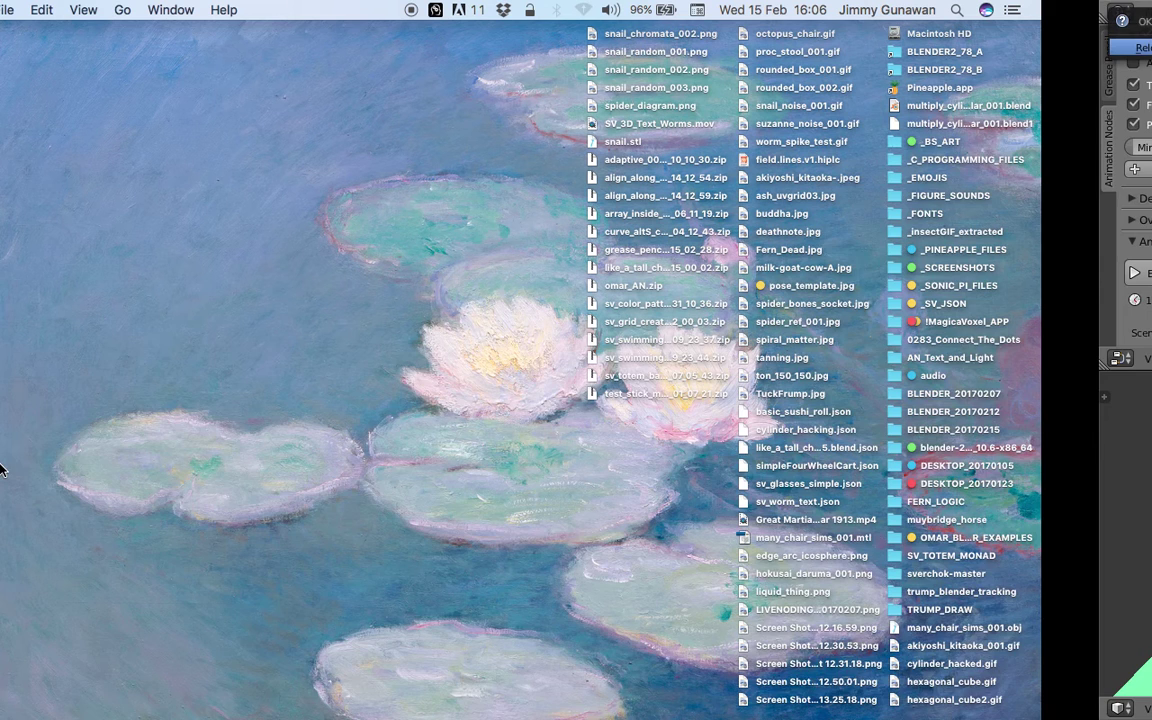
mouse_move(1, 475)
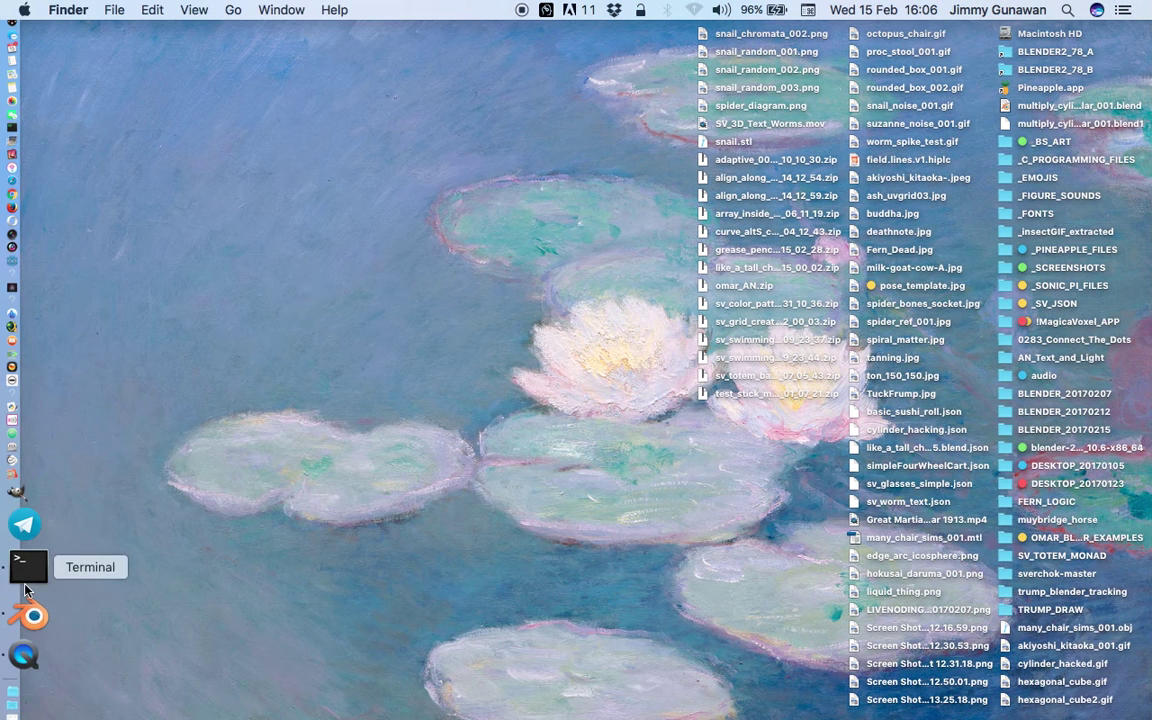
left_click(26, 588)
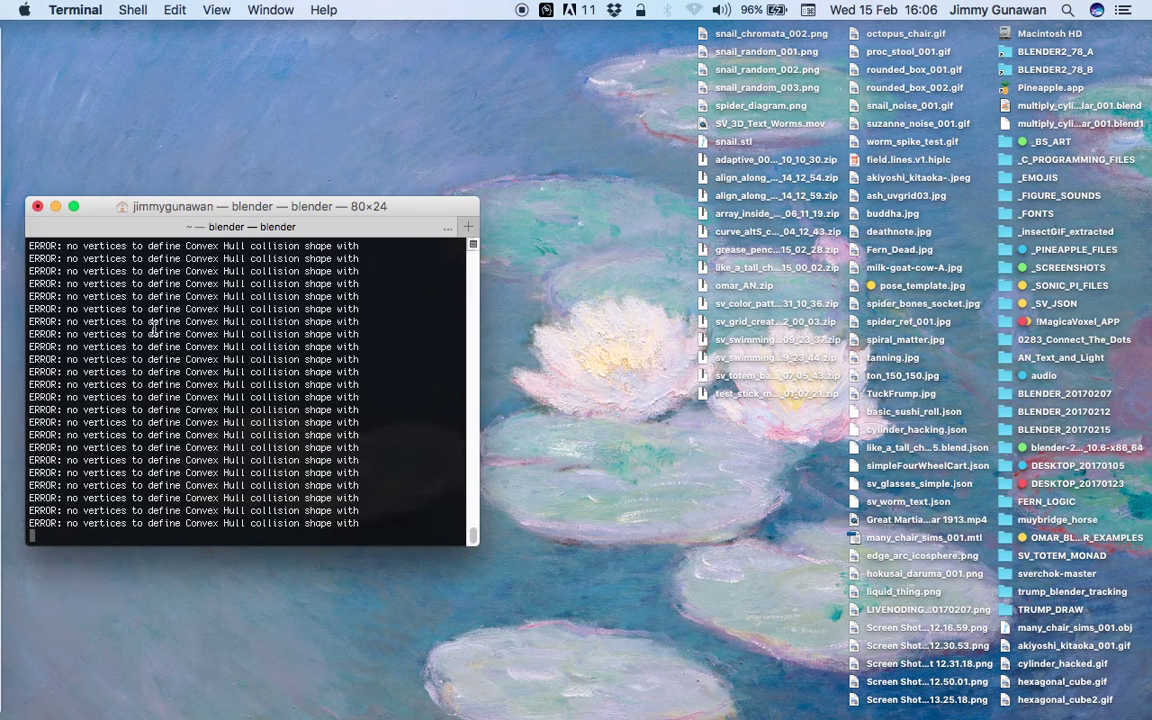
left_click(37, 206)
left_click(362, 338)
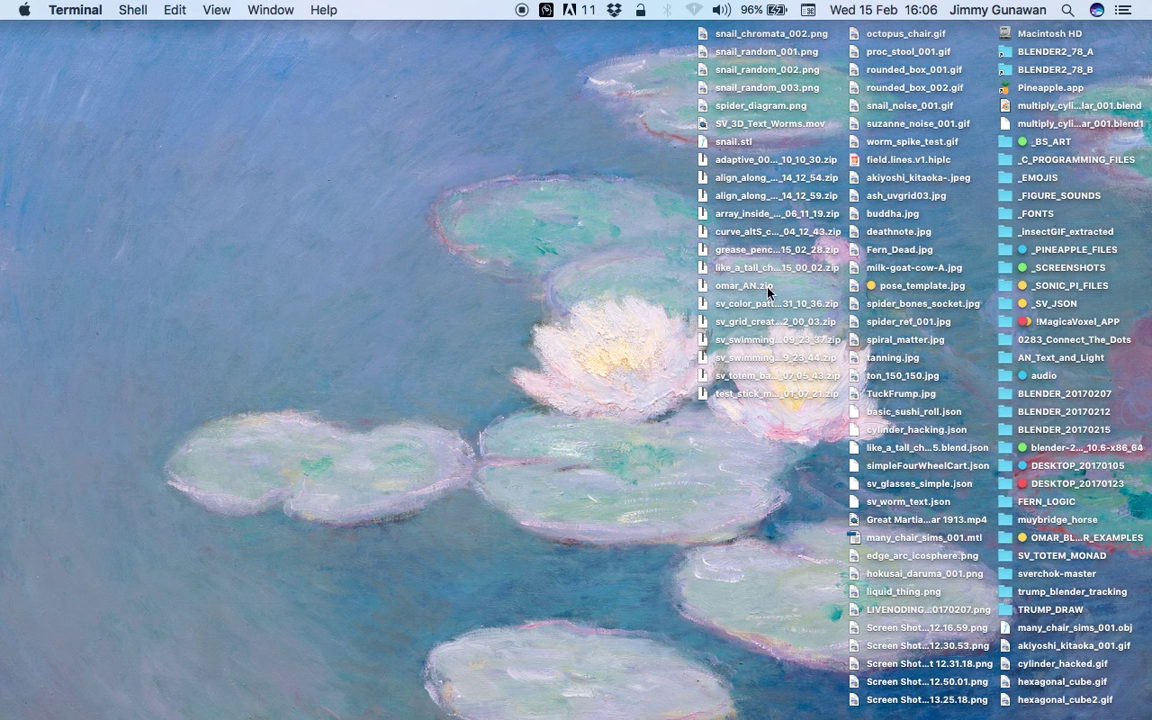
- Open the BLENDER2_78_B folder, show the package contents of blender.app, and run the blender executable in its MacOS folder
left_click(1045, 71)
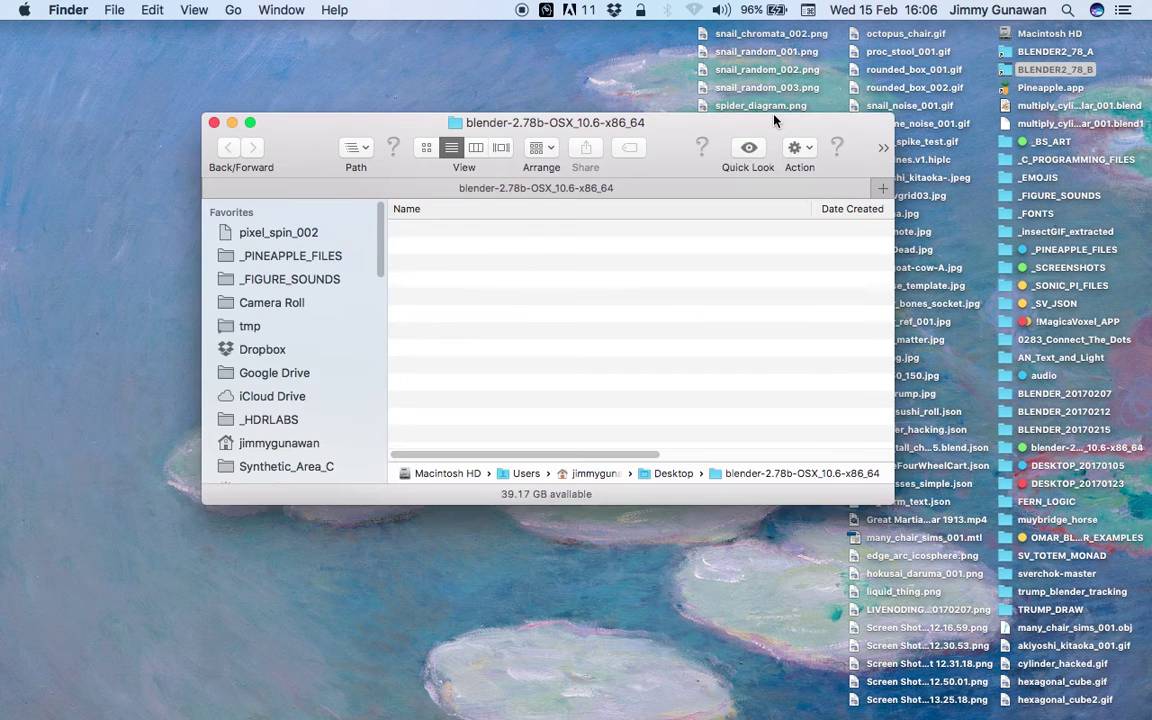
right_click(462, 231)
left_click(494, 261)
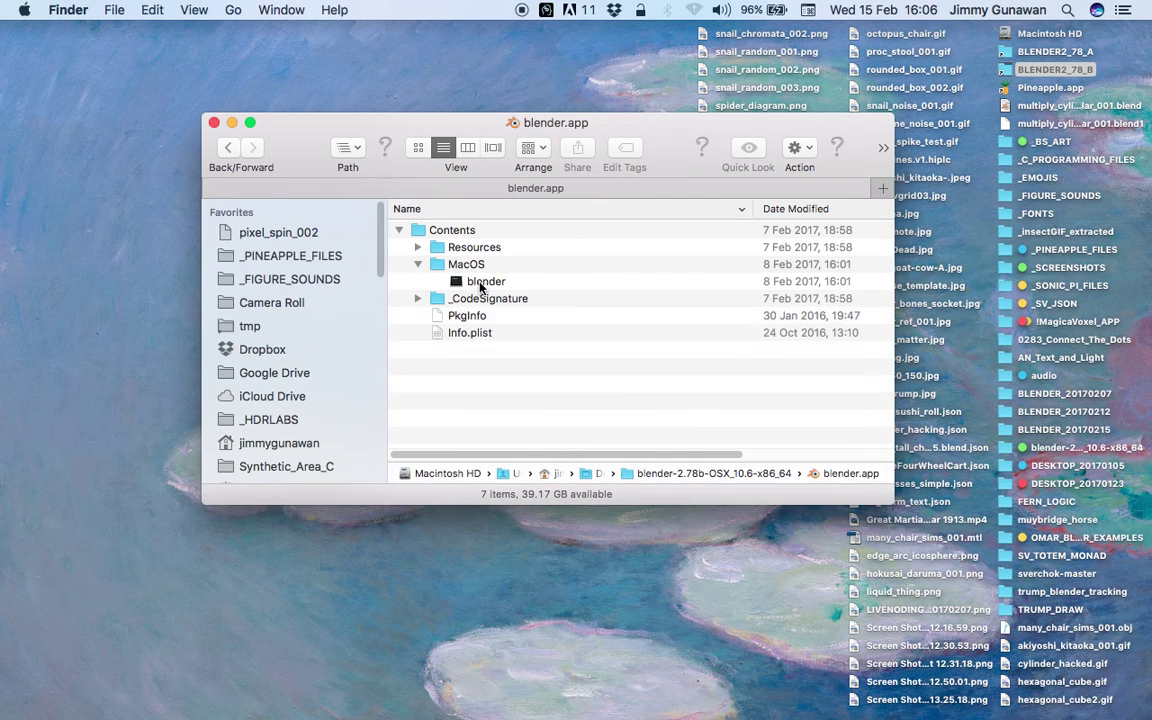
double_click(484, 282)
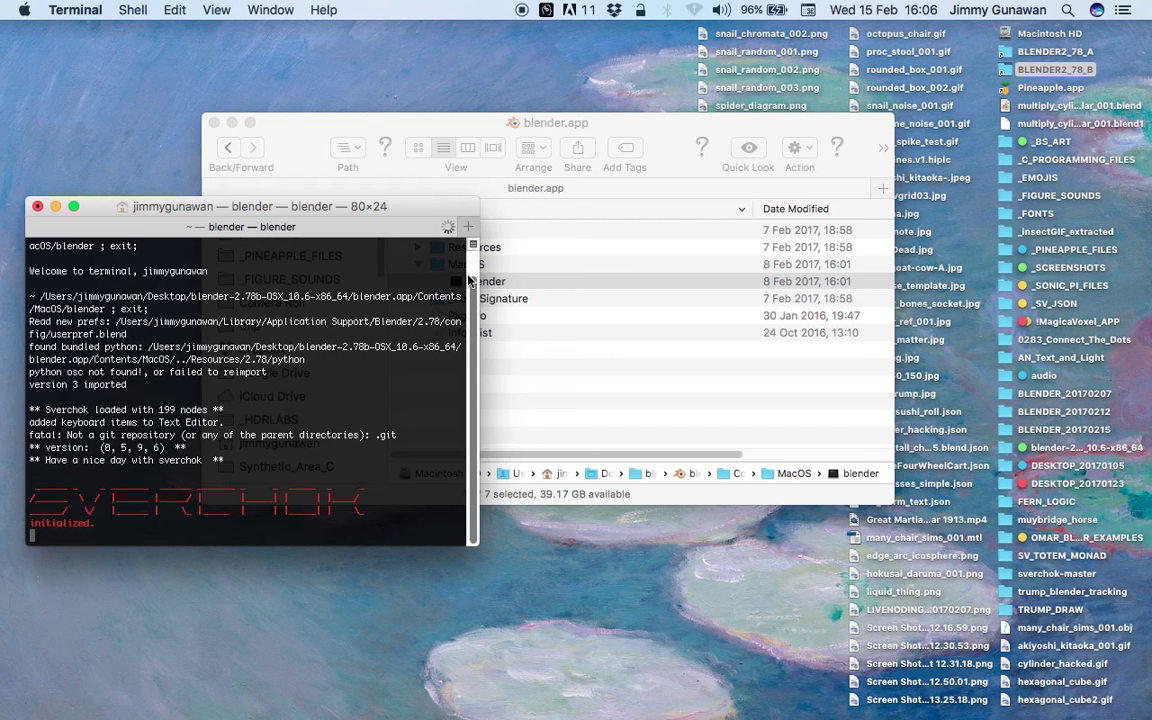
left_click_drag(285, 122, 455, 60)
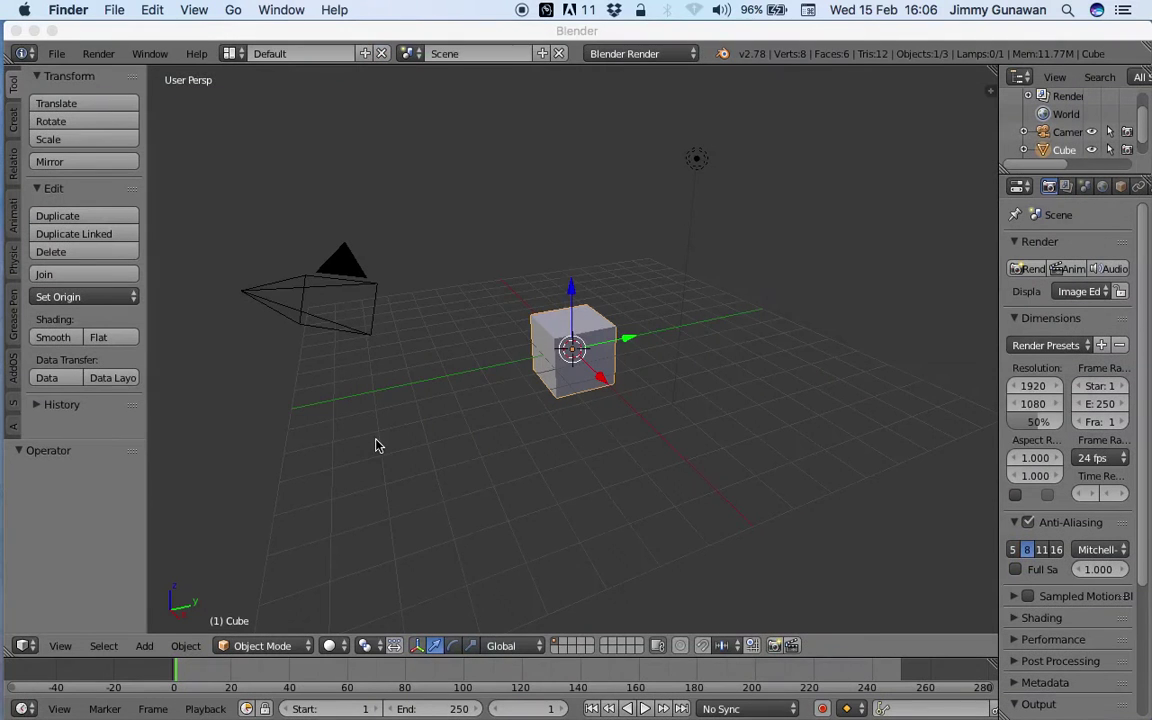
- Delete all the default objects from the scene
left_click(61, 60)
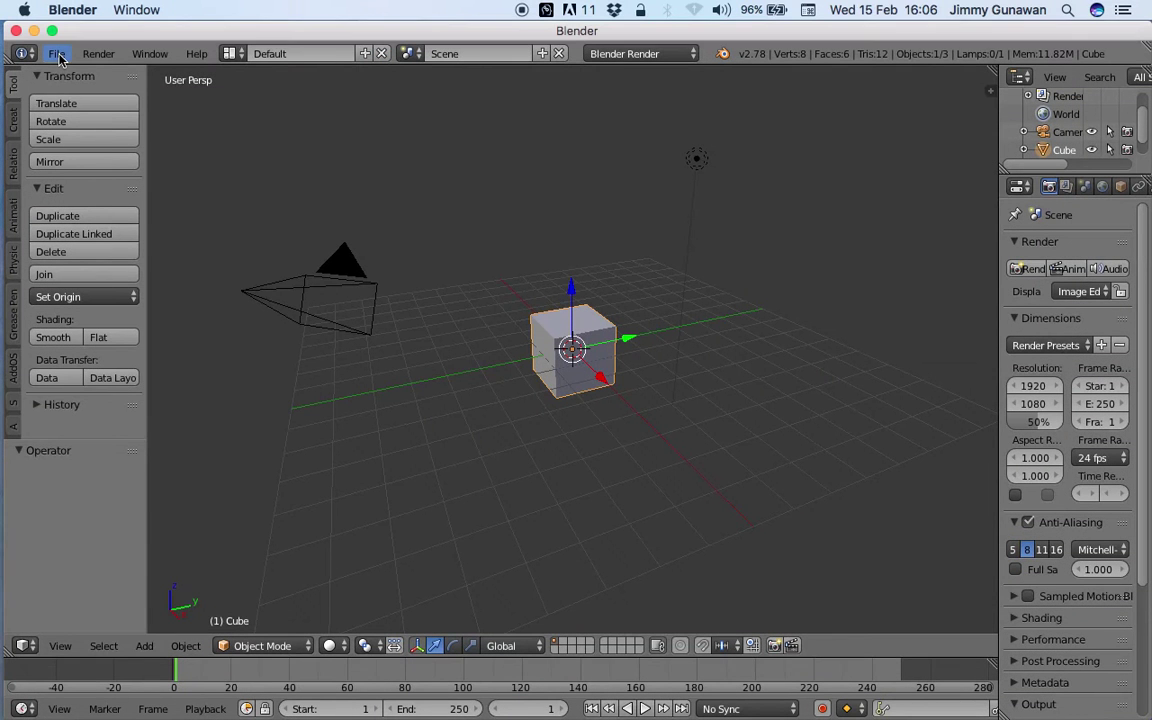
left_click(58, 56)
mouse_move(145, 108)
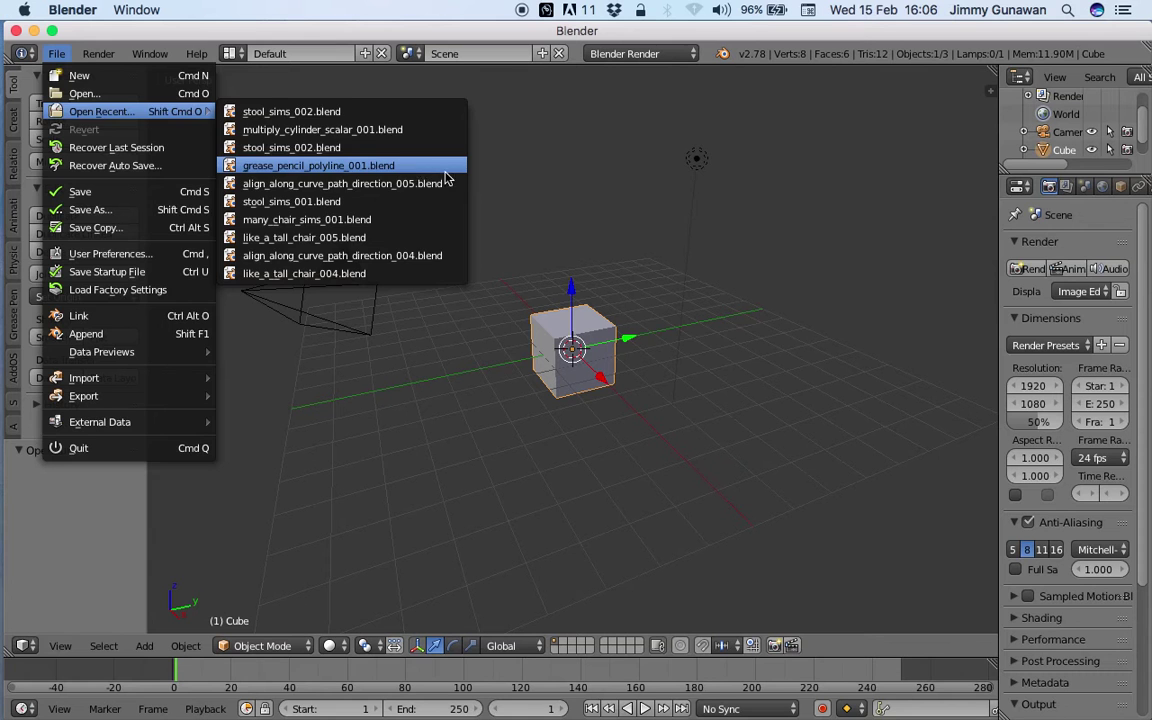
key("a")
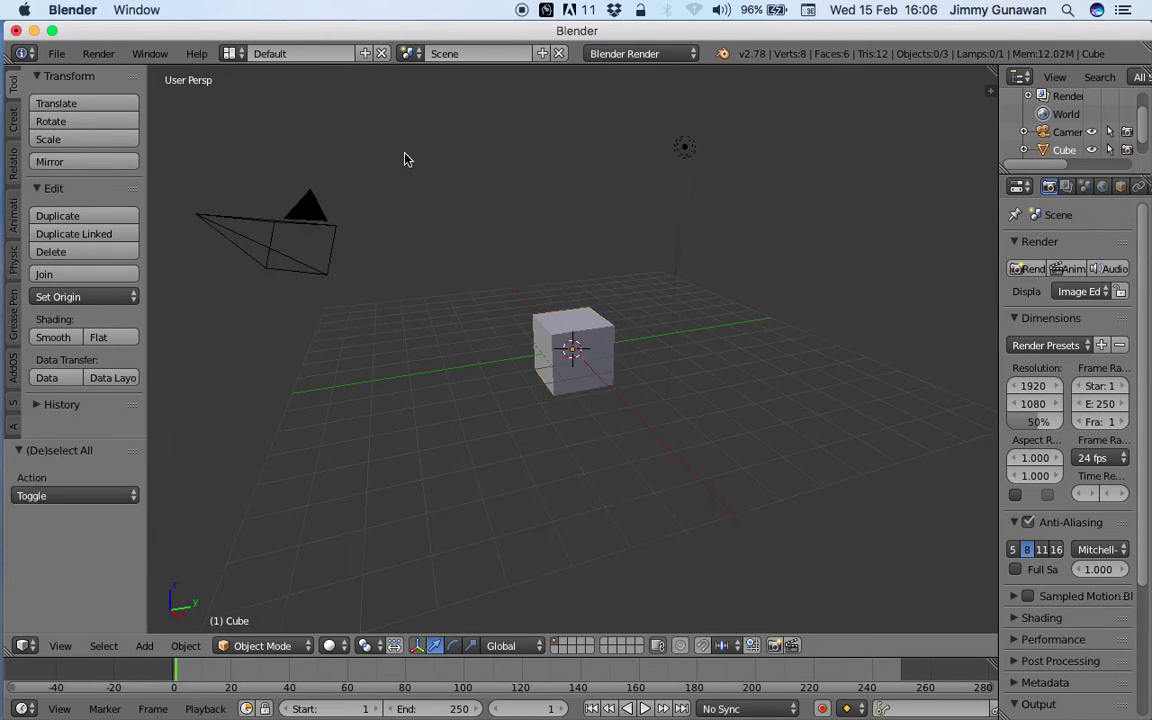
key("a")
key("x")
left_click(404, 157)
- Save the file to the Desktop as procedural_simulation_basic_001.blend
left_click(58, 55)
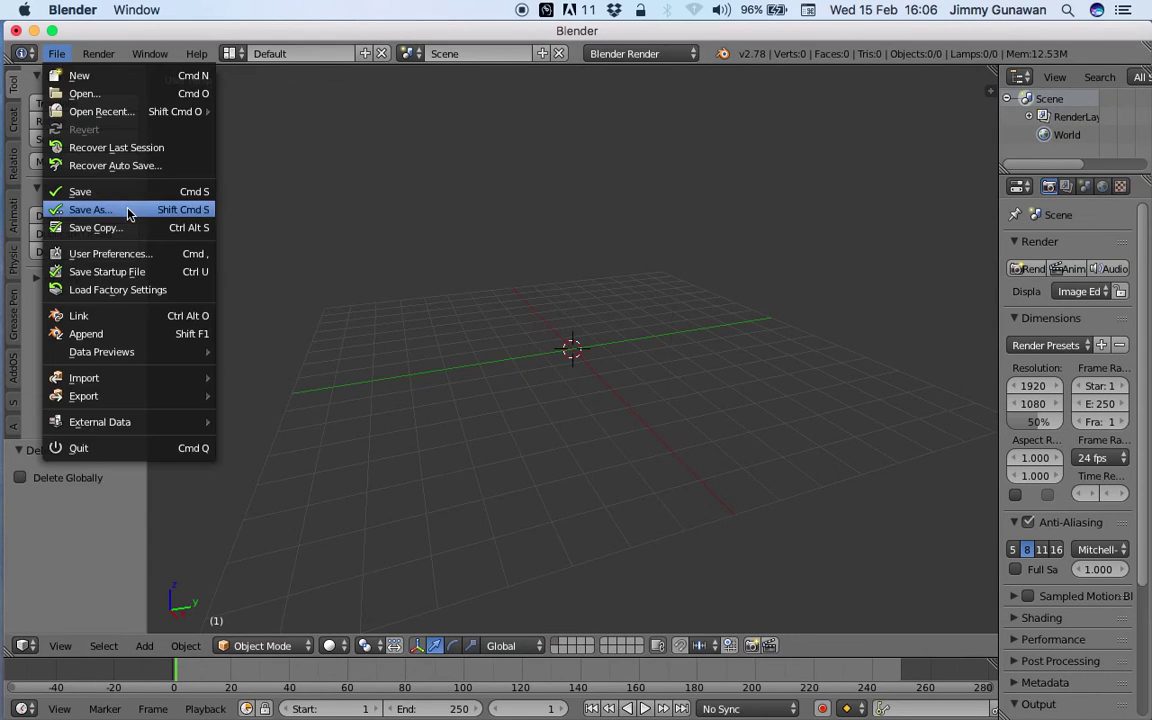
left_click(90, 210)
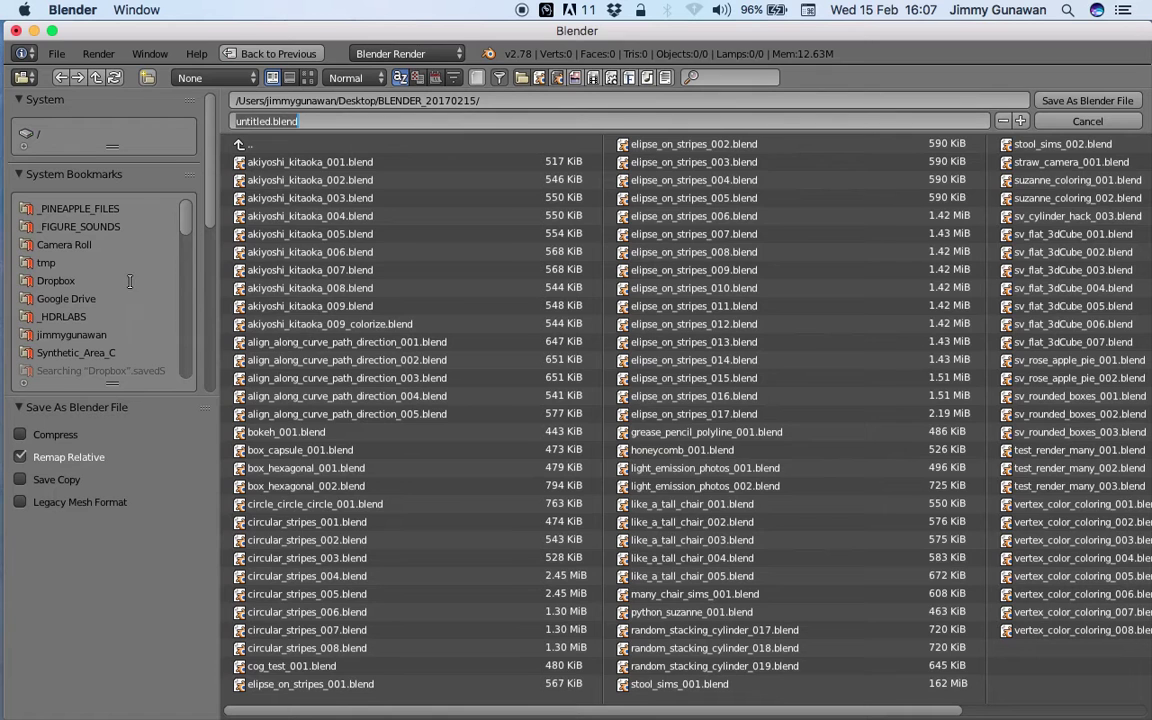
scroll(101, 280, "down", 4)
left_click(100, 334)
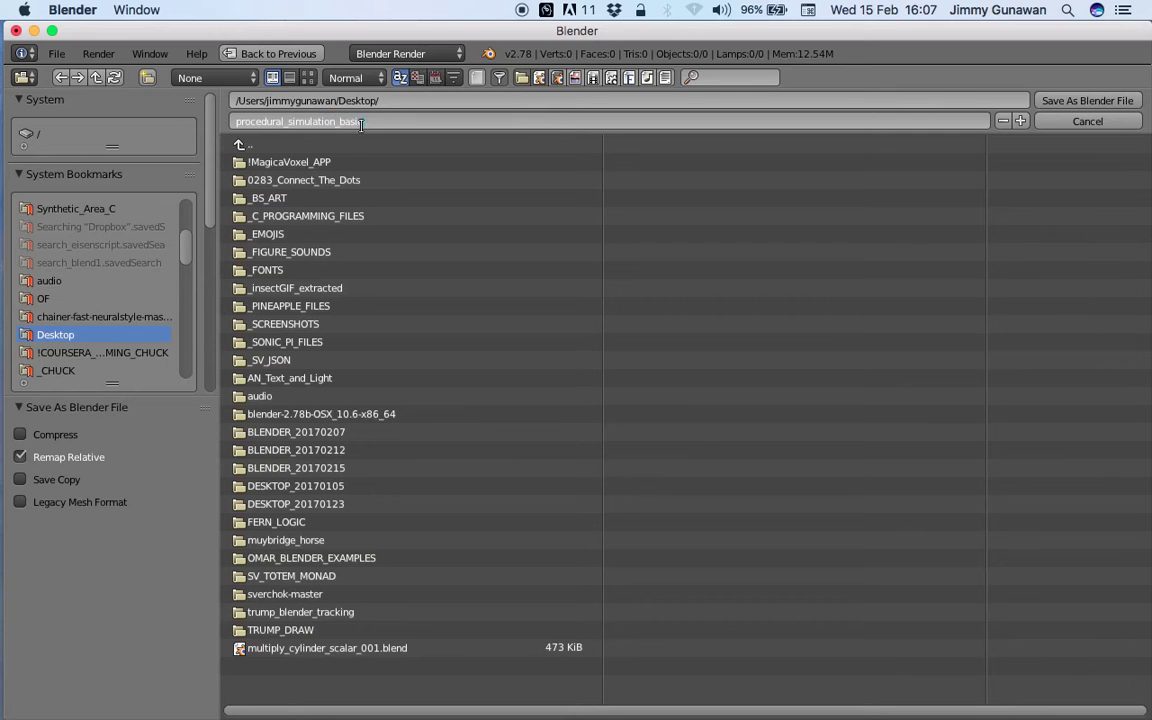
type("1")
key("Return")
left_click(1069, 104)
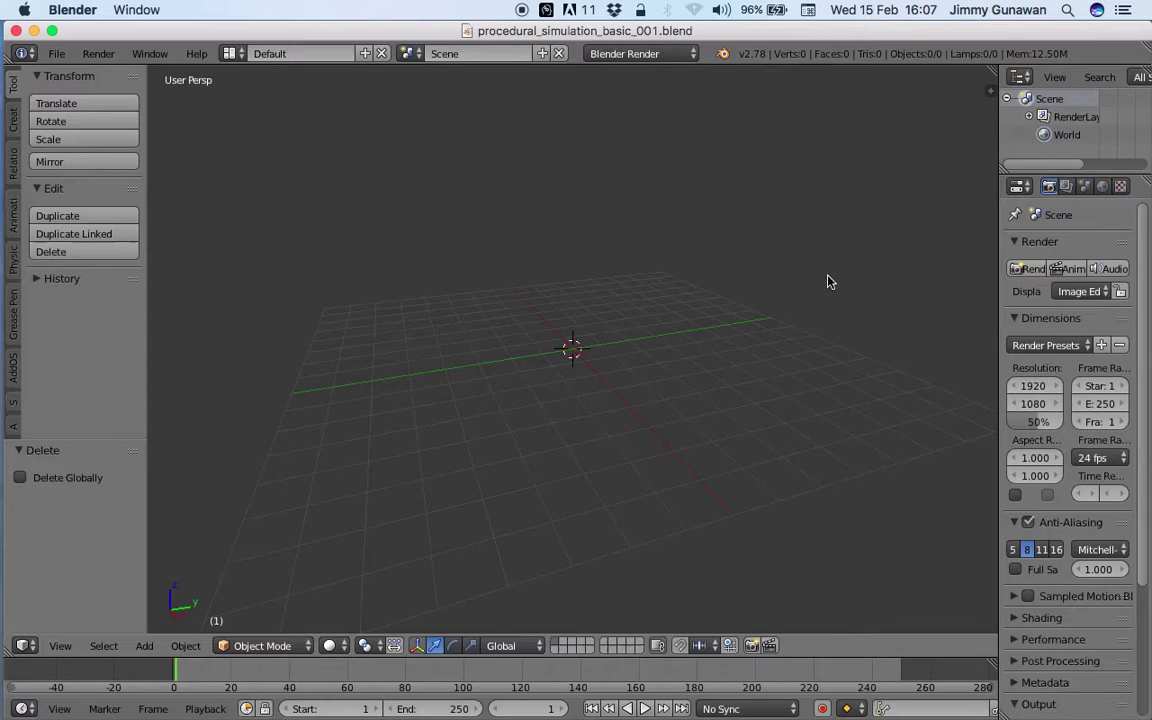
- Make the Blender window full screen and switch the screen layout to Compositing
left_click(52, 30)
scroll(590, 318, "down", 1)
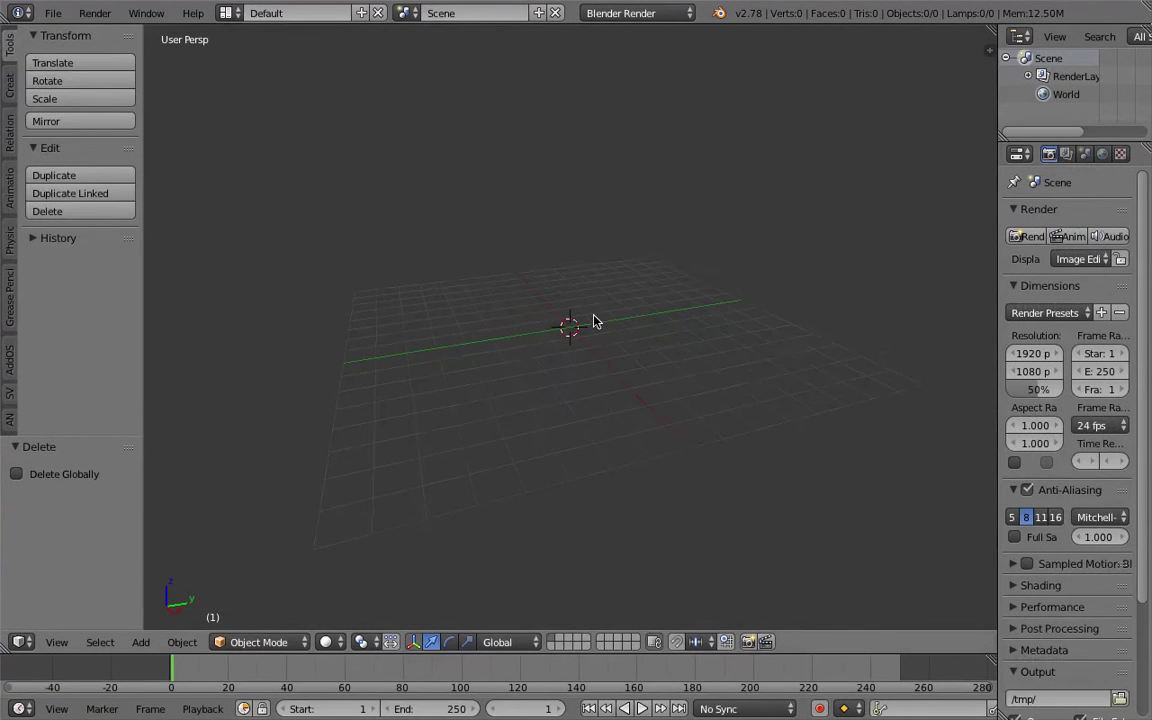
middle_click_drag(611, 298, 602, 326, "shift")
left_click(230, 13)
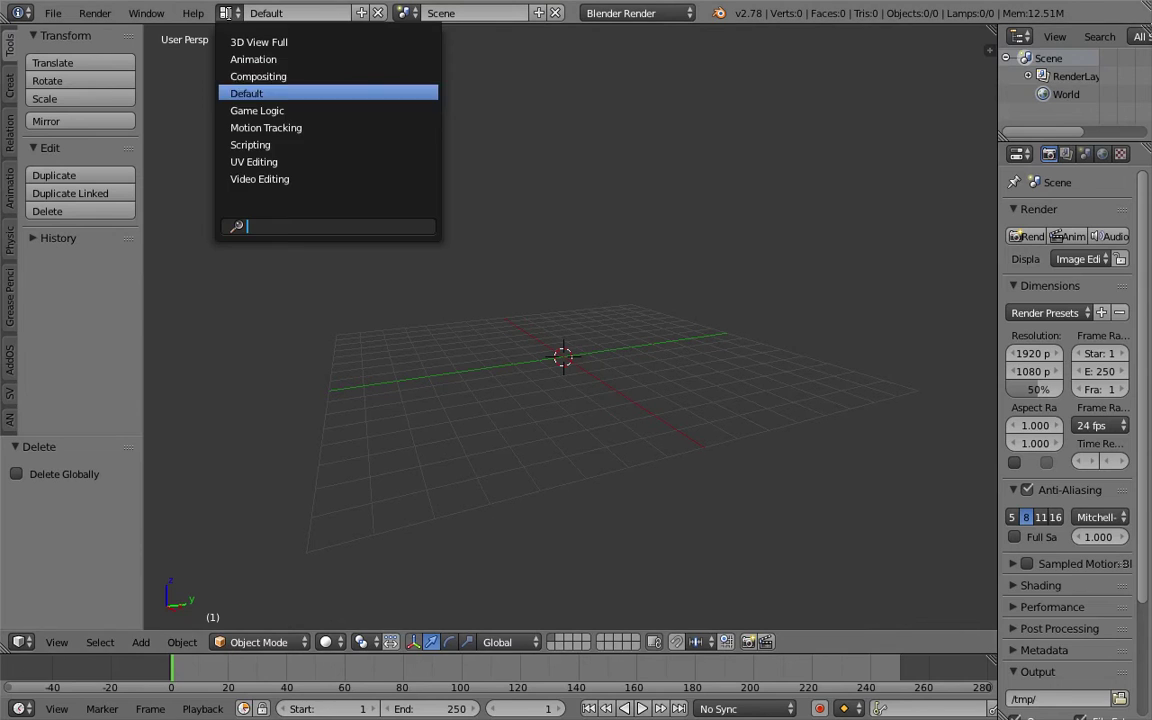
left_click(262, 70)
- Set the node editor to Sverchok nodes and create a new node tree
left_click(229, 419)
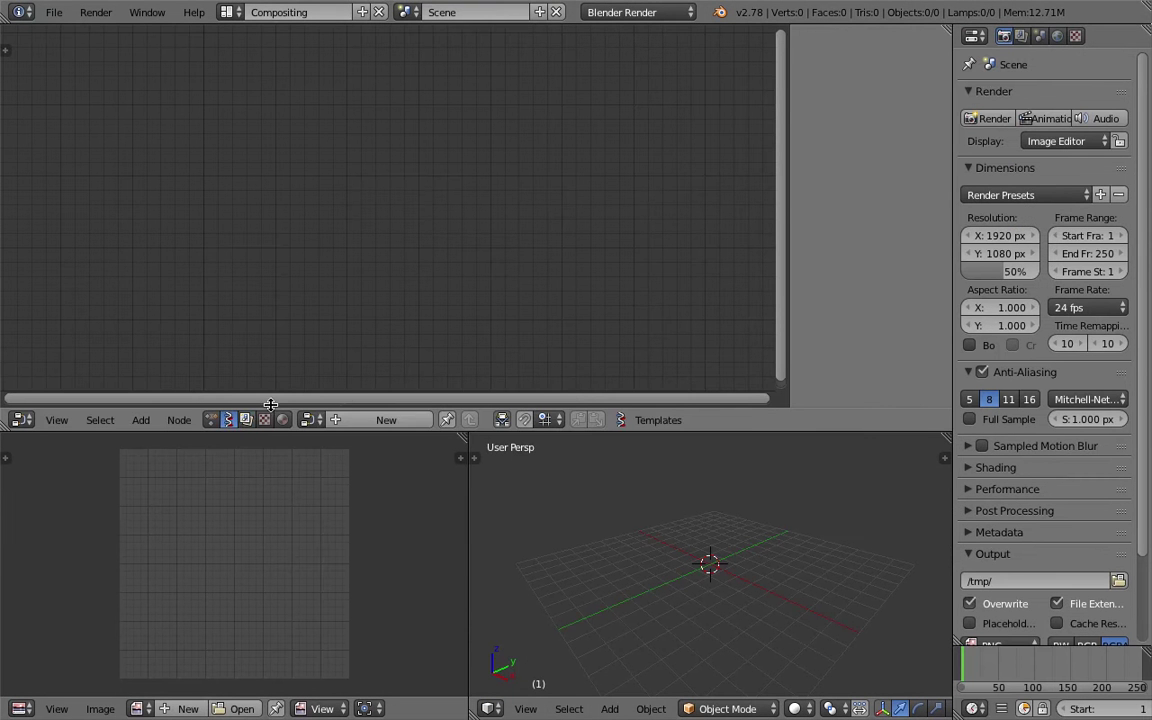
left_click(367, 420)
left_click_drag(790, 157, 931, 177)
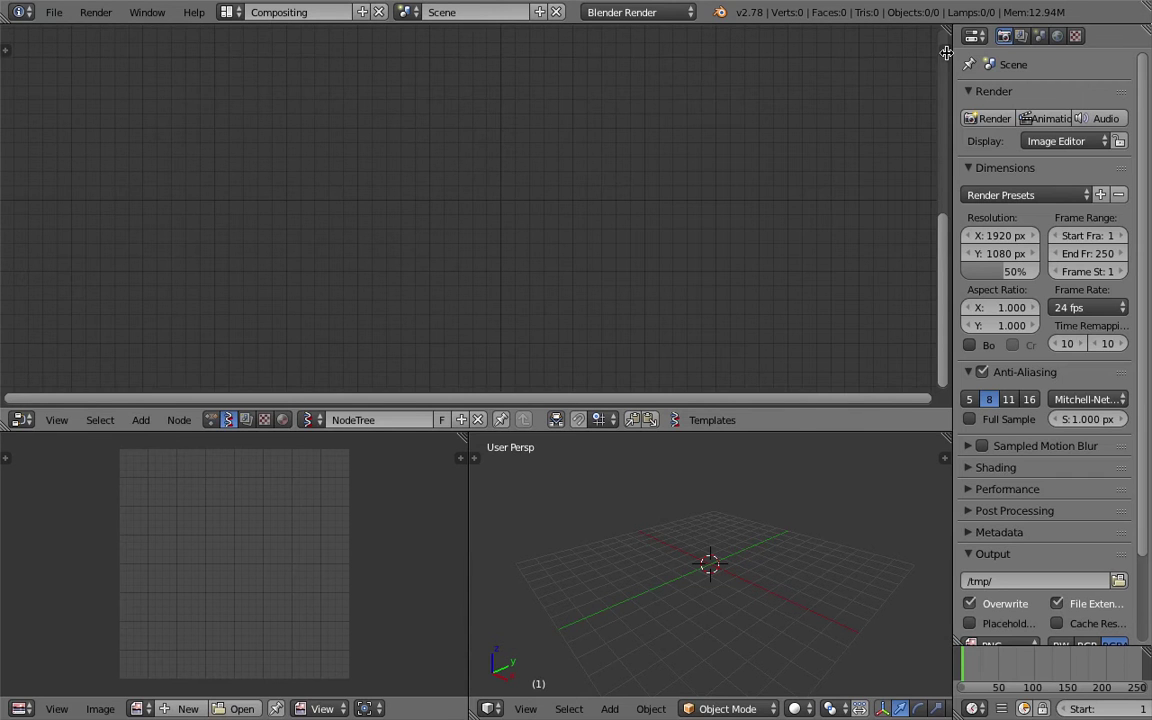
- Import the Sverchok setup like_a_tall_chair_005.blend.json into the current node tree
left_click(946, 53)
left_click(845, 149)
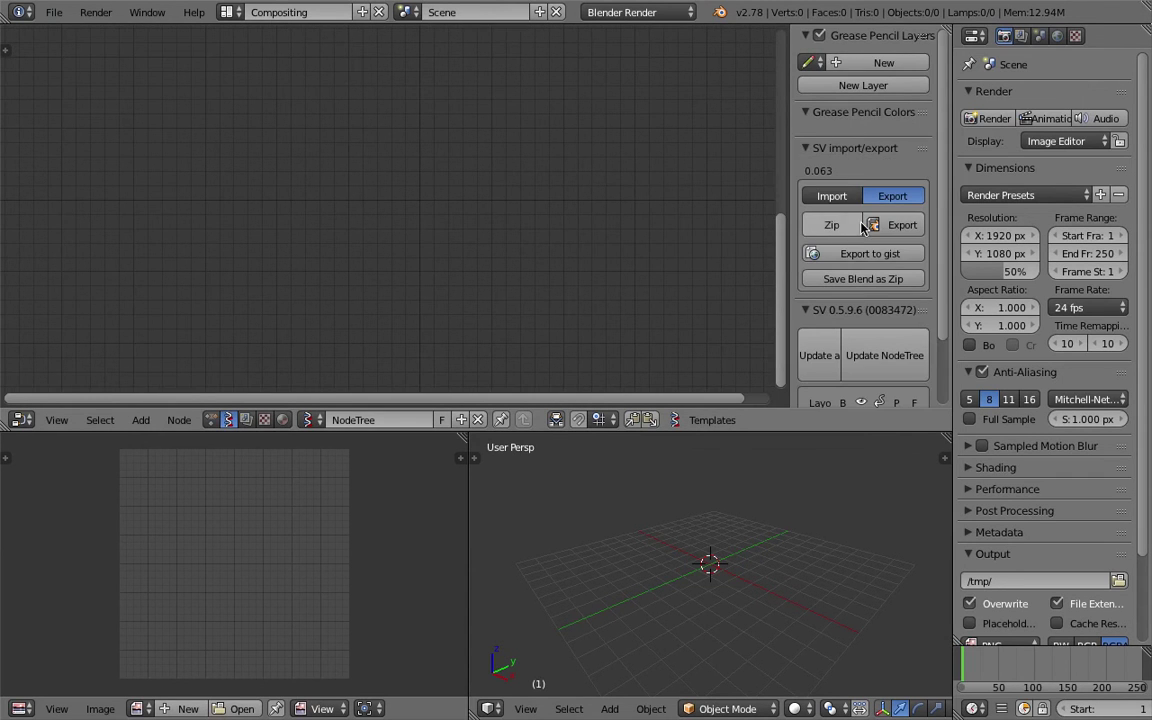
left_click(835, 197)
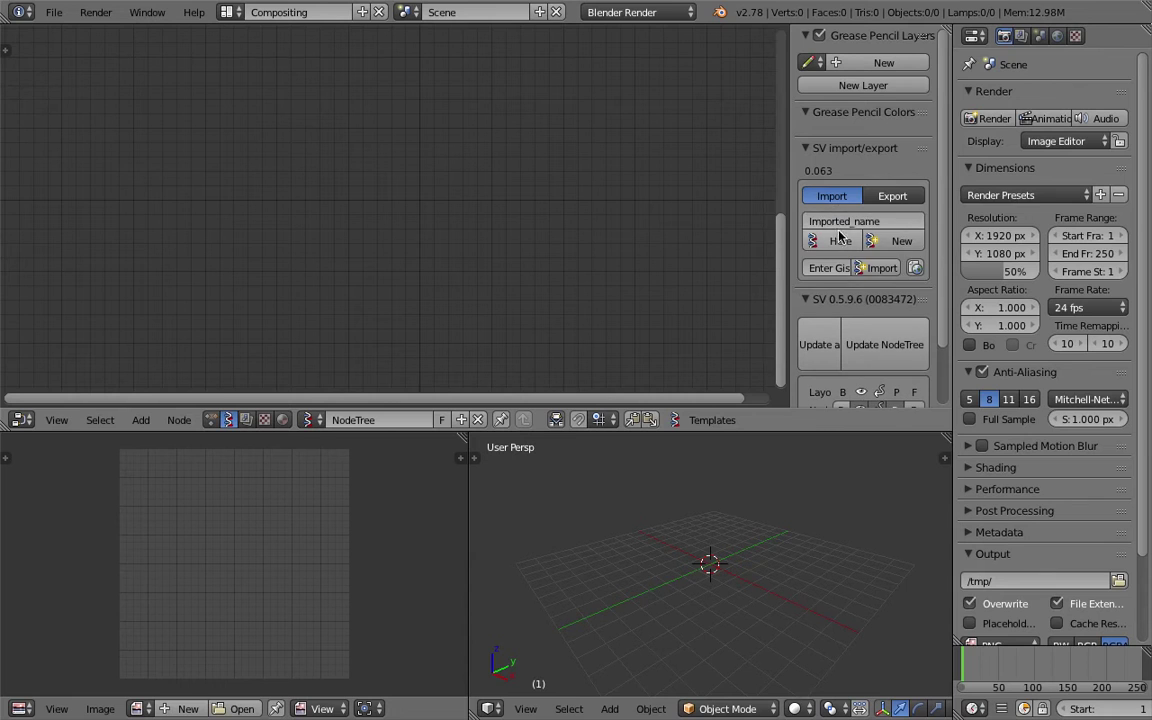
left_click(840, 243)
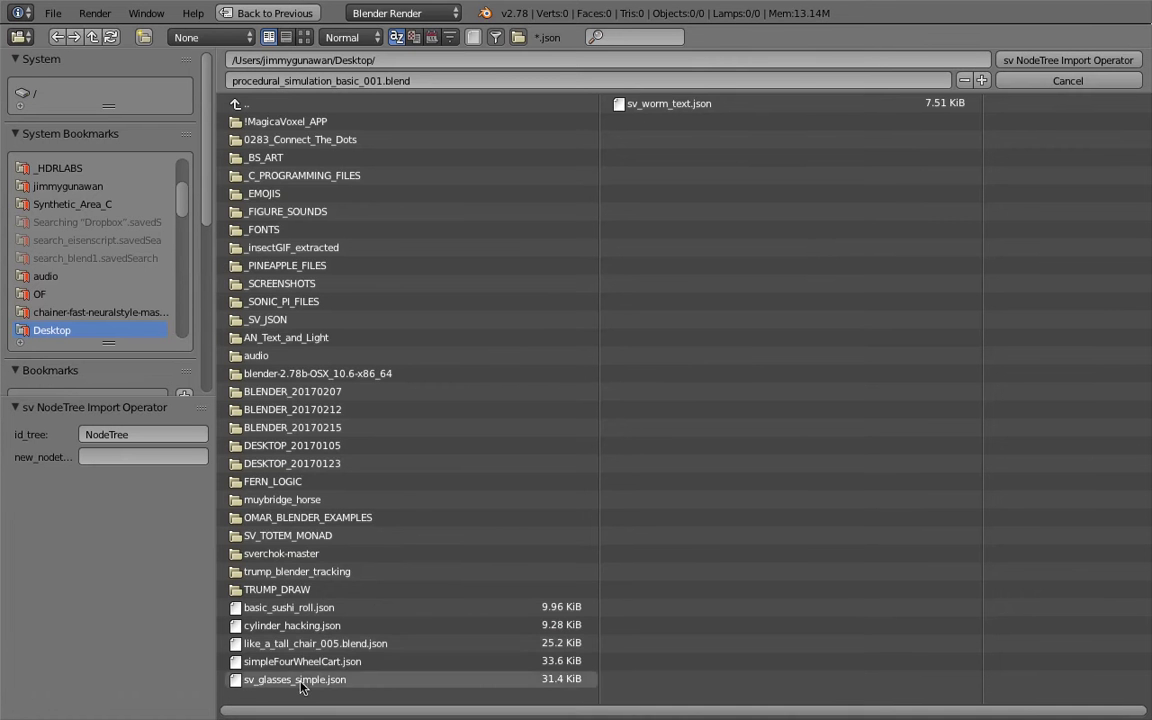
left_click(322, 644)
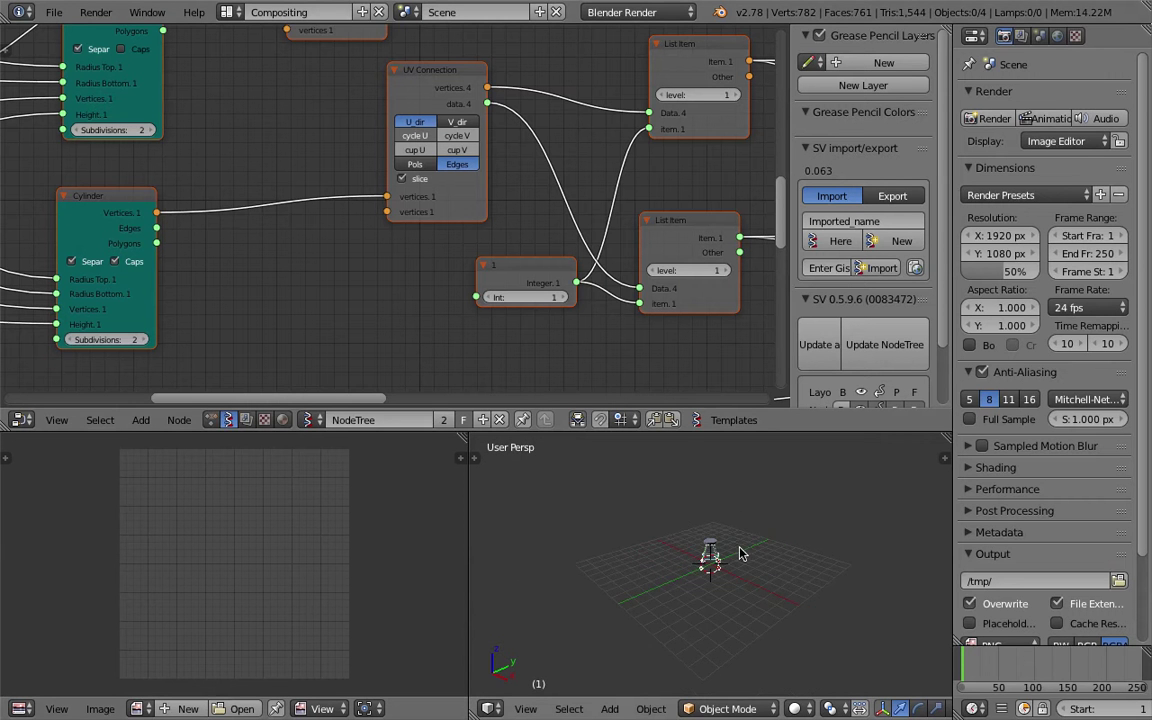
- Set the Float node below the Int 4 node to 0.68 and the Float node above it to 0.46
scroll(744, 549, "up", 8)
middle_click_drag(730, 516, 828, 586, "shift")
middle_click_drag(492, 226, 419, 237)
scroll(352, 258, "up", 2)
left_click_drag(358, 316, 283, 315)
middle_click_drag(332, 65, 335, 160)
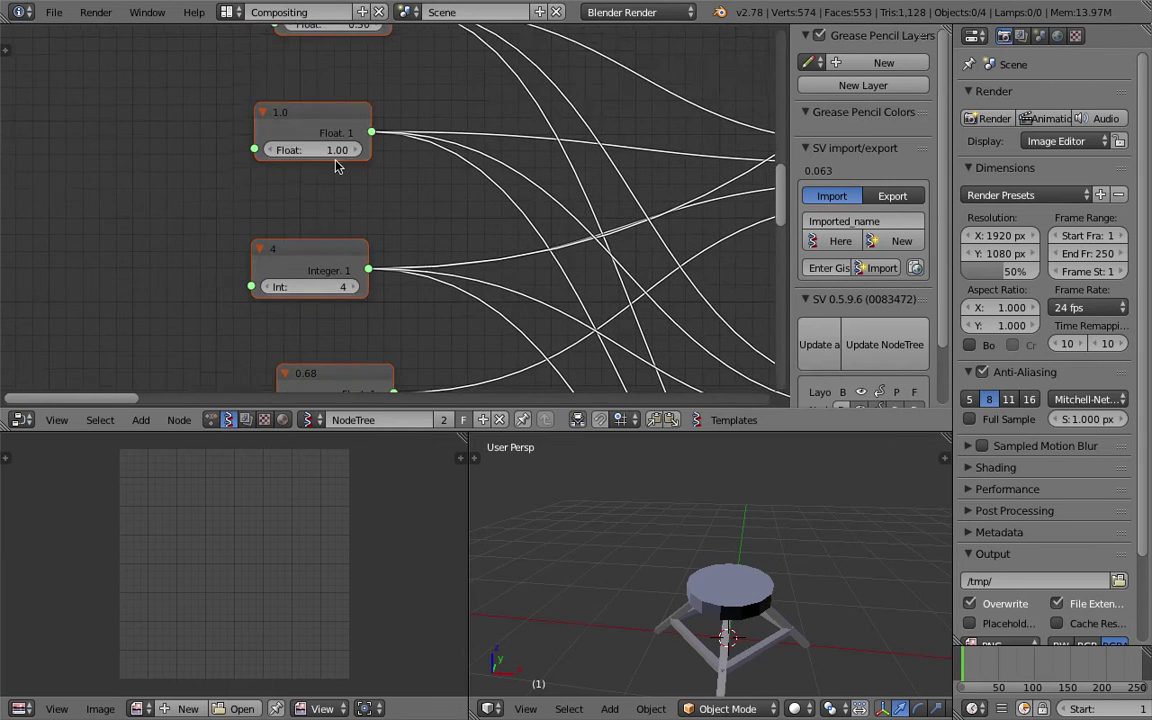
left_click_drag(329, 151, 300, 151)
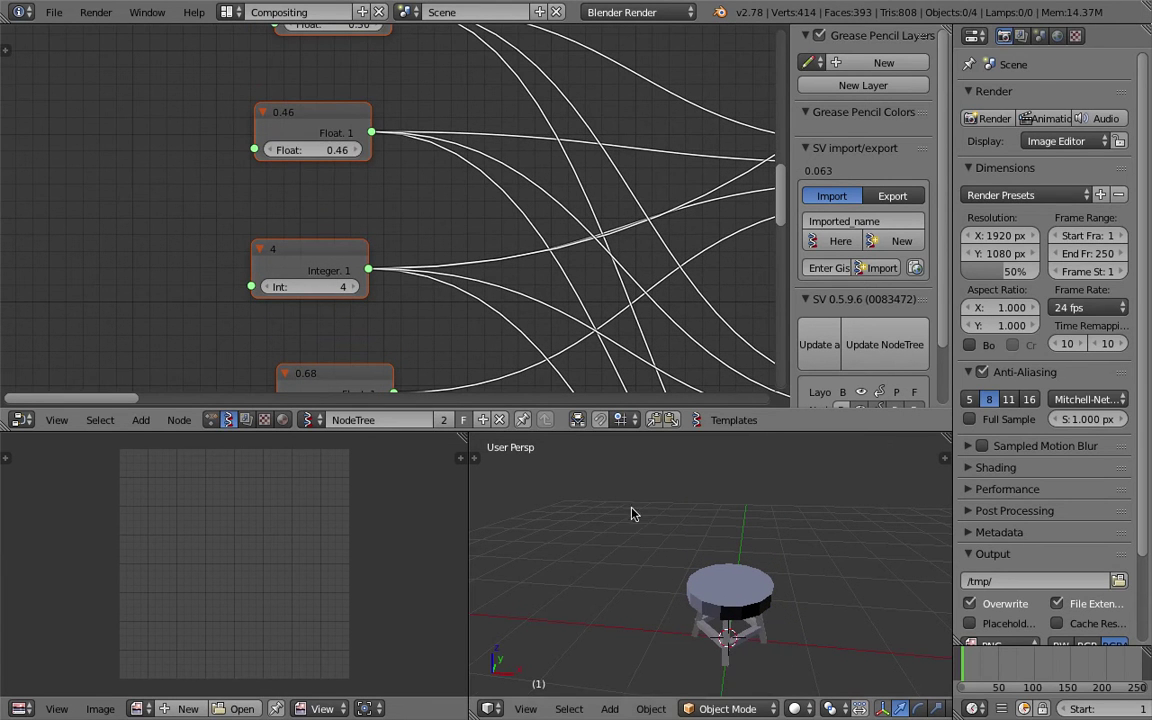
- Examine the shape of the stool from several angles and look over its node network
middle_click_drag(762, 598, 688, 573)
scroll(772, 540, "up", 3)
scroll(720, 506, "up", 4)
scroll(688, 573, "down", 4)
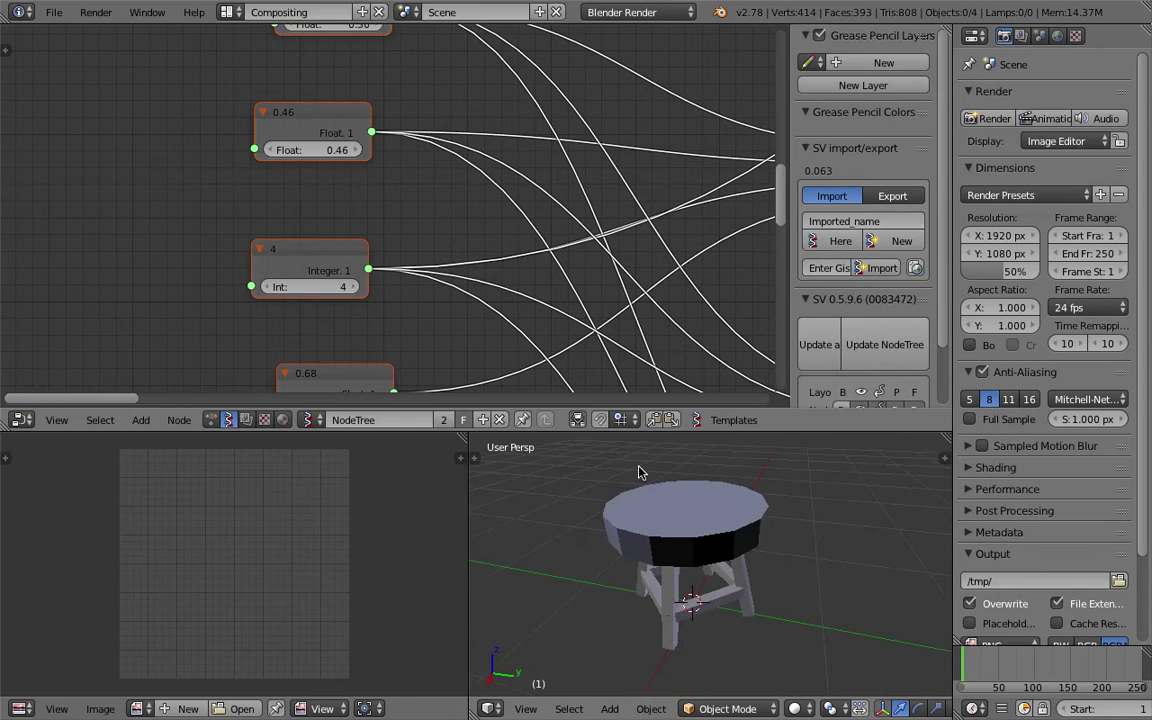
scroll(597, 255, "down", 7)
middle_click_drag(597, 255, 471, 227)
middle_click_drag(637, 558, 635, 532)
- Export the stool to the Desktop as a Wavefront OBJ file named stool_one
left_click(58, 11)
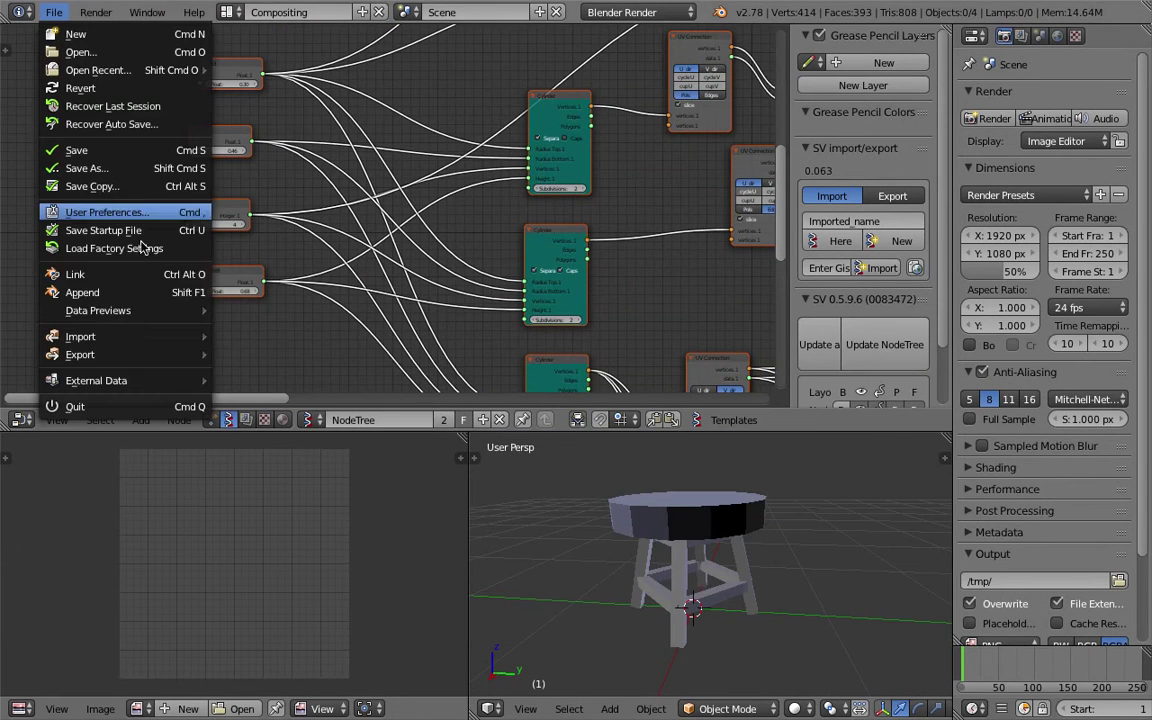
mouse_move(145, 354)
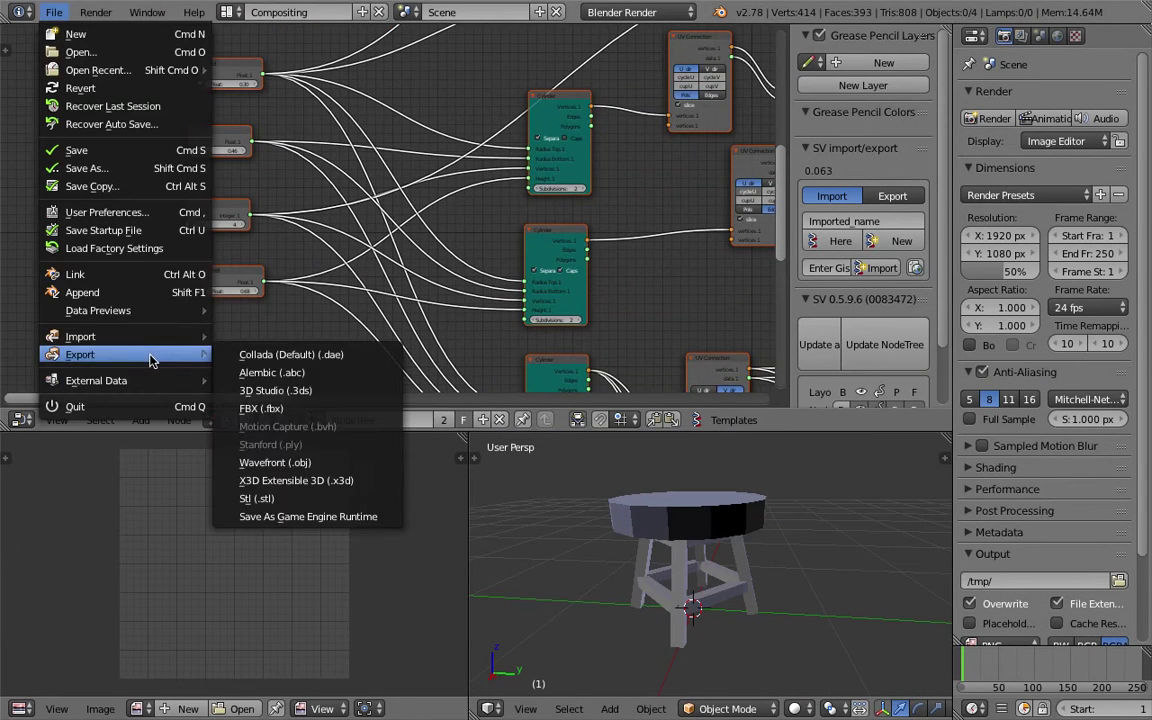
left_click(326, 461)
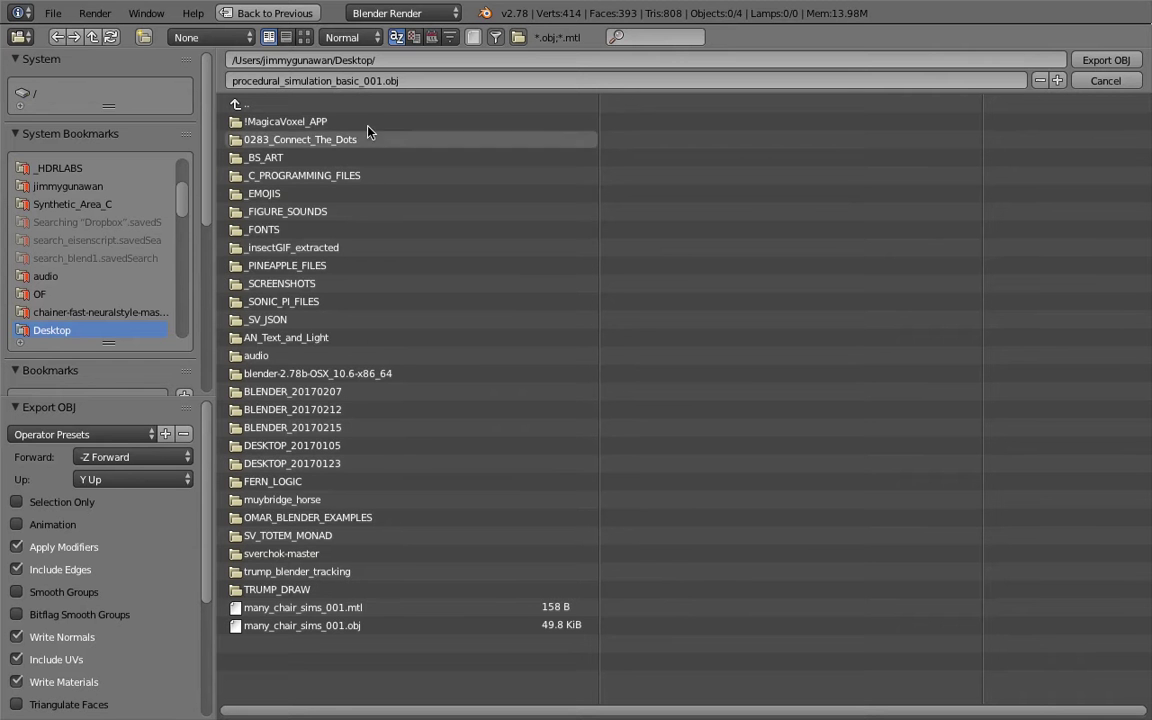
left_click(420, 80)
type("stool_one")
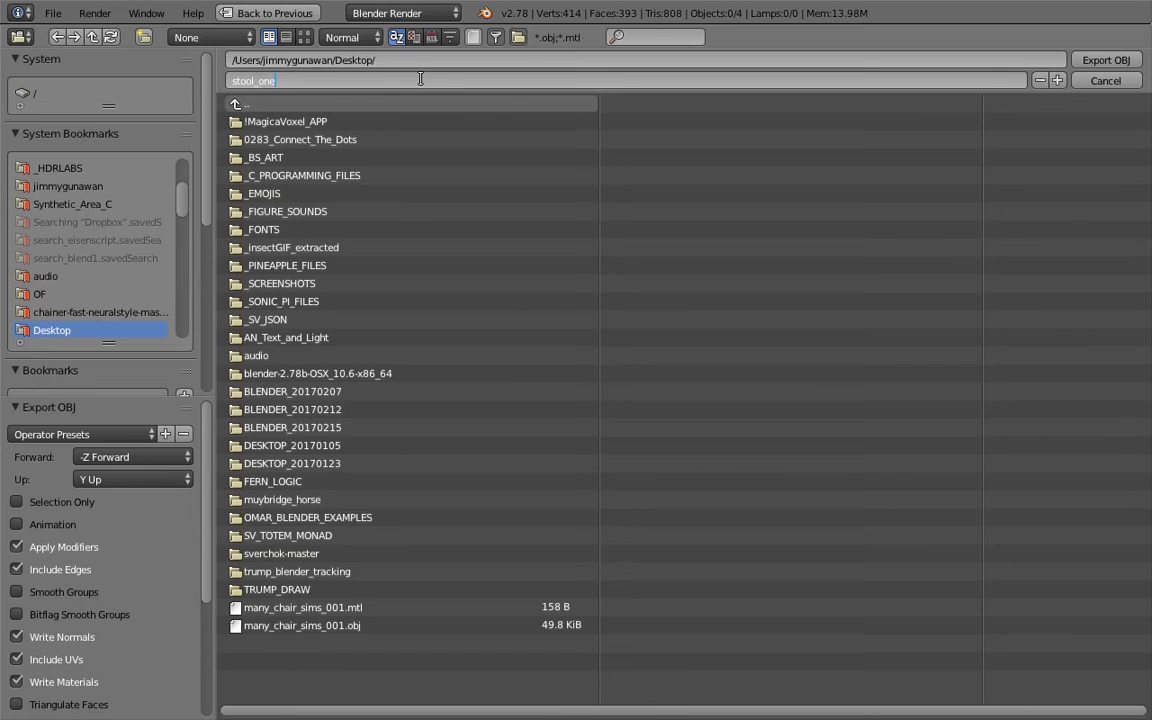
key("Return")
left_click_drag(207, 507, 608, 268)
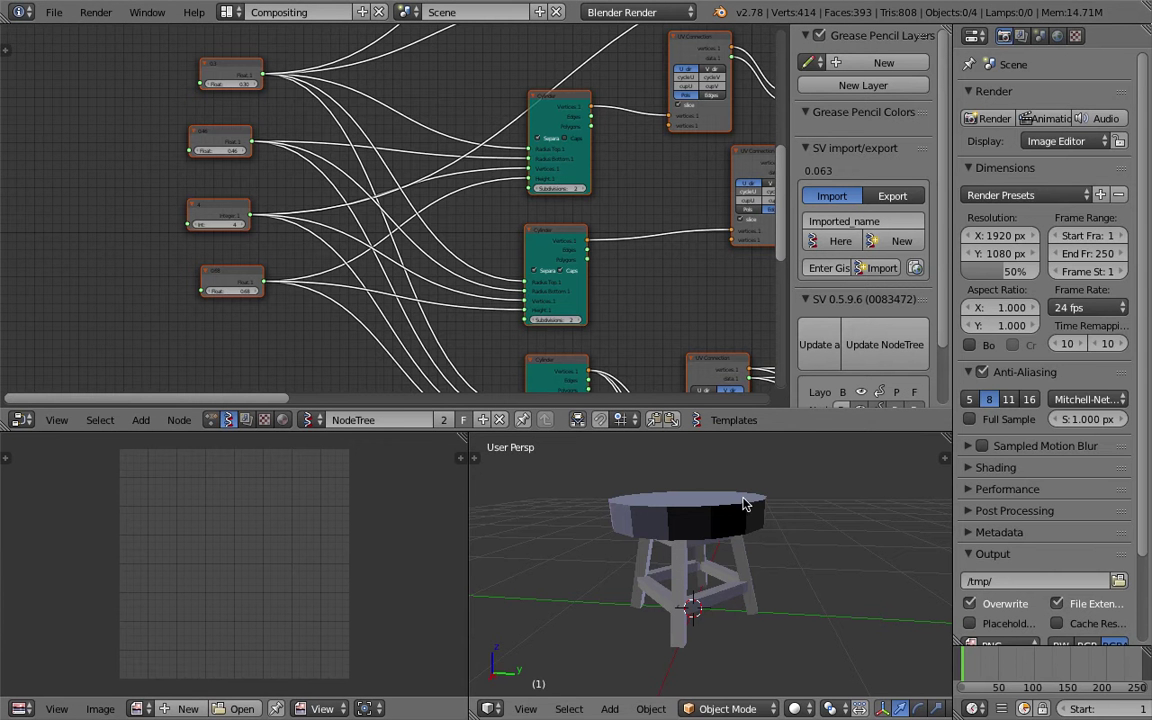
- Inspect the modifiers on the stool's crossbars in a wider properties editor, and check the seat for modifiers
right_click(743, 505)
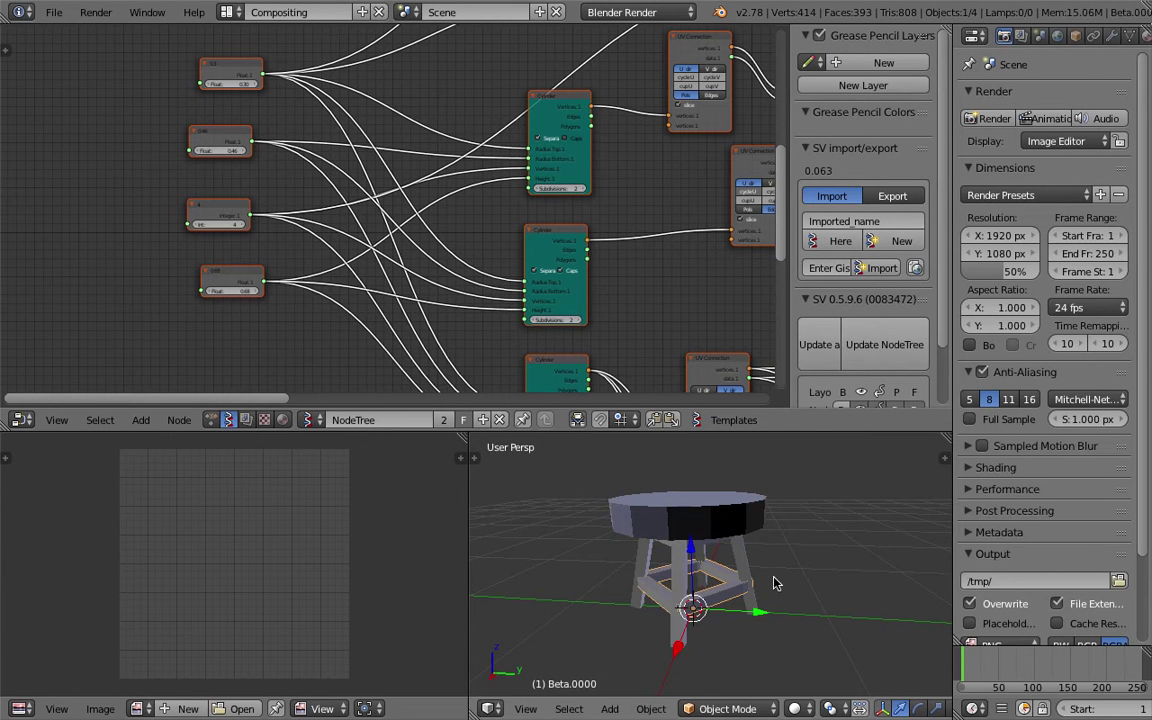
left_click(1110, 38)
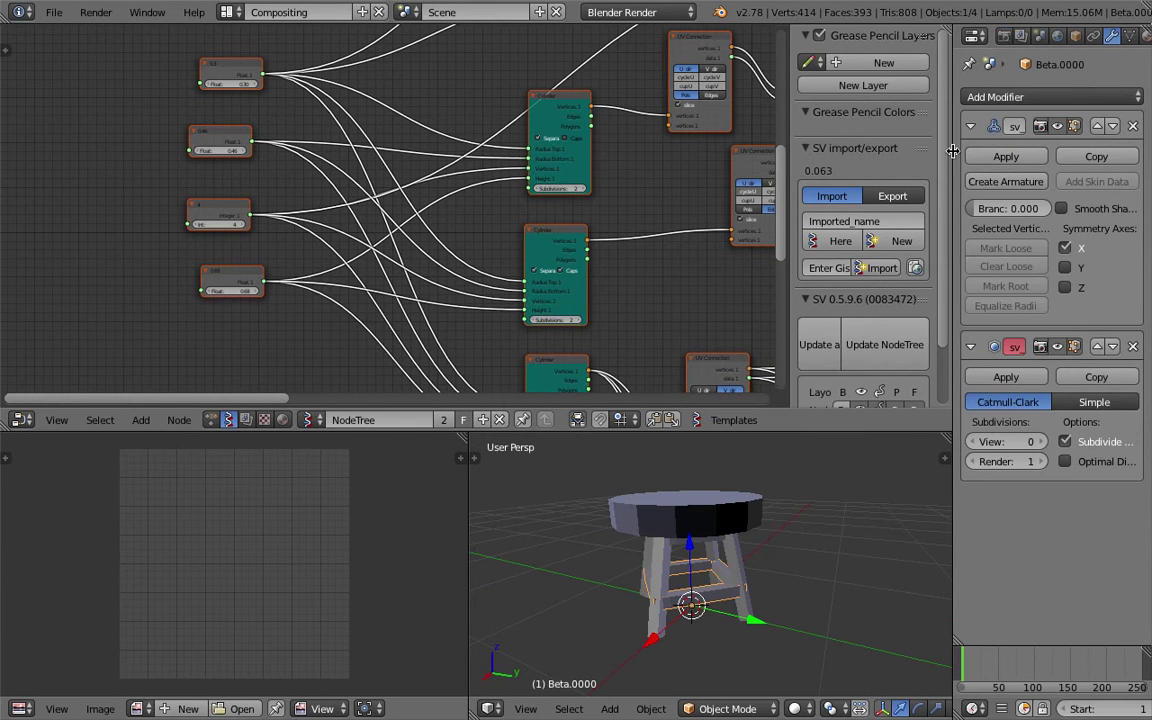
left_click_drag(952, 150, 884, 140)
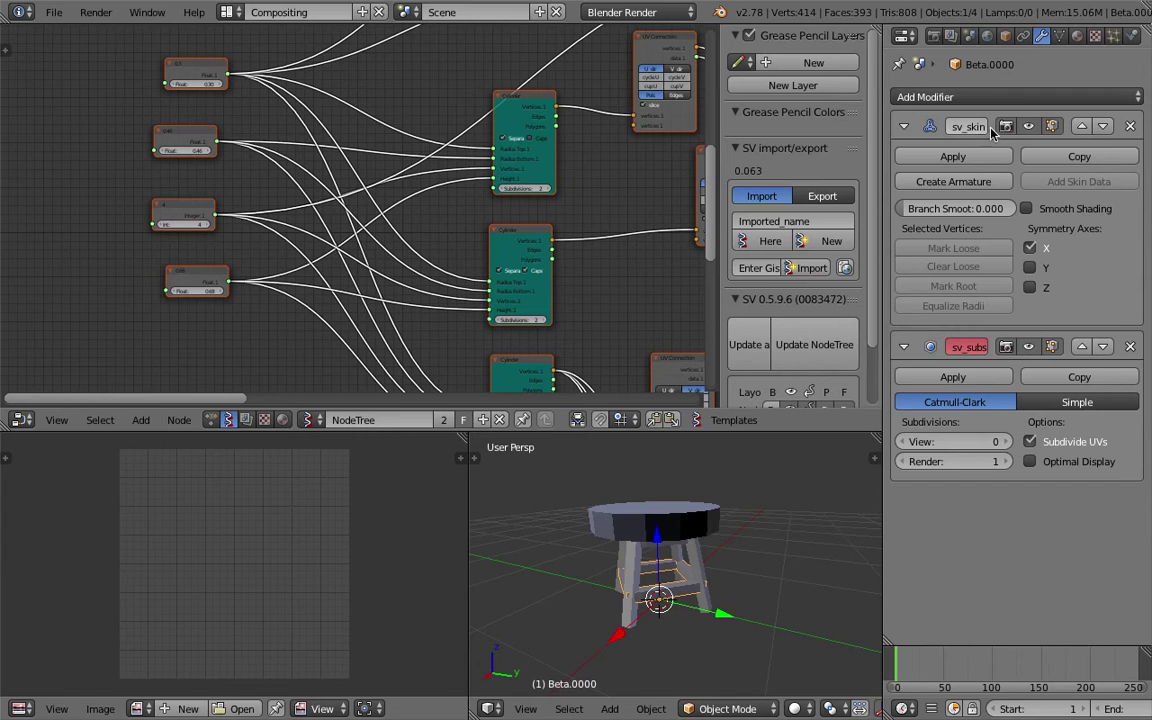
right_click(659, 524)
- Start a new file from the start-up scene and delete all of its default objects
left_click(60, 14)
left_click(66, 32)
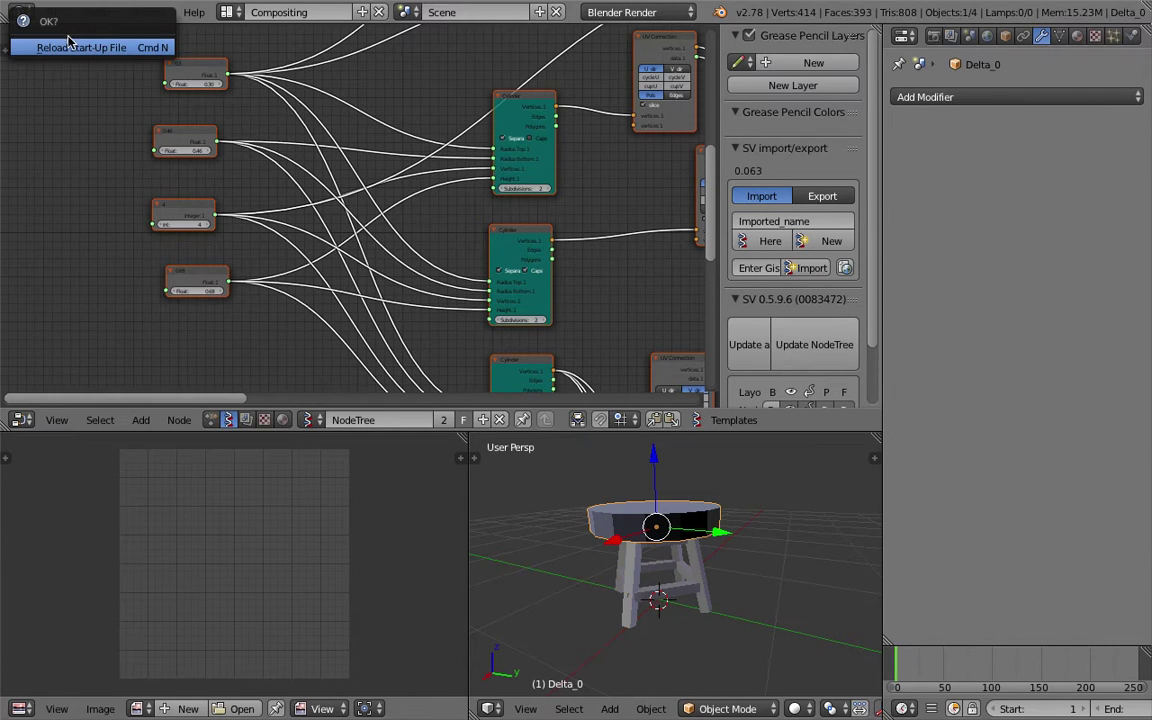
left_click(69, 42)
middle_click_drag(584, 266, 562, 270)
key("a")
key("a")
key("Delete")
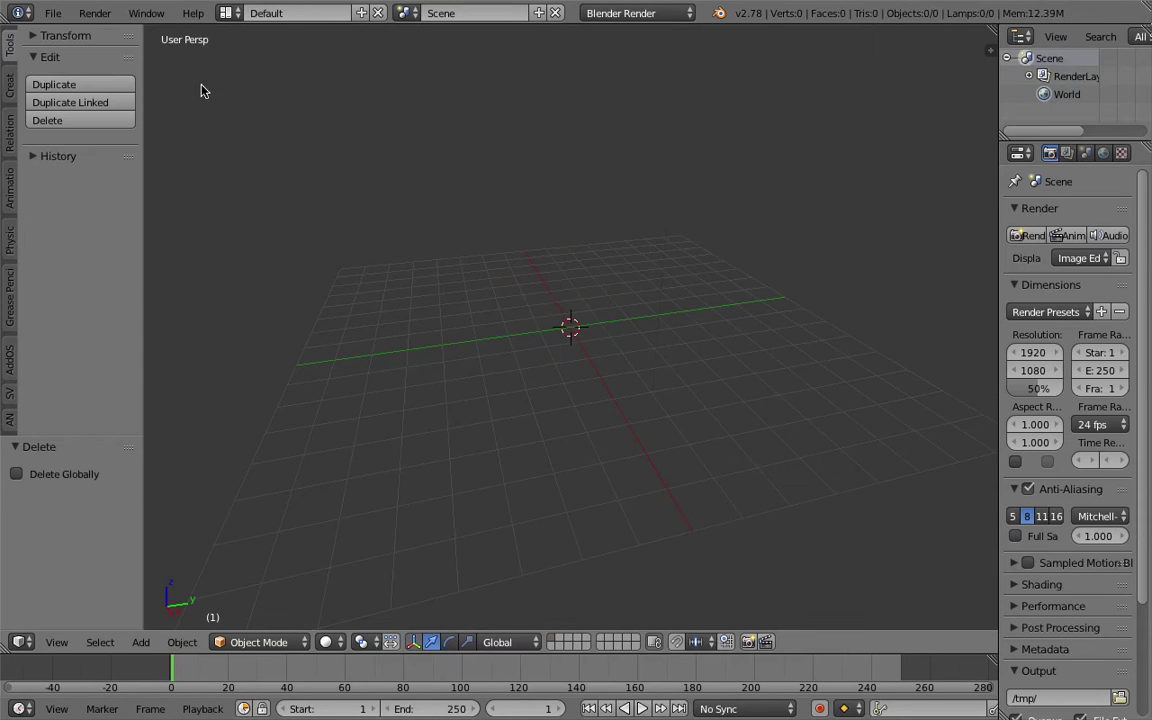
- Import stool_one.obj from the Desktop as a Wavefront OBJ with the Keep Vert Order option
left_click(53, 13)
mouse_move(130, 338)
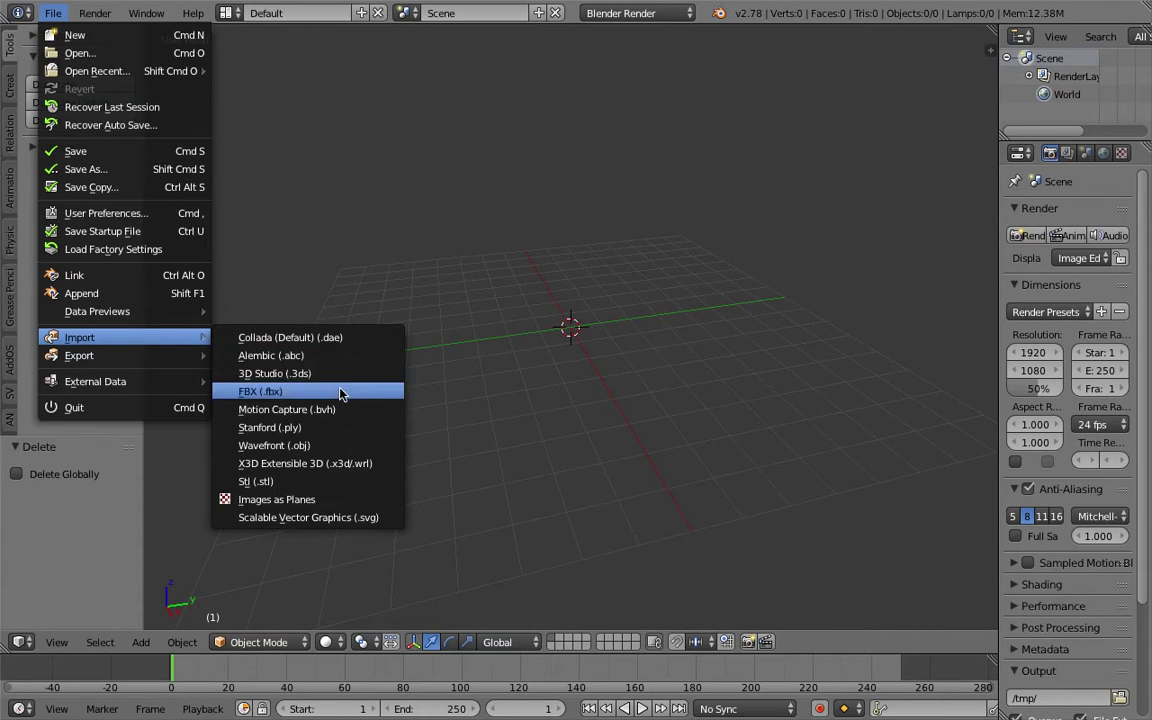
left_click(290, 445)
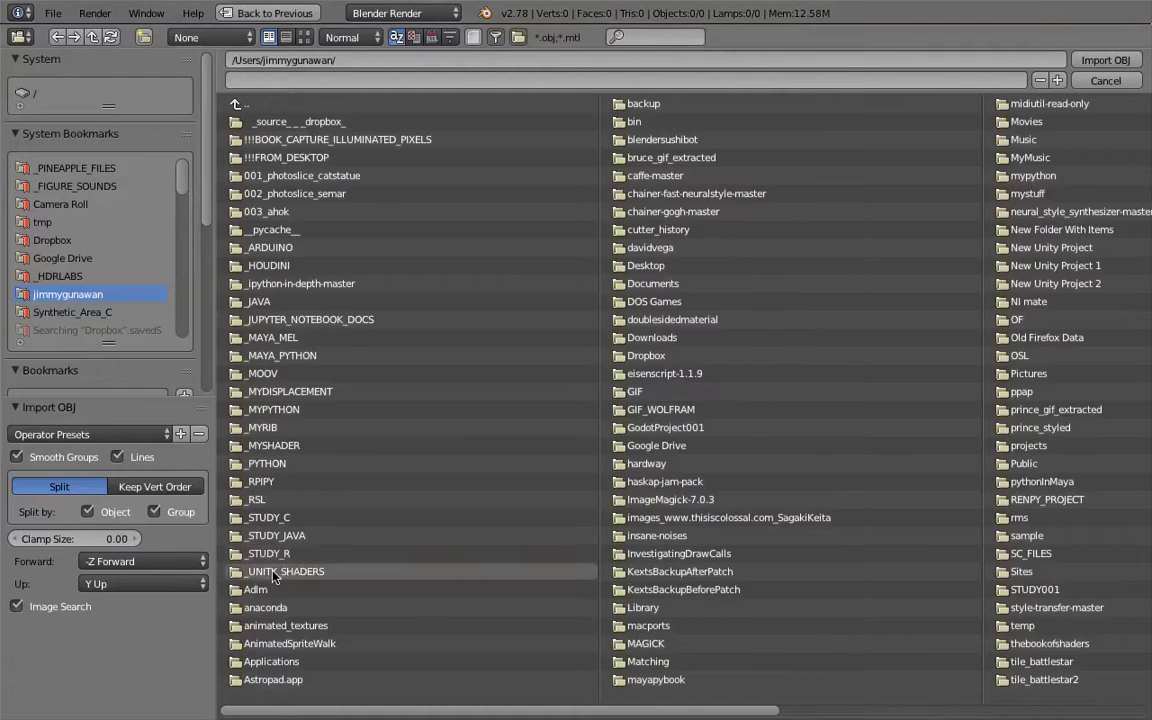
scroll(411, 592, "down", 3)
left_click_drag(599, 708, 728, 706)
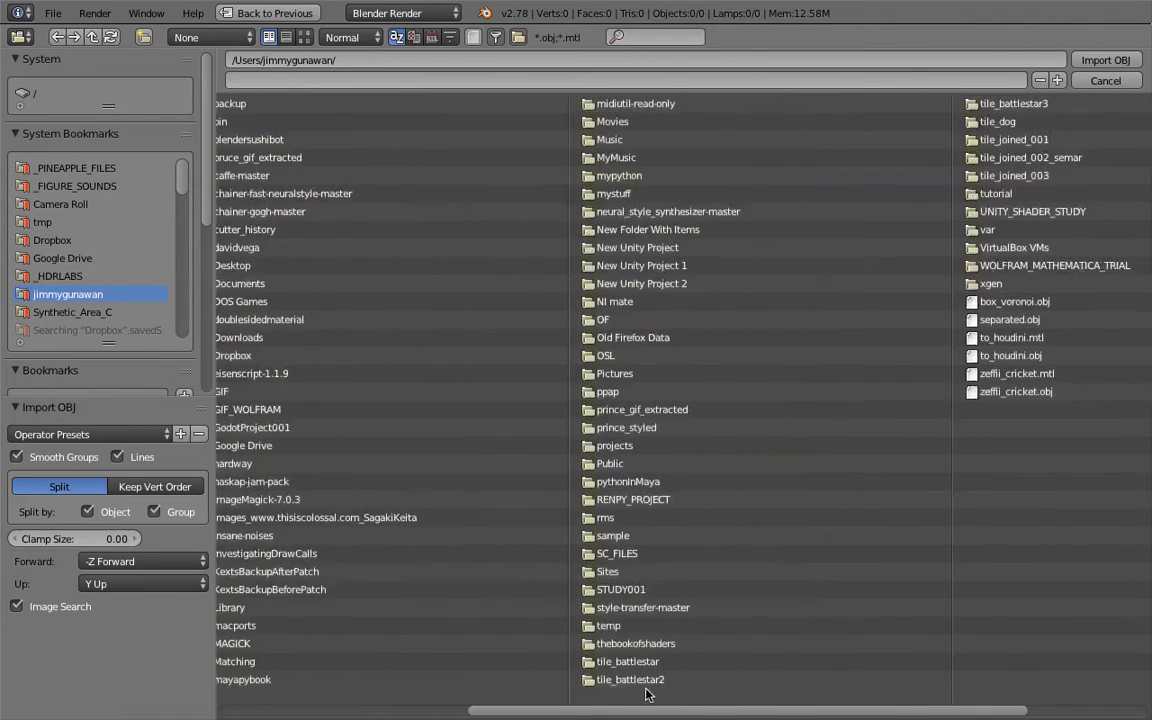
left_click(179, 489)
scroll(731, 500, "down", 3)
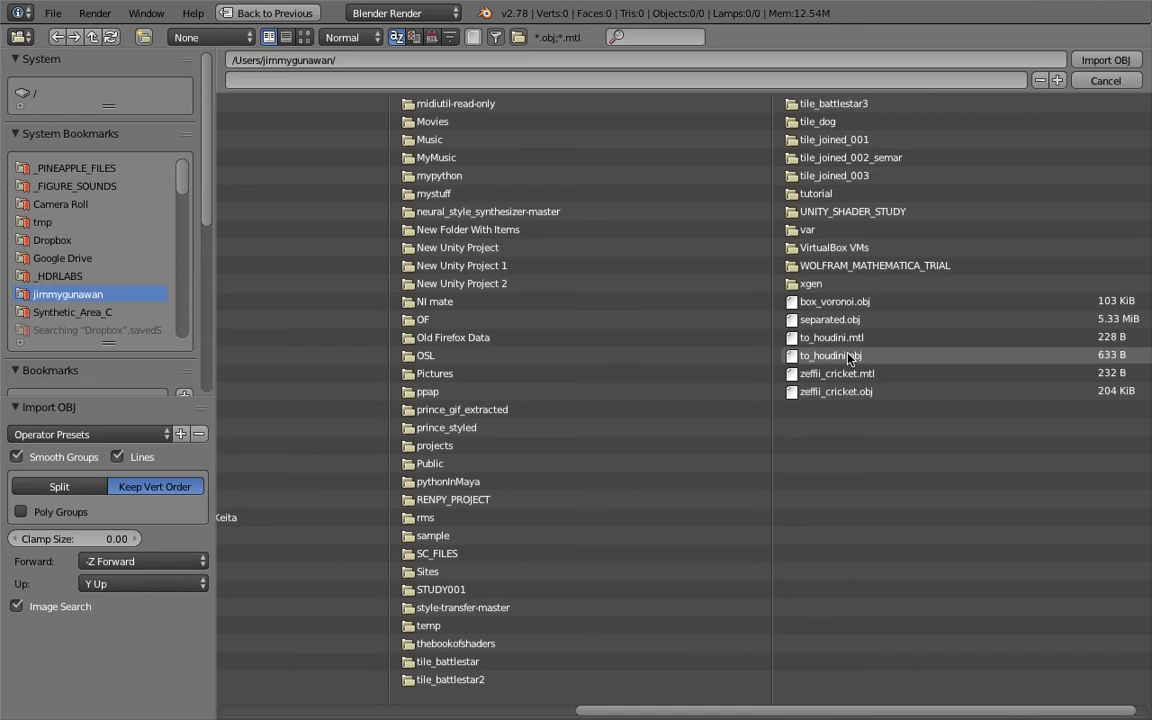
scroll(94, 276, "down", 4)
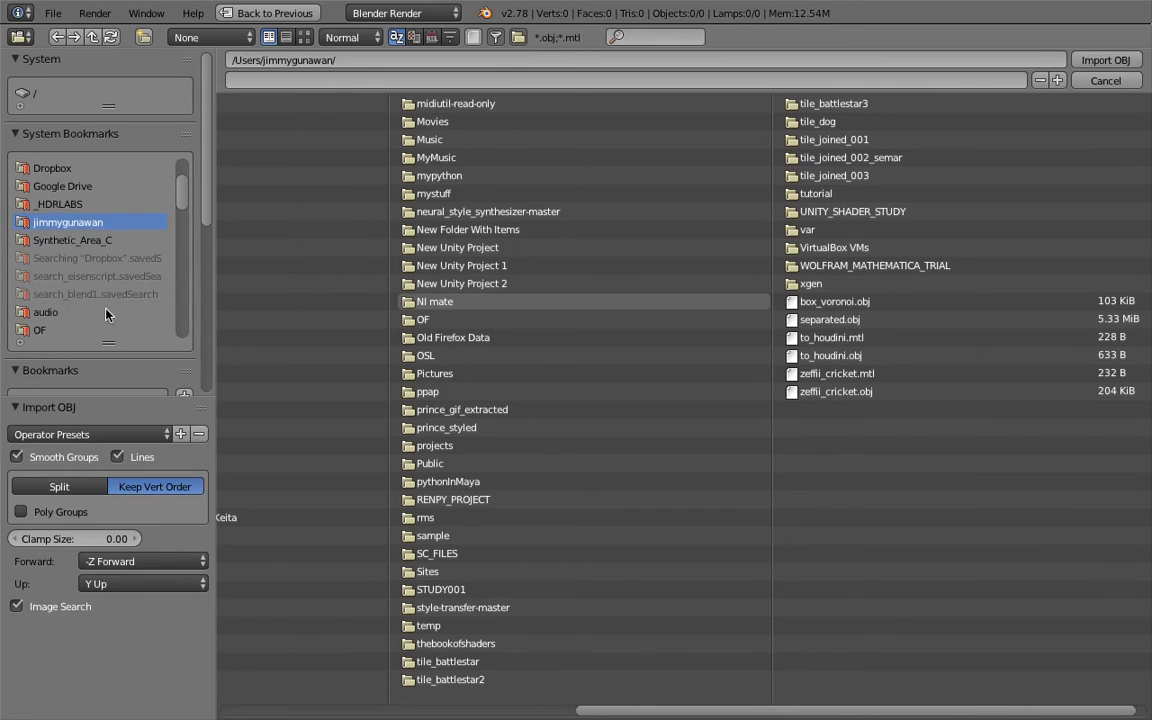
left_click(100, 312)
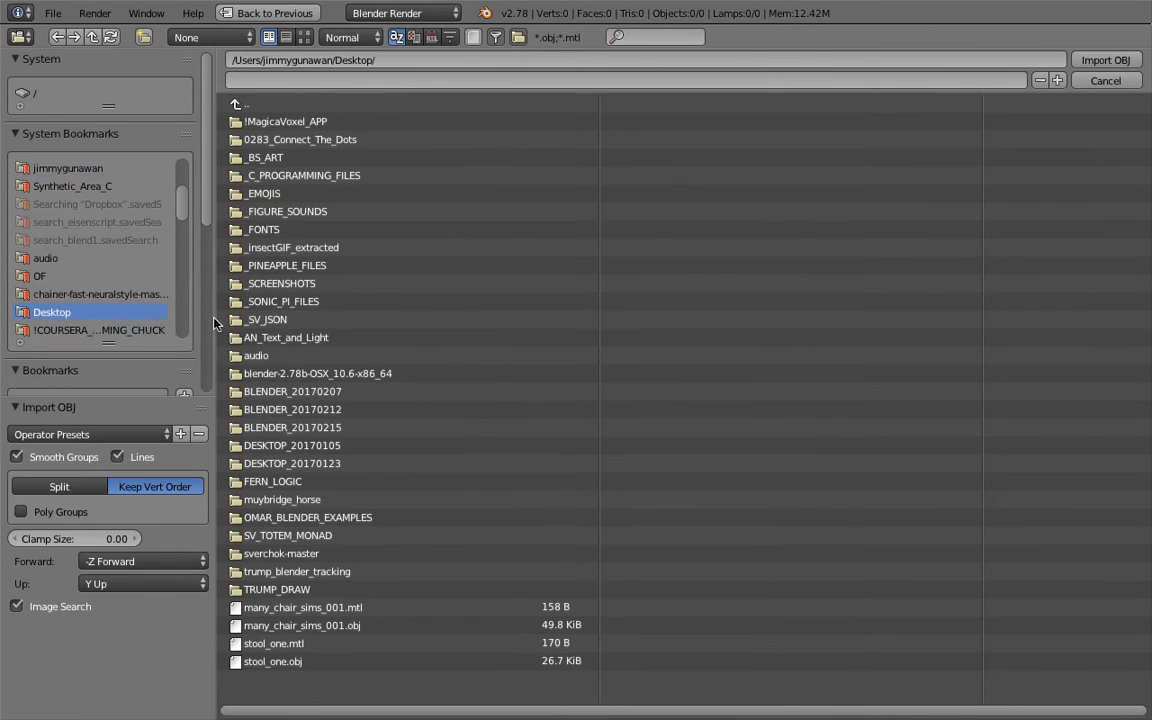
left_click(318, 661)
left_click(1094, 62)
- Make the normals of the stool's entire mesh consistent in Edit Mode and return to Object Mode
scroll(619, 306, "up", 9)
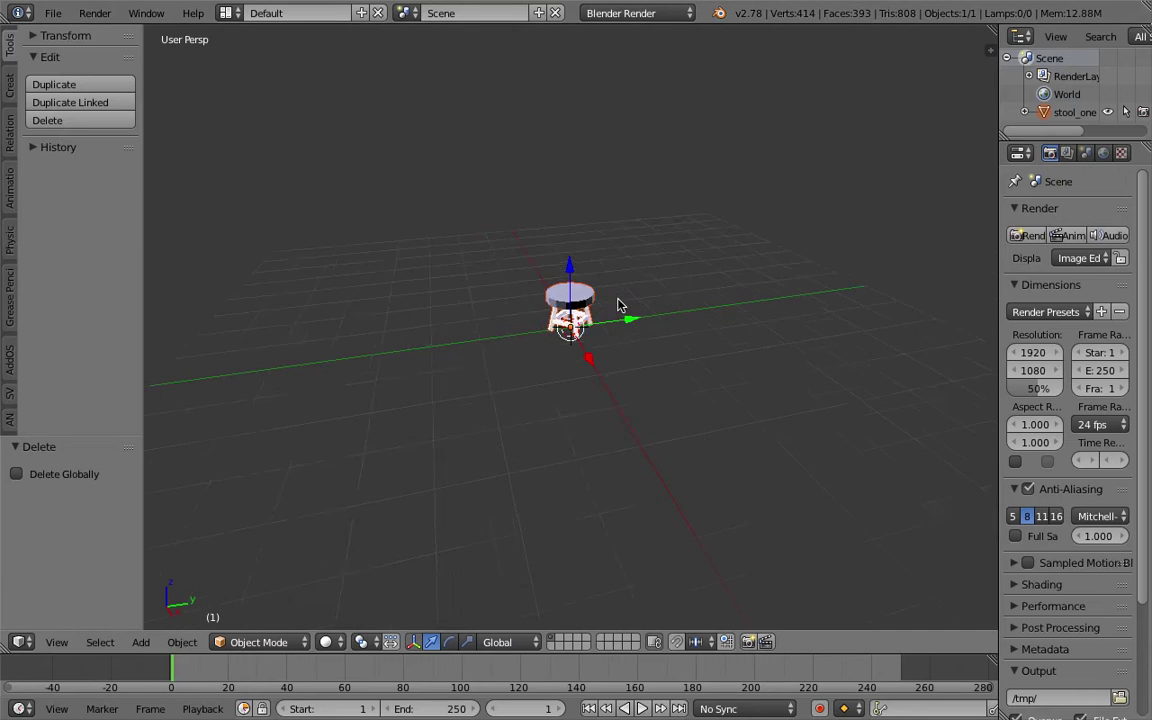
middle_click_drag(615, 303, 598, 336)
scroll(614, 294, "up", 4)
scroll(612, 310, "down", 4)
key("Tab")
left_click(690, 310)
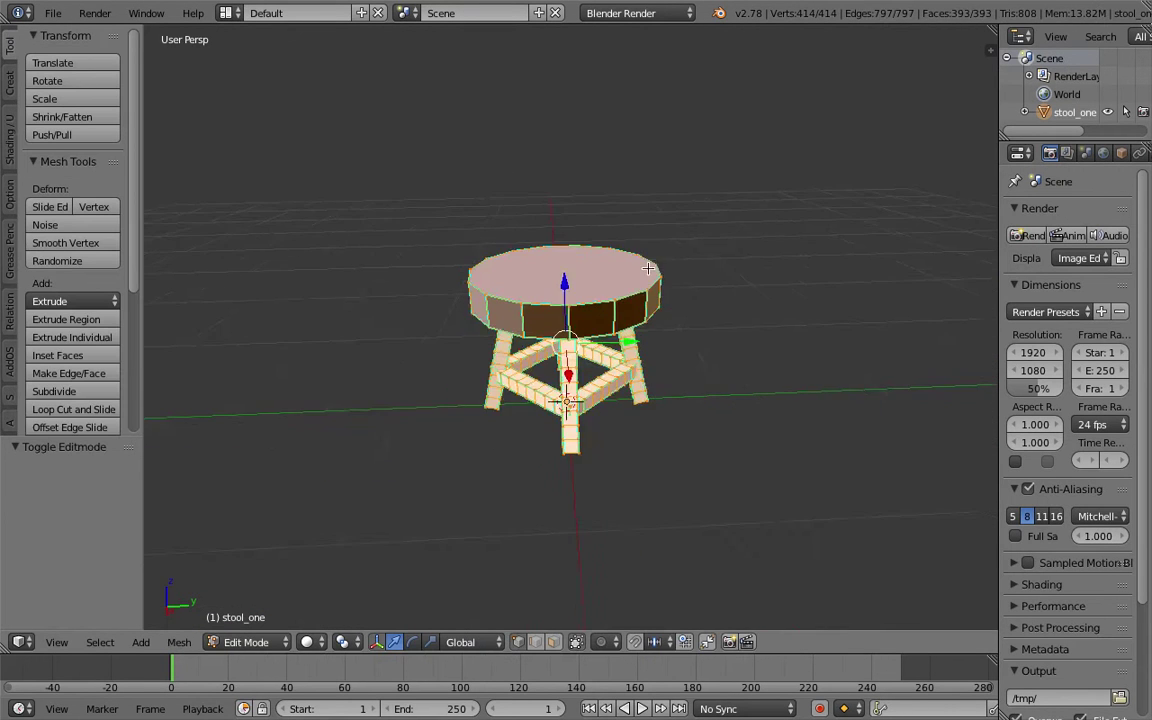
scroll(630, 273, "up", 3)
key("a")
key("a")
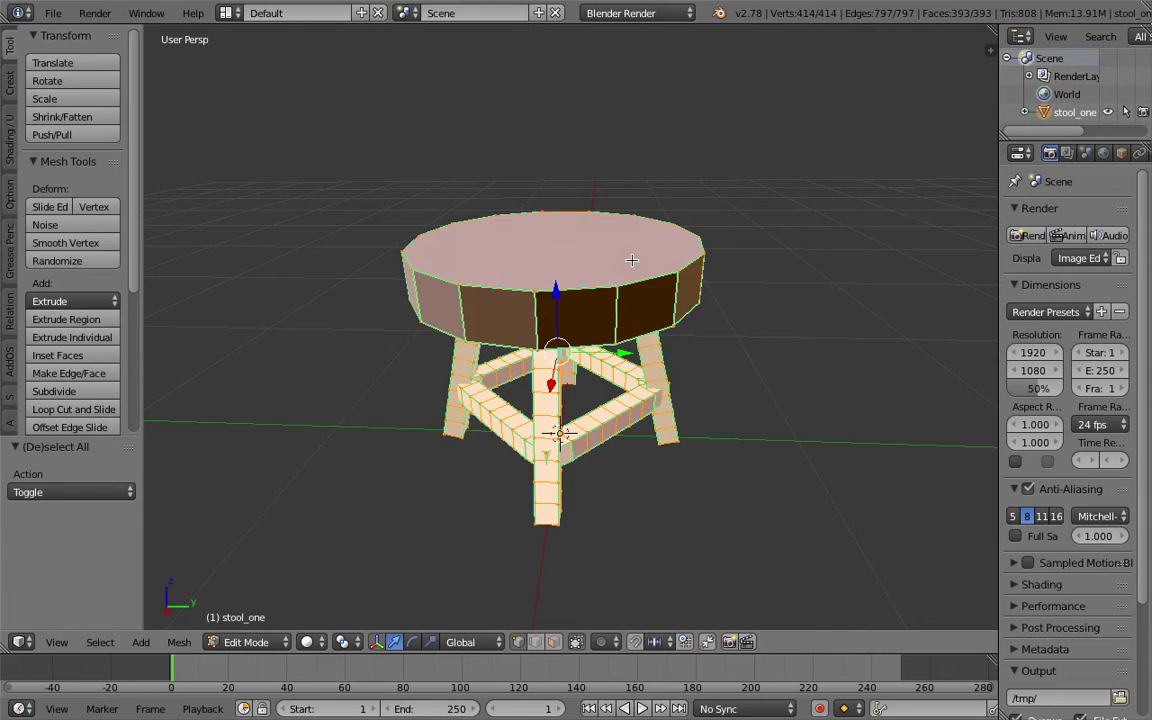
key("a")
key("a")
key("space")
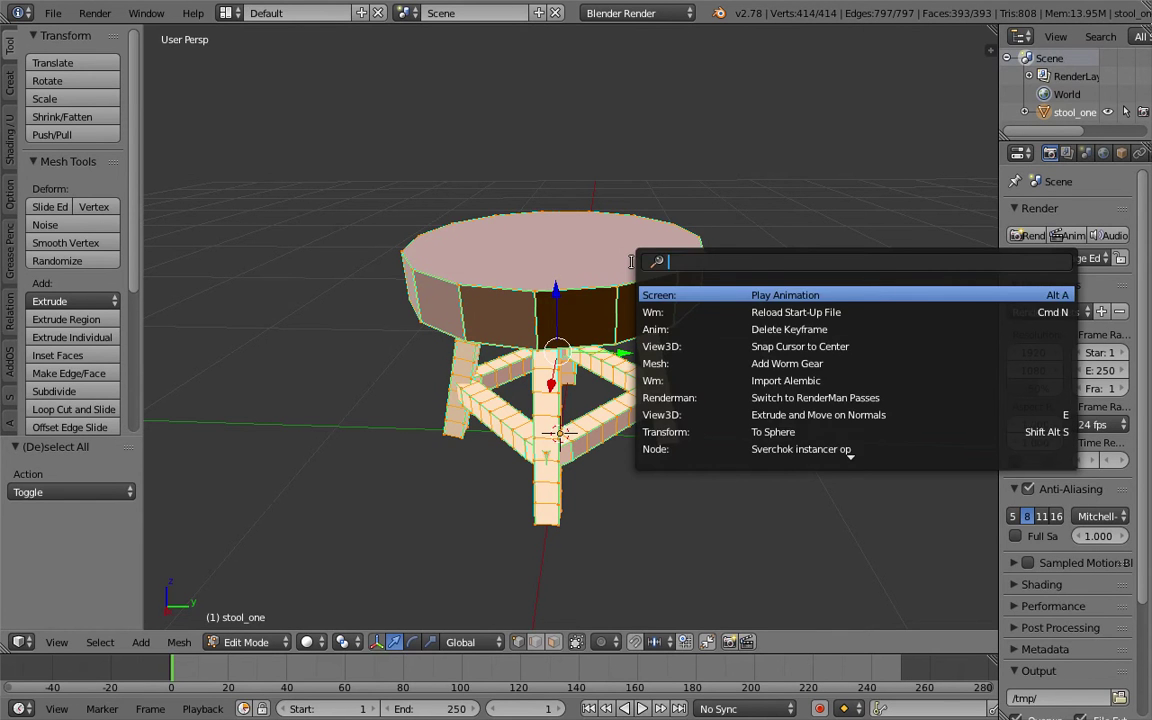
type("normal")
left_click(706, 310)
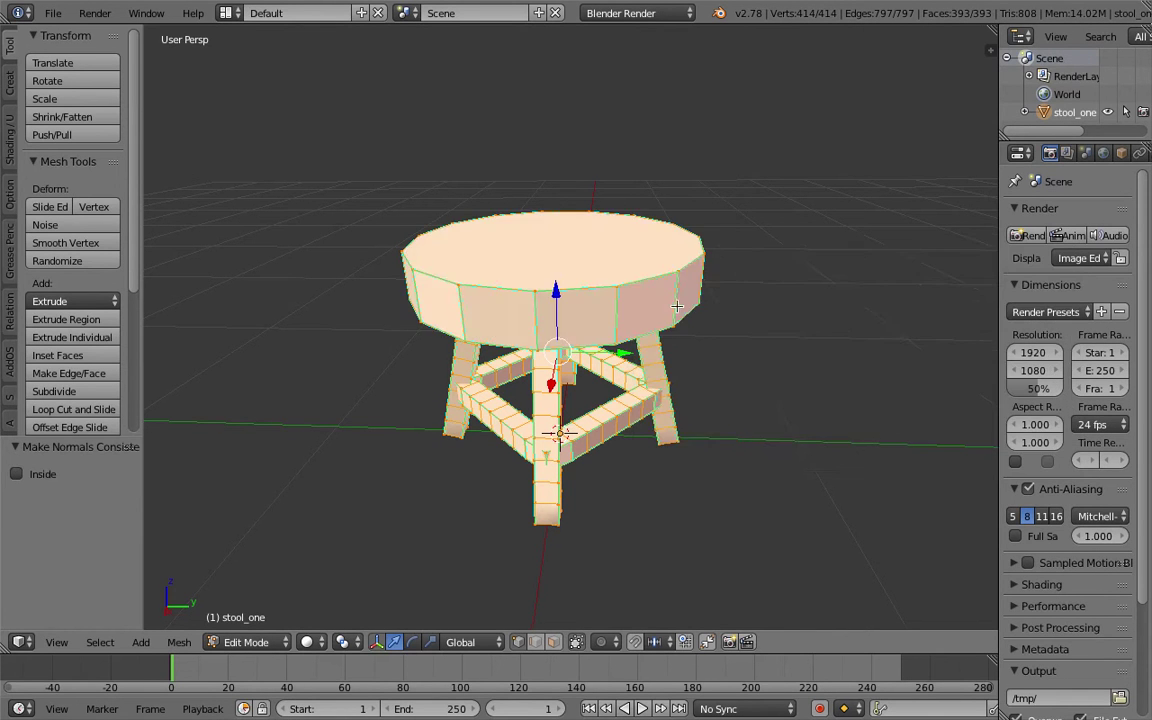
key("Tab")
left_click(570, 287)
middle_click_drag(570, 287, 515, 345)
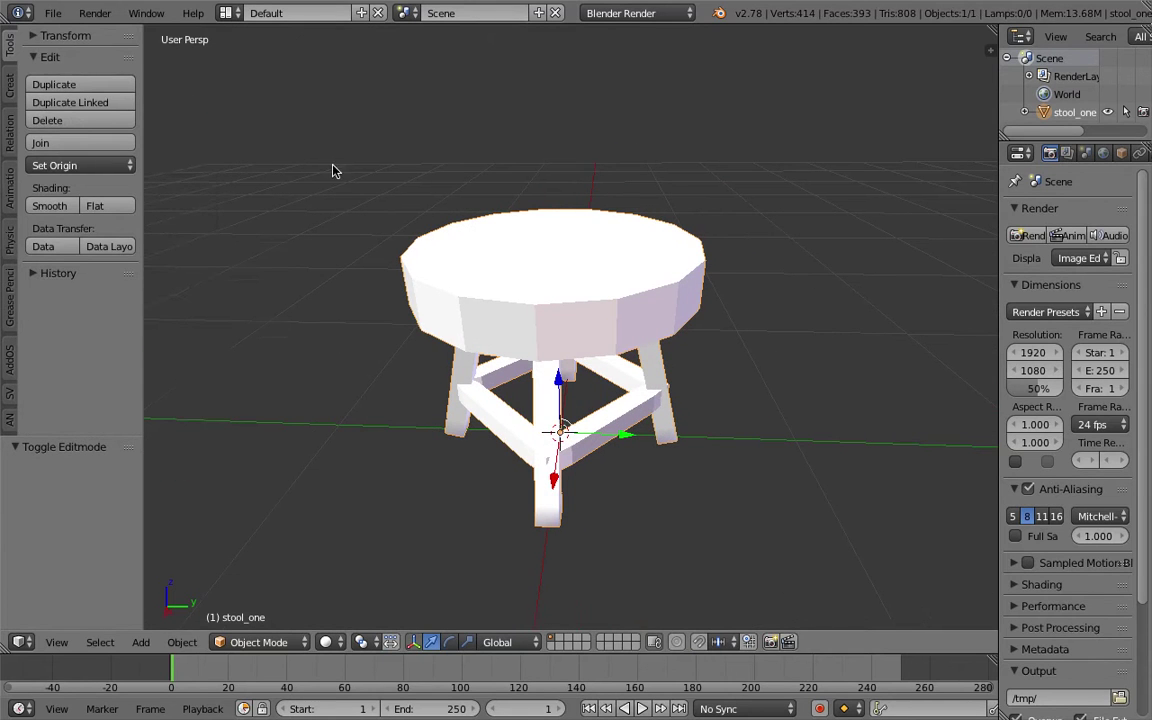
- Save the scene on the Desktop as procedural_simulation_basic_002.blend
left_click(55, 14)
left_click(100, 151)
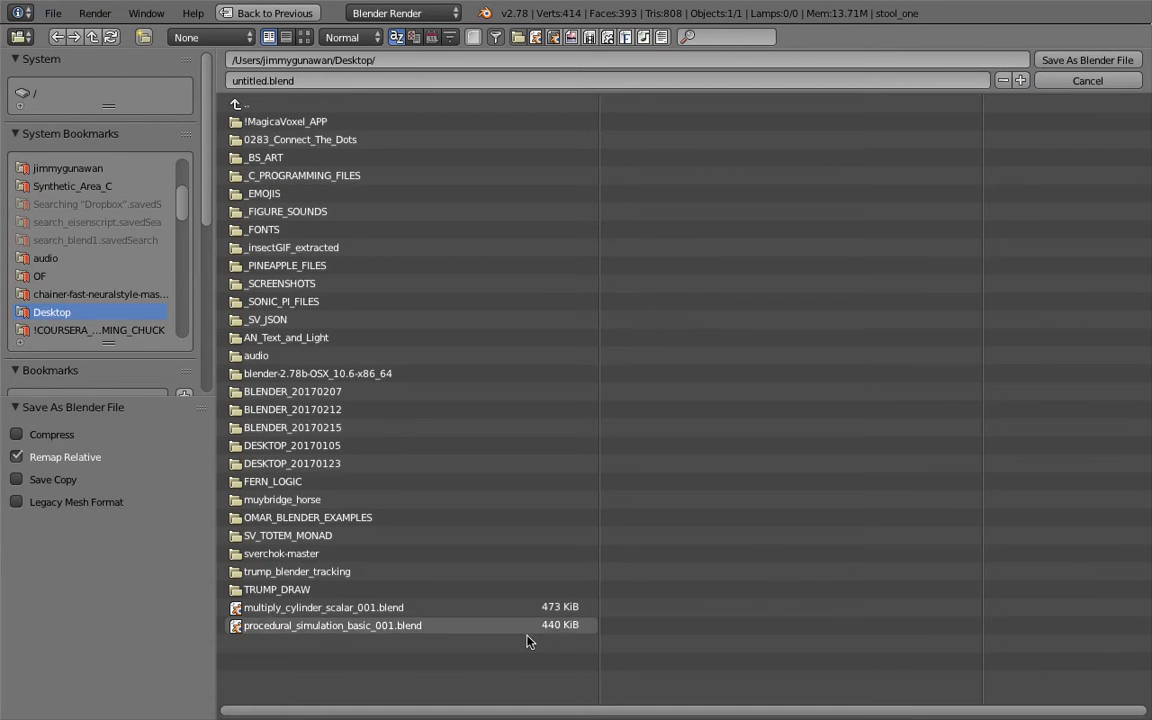
left_click(313, 626)
left_click(1022, 80)
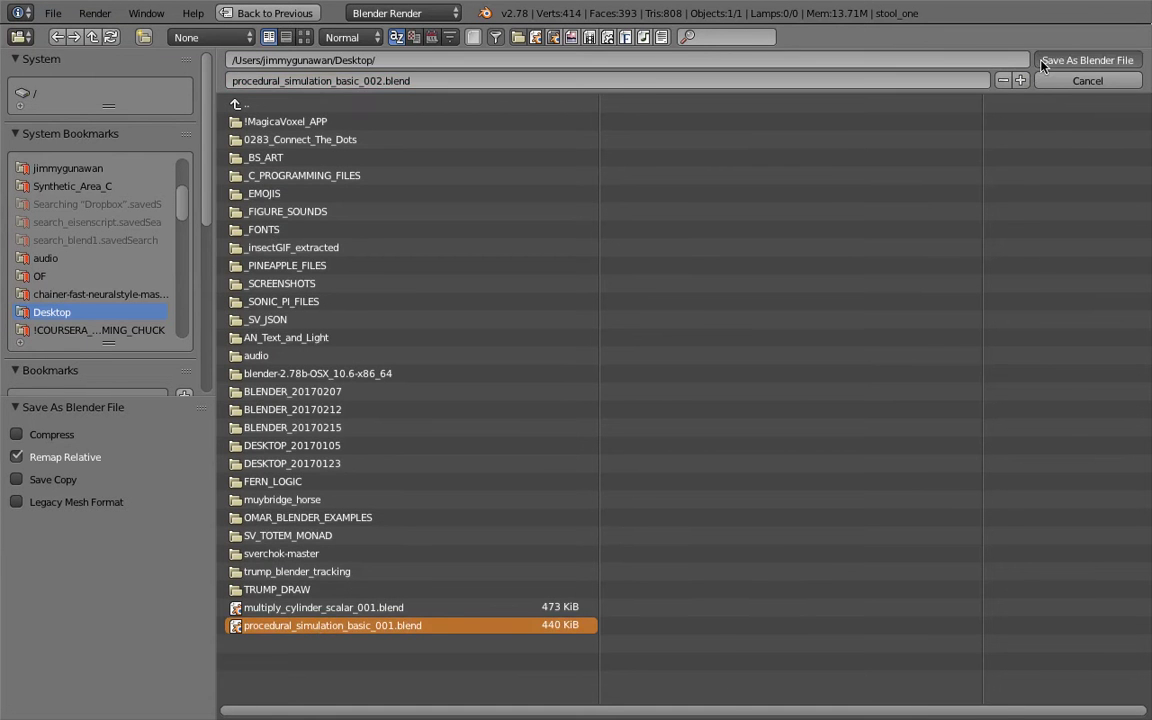
left_click(1045, 62)
- Test-rotate the stool freely to check its pivot point, and cancel the rotation
scroll(611, 301, "down", 5)
mouse_move(611, 303)
middle_mouse_down()
mouse_move(617, 327)
mouse_move(570, 282)
mouse_move(526, 282)
mouse_move(605, 303)
middle_mouse_up()
key("r")
key("r")
right_click(638, 354)
scroll(618, 328, "up", 2)
- Set the stool's origin to its geometry and test the pivot with a cancelled free rotation
key("space")
type("set ori")
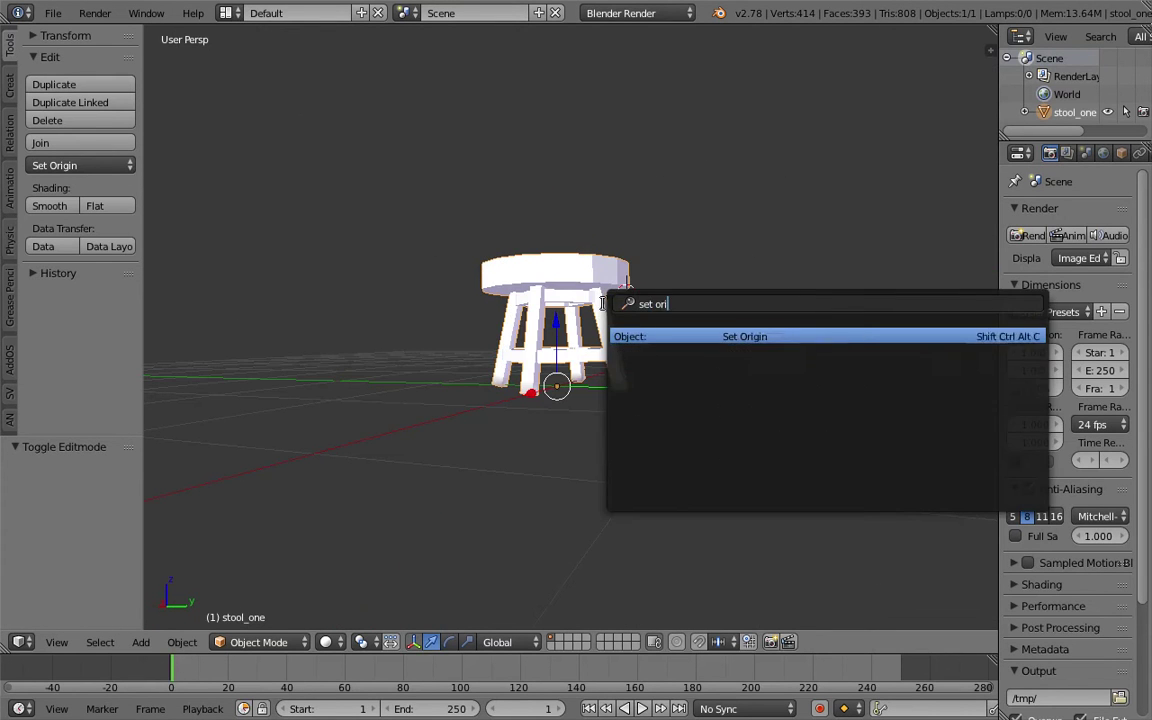
key("Return")
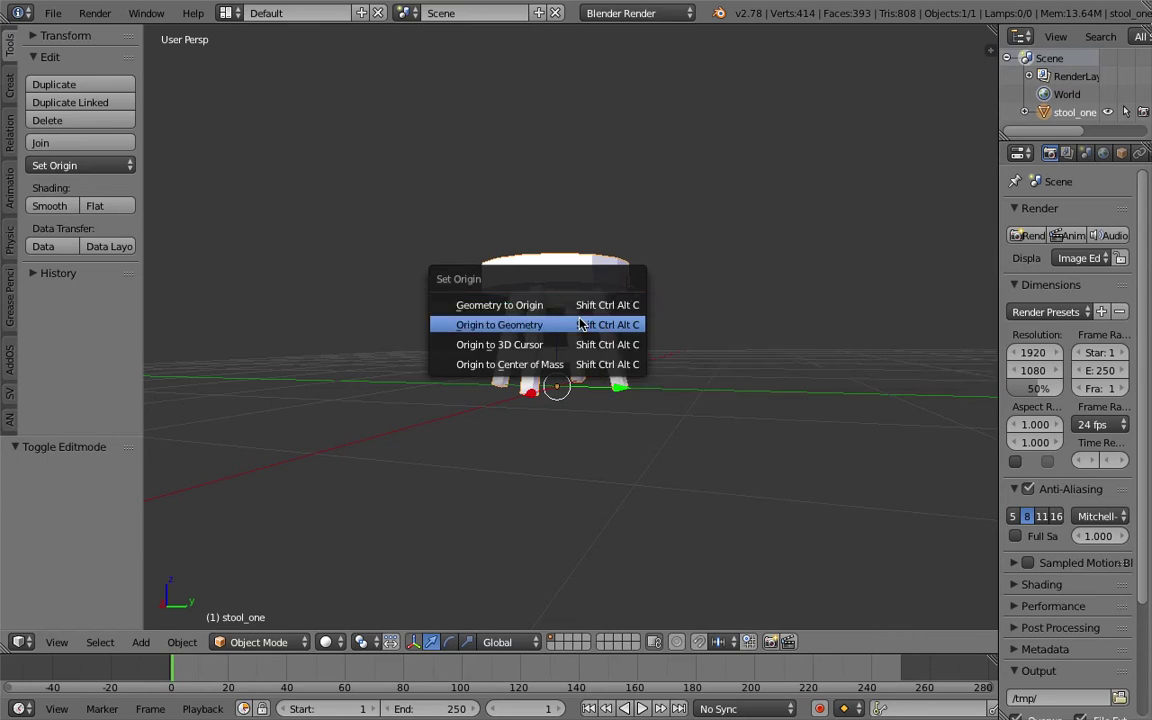
left_click(590, 325)
middle_click_drag(590, 326, 602, 340)
key("r")
key("r")
right_click(632, 427)
middle_click_drag(634, 422, 674, 360)
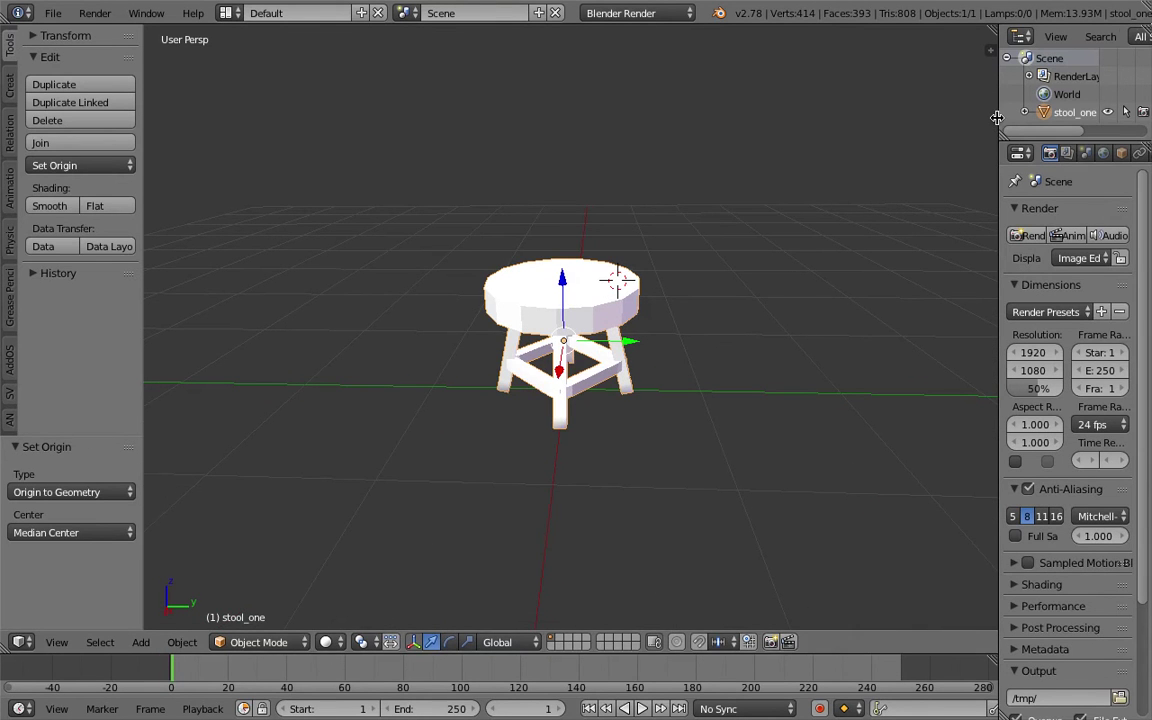
- Switch to the Compositing screen layout and create a new Animation Nodes tree in the node editor
left_click_drag(998, 117, 915, 119)
scroll(551, 226, "down", 2)
middle_click_drag(551, 232, 558, 309)
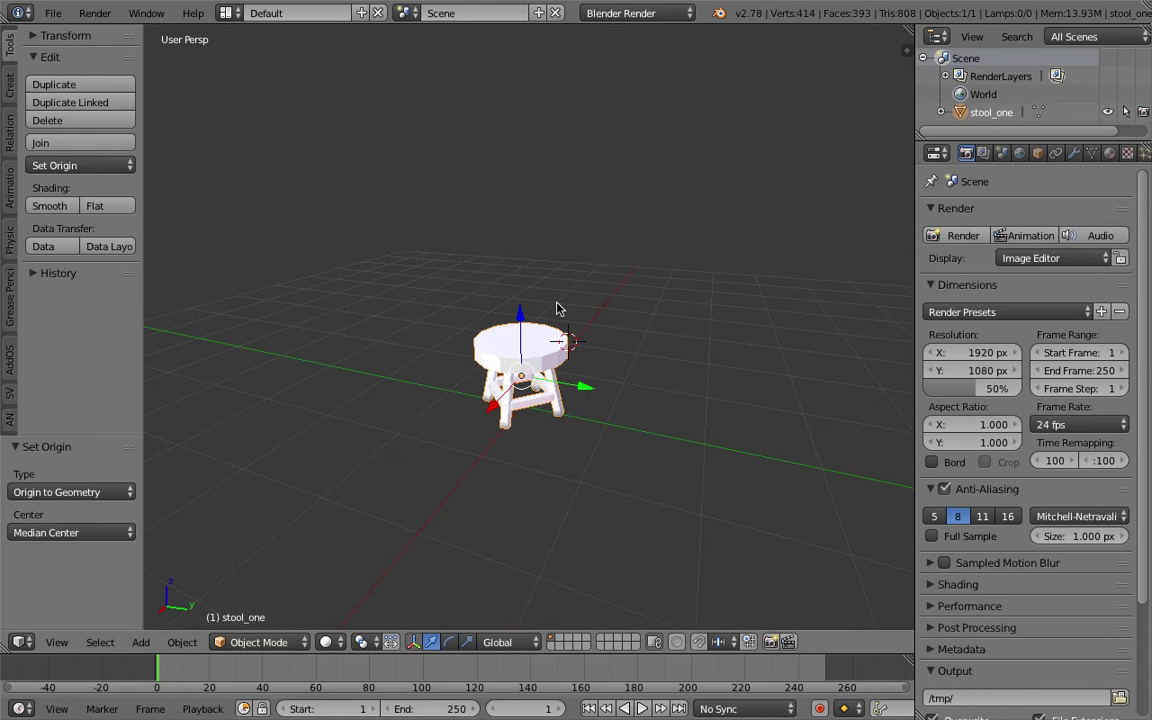
left_click(226, 13)
left_click(229, 74)
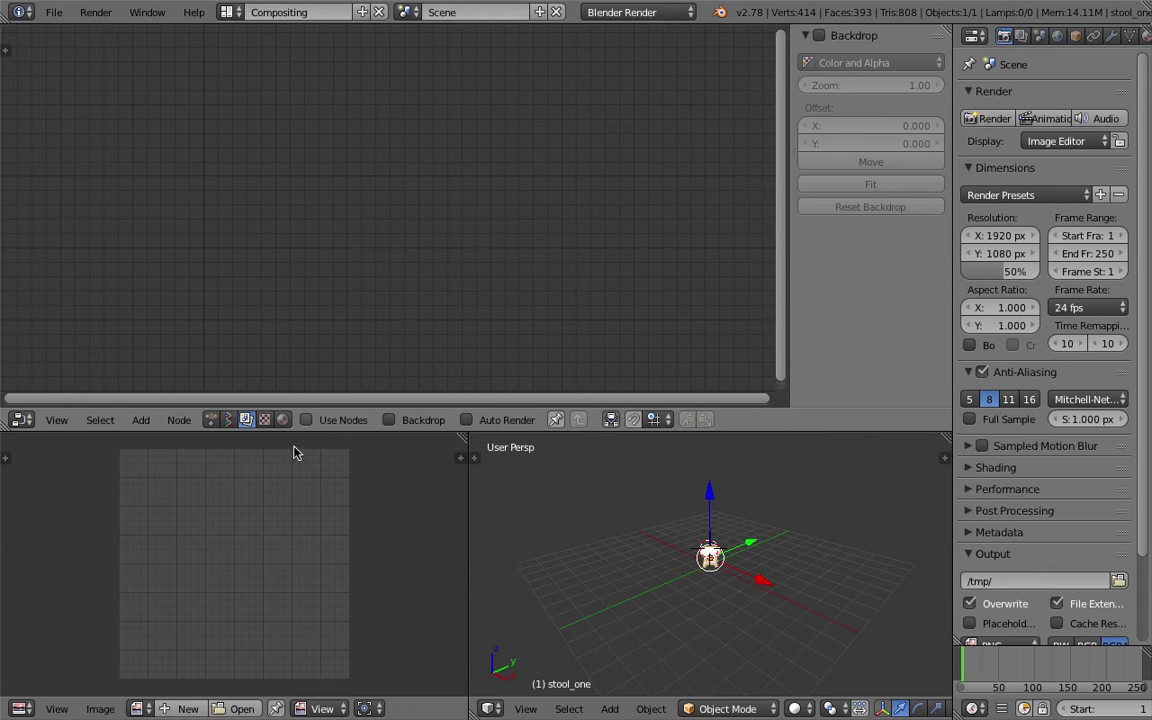
left_click(211, 420)
left_click(340, 420)
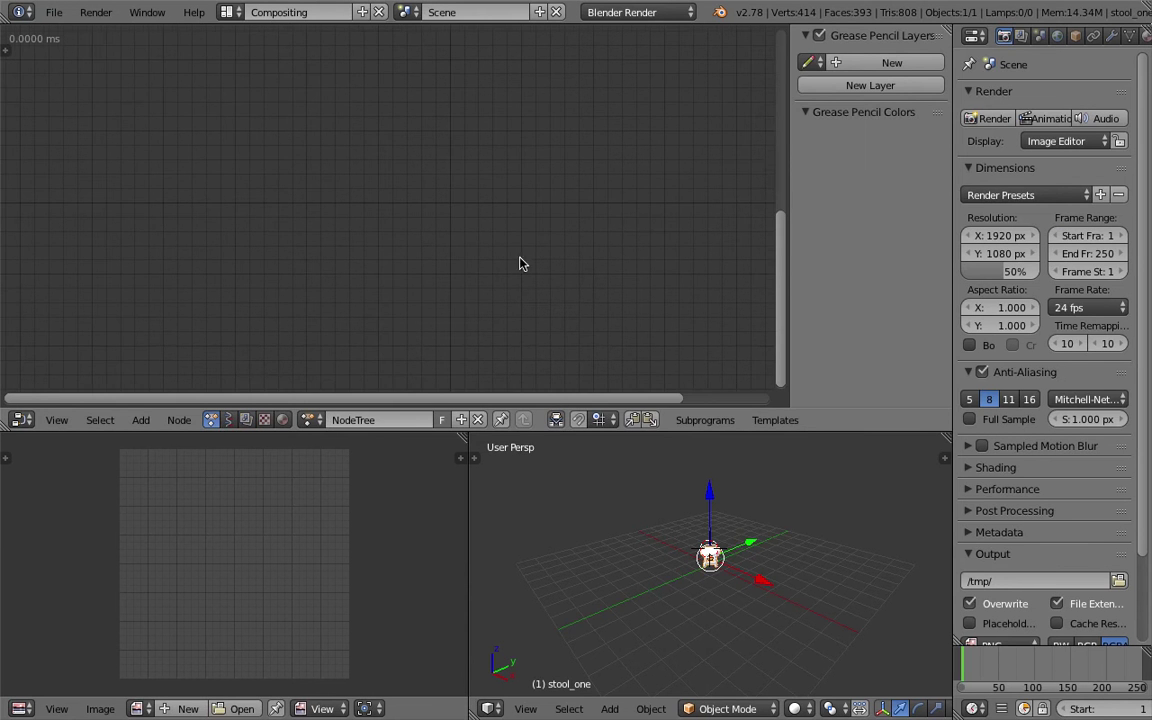
- Hide the node editor's sidebar and expand the 3D view over the image editor
left_click_drag(787, 166, 980, 172)
scroll(718, 562, "up", 2)
middle_click_drag(717, 620, 743, 570)
scroll(743, 570, "up", 2)
left_click_drag(464, 437, 215, 468)
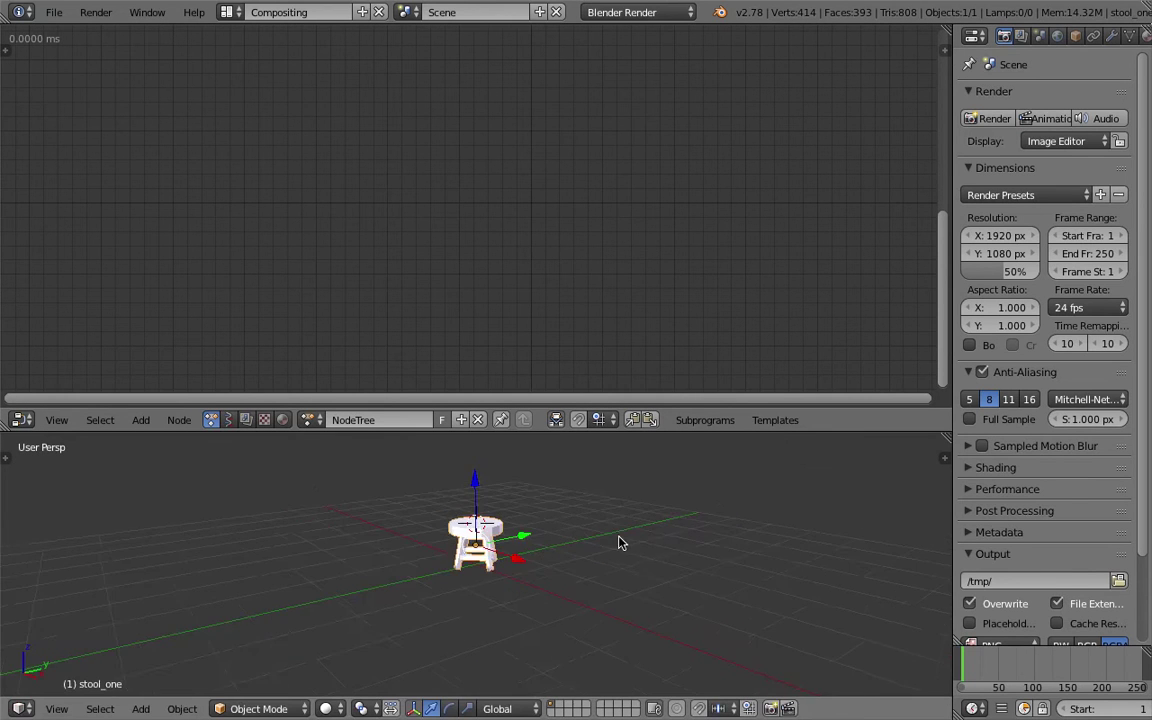
- Add a cube at the stool and scale it up uniformly until it extends well beyond the grid
middle_click_drag(620, 543, 598, 550)
key("shift+a")
mouse_move(530, 441)
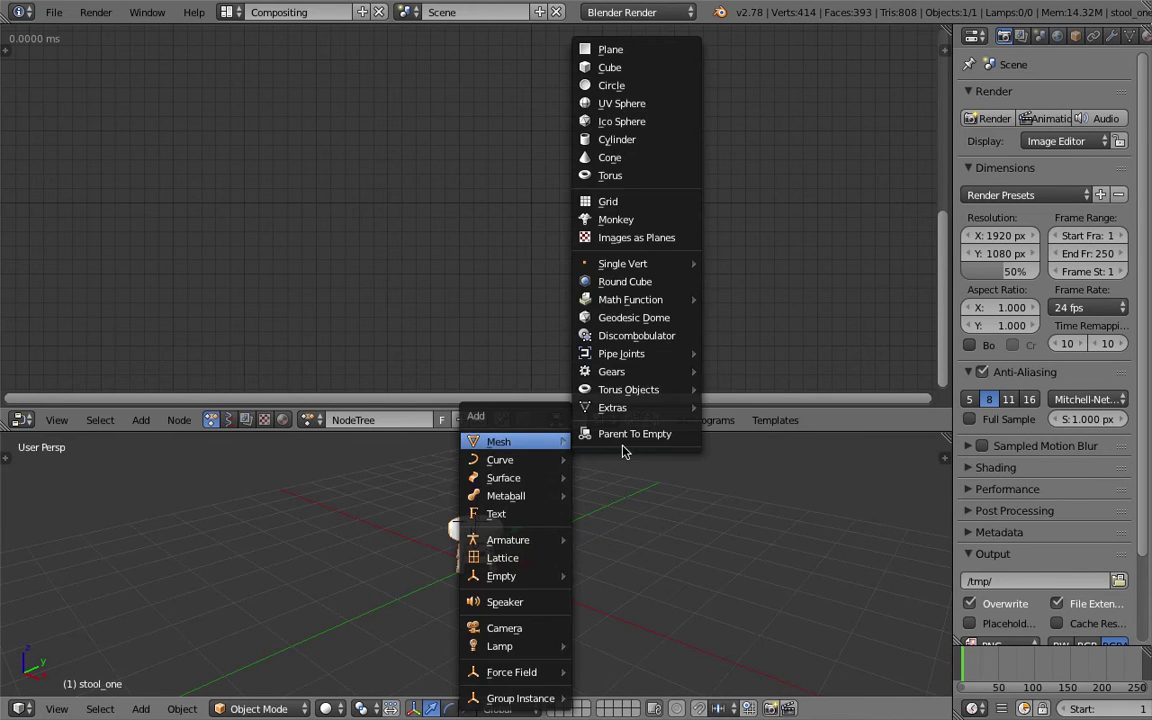
left_click(652, 70)
key("s")
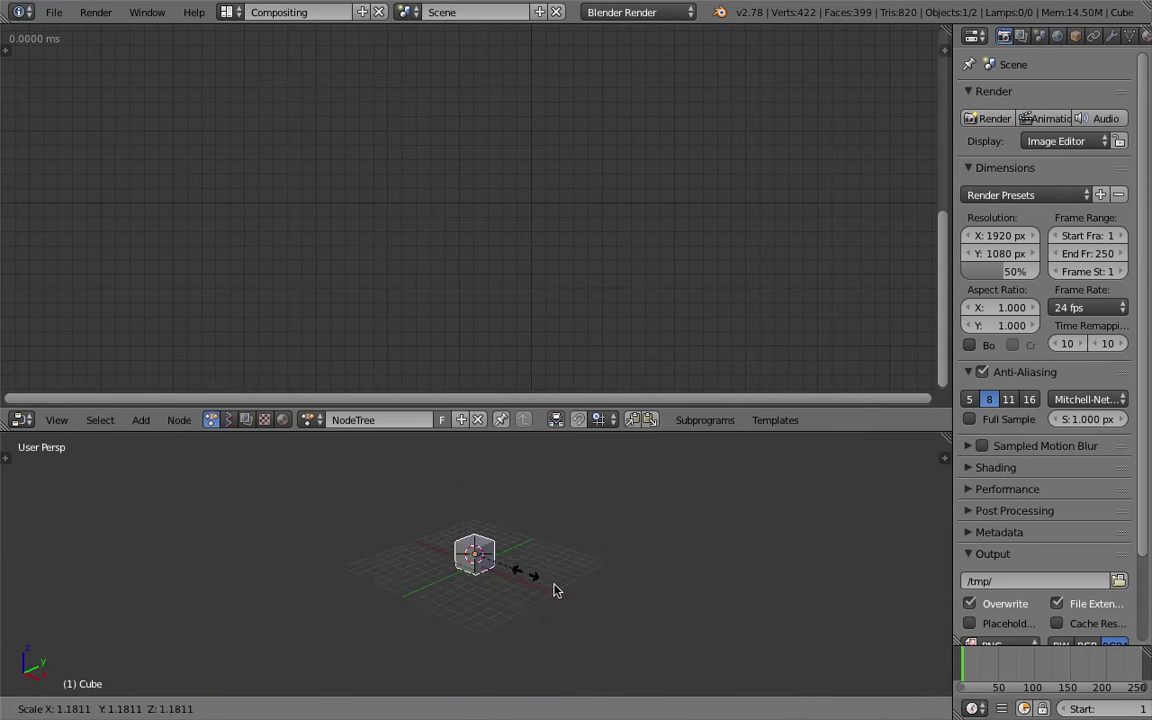
left_click(787, 621)
scroll(593, 578, "up", 3)
- Flatten the cube along Z to about 0.09 of its height and lower it beneath the stool as a floor
key("s")
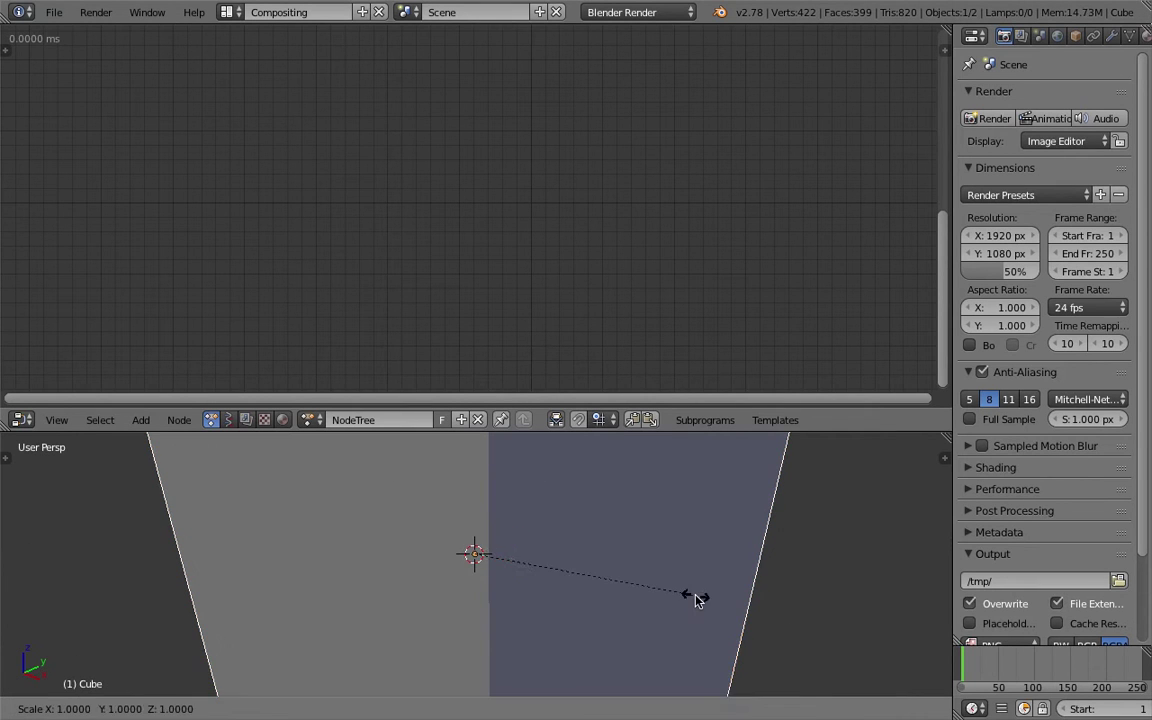
key("z")
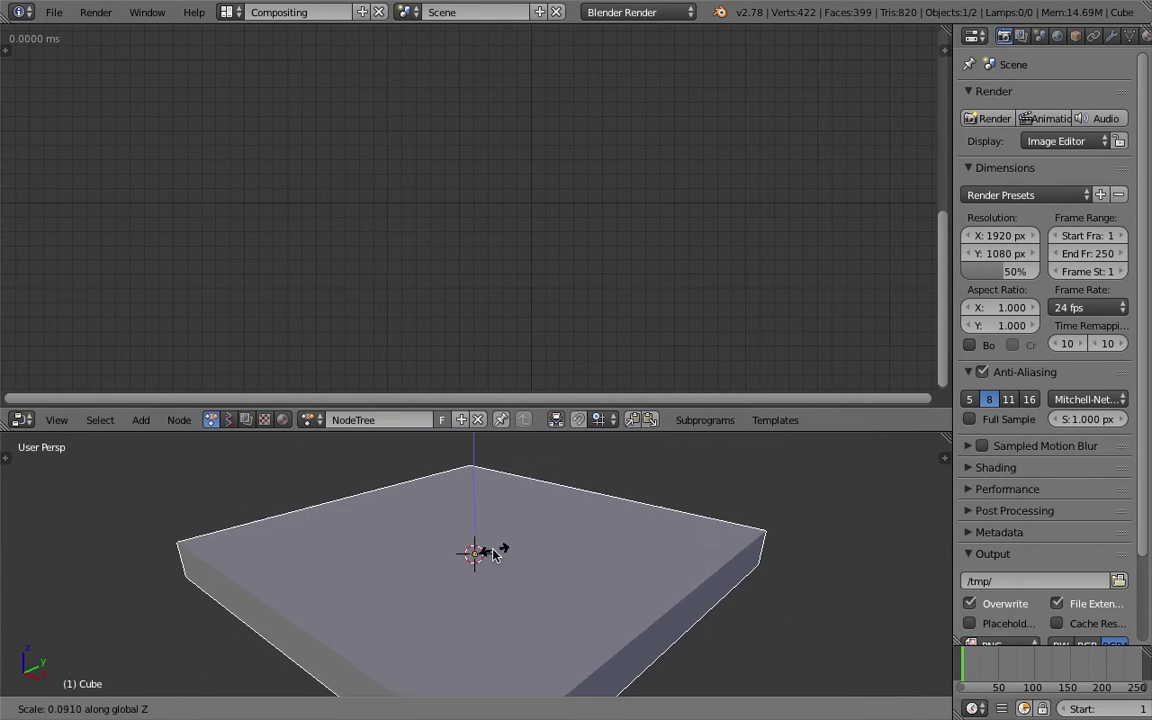
left_click(489, 556)
left_click_drag(476, 488, 475, 540)
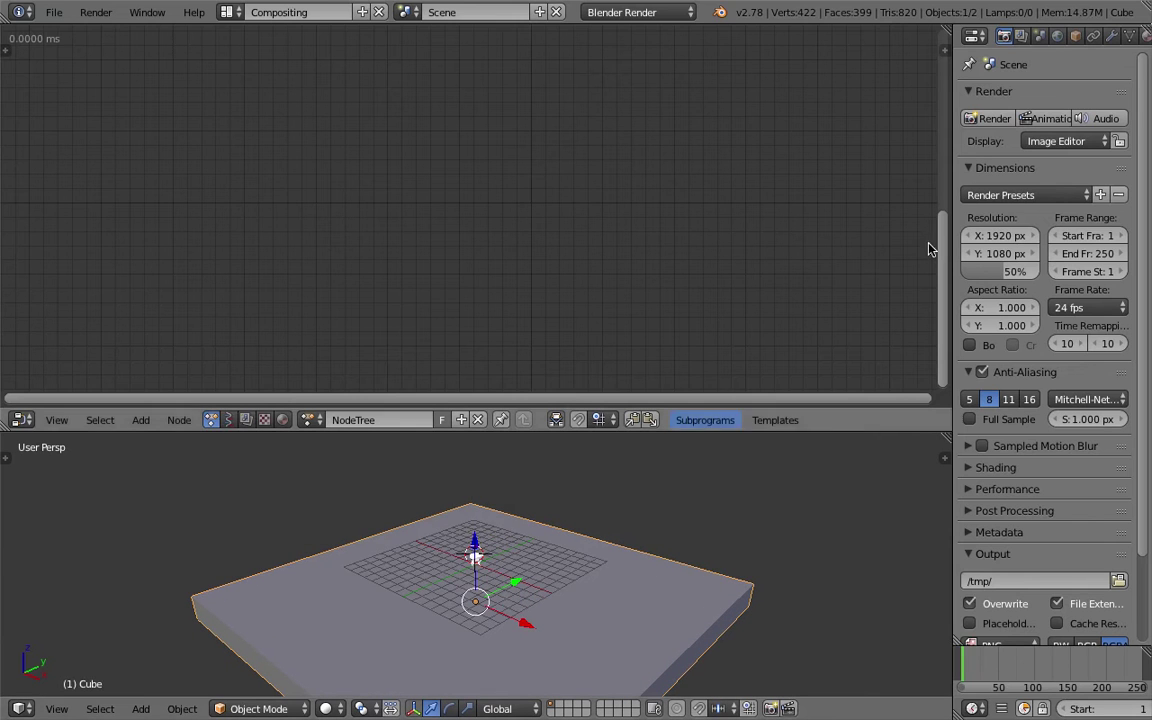
- Enable Rigid Body physics on the floor slab and set its type to Passive
scroll(1137, 22, "down", 3)
scroll(1124, 36, "down", 6)
left_click(1095, 36)
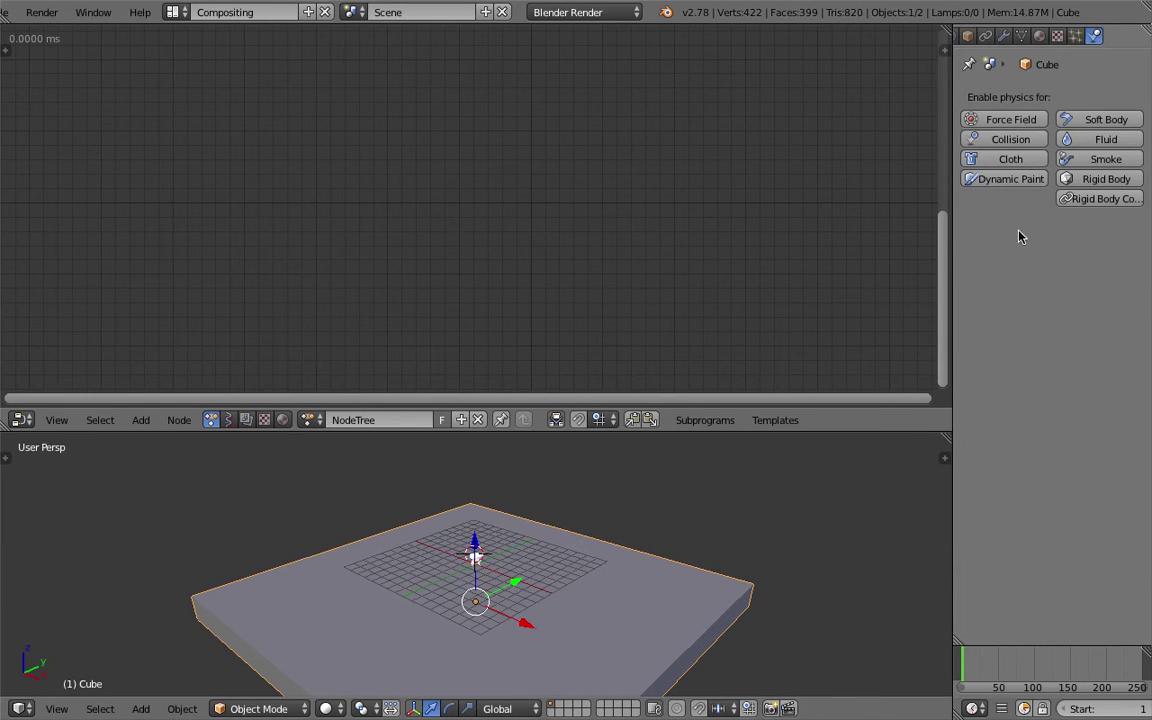
left_click(1006, 184)
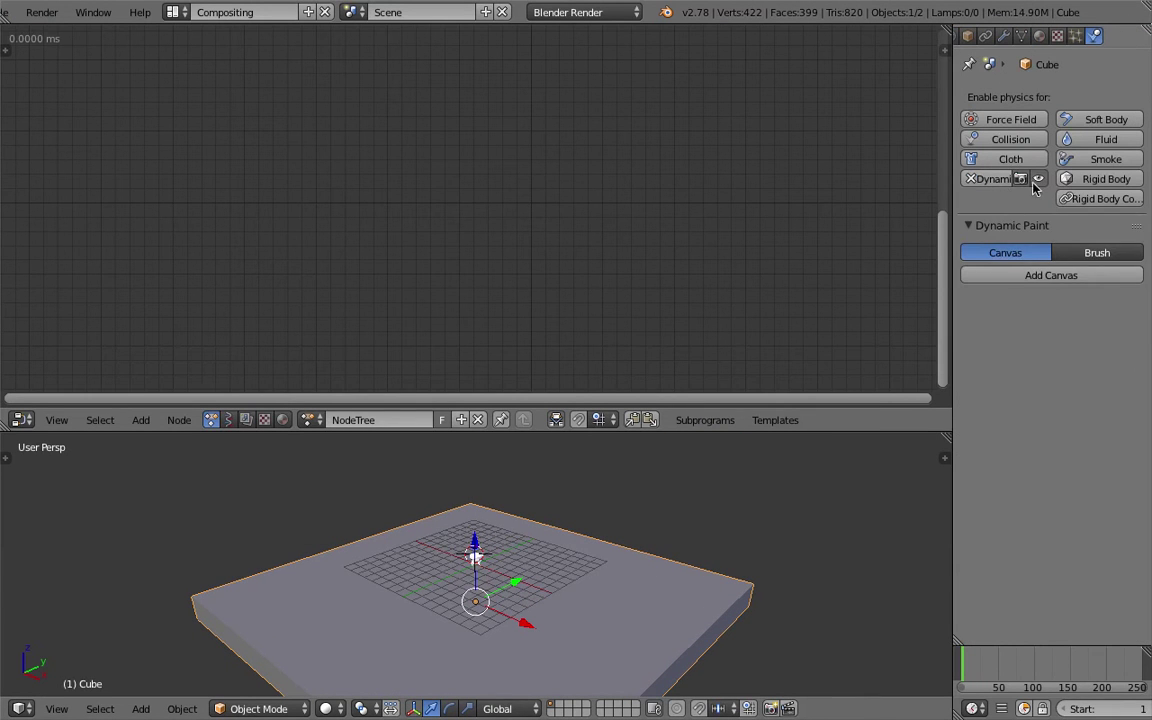
left_click(970, 179)
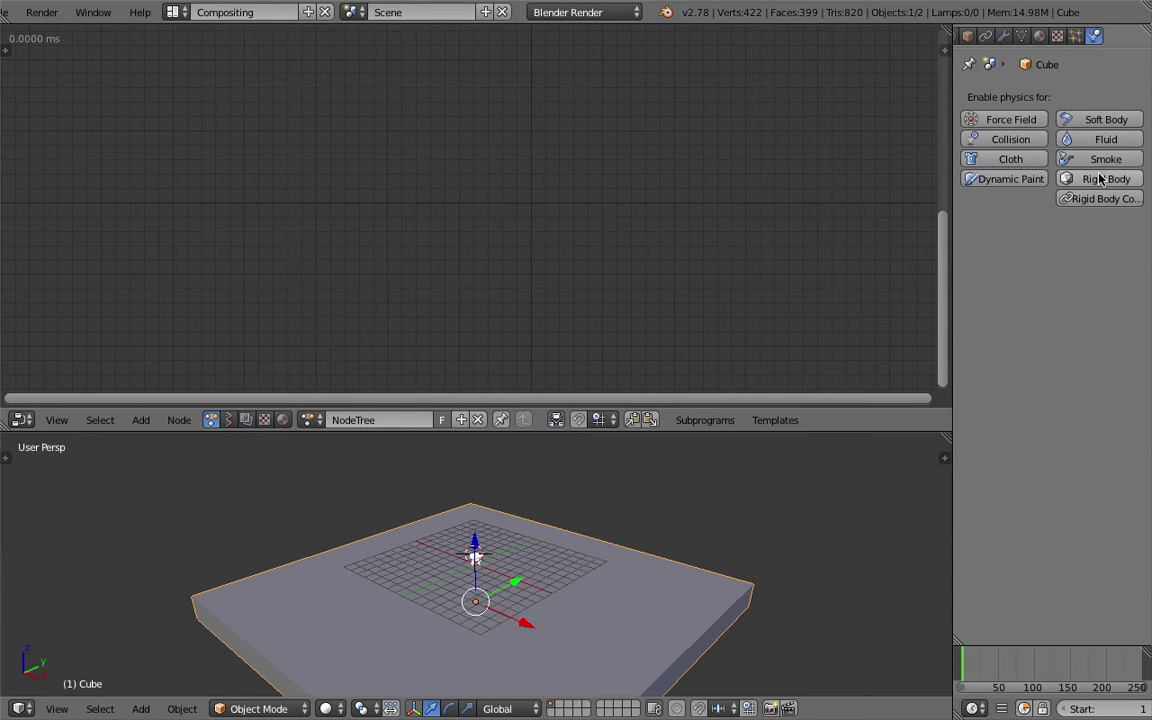
left_click(1064, 180)
left_click(1062, 255)
left_click(1057, 212)
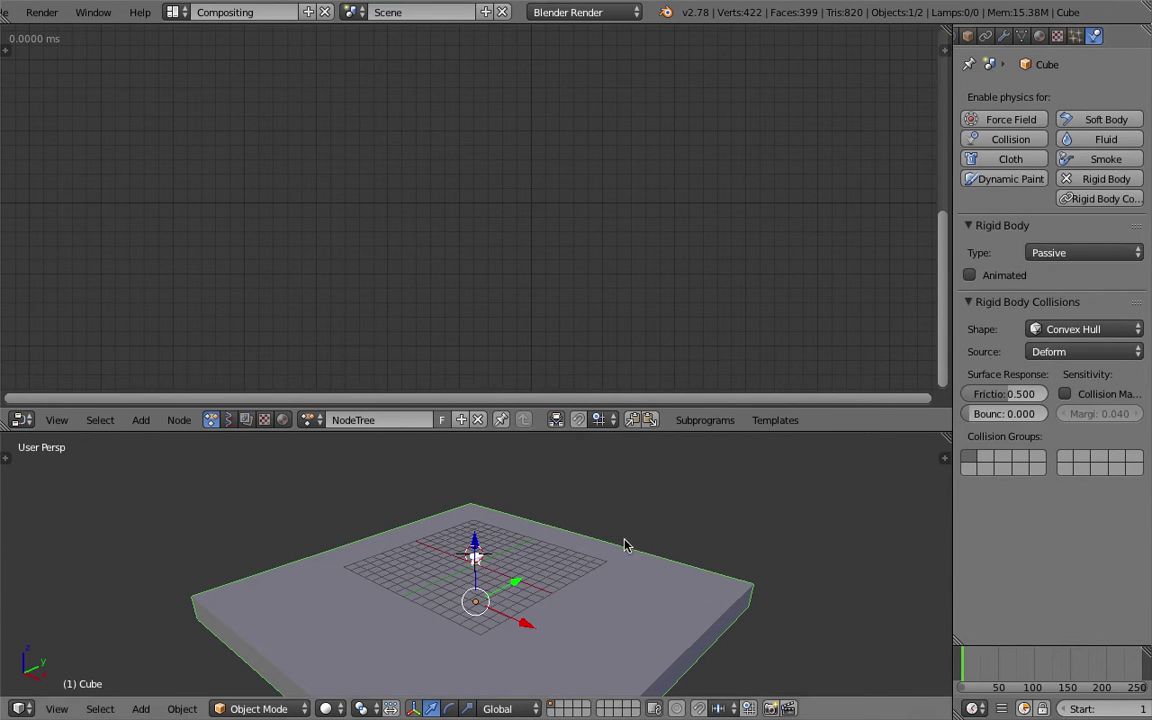
- Select the stool and enable Rigid Body physics on it as an Active body
scroll(510, 562, "up", 6)
right_click(491, 554)
scroll(511, 550, "down", 1)
middle_click_drag(511, 549, 529, 536)
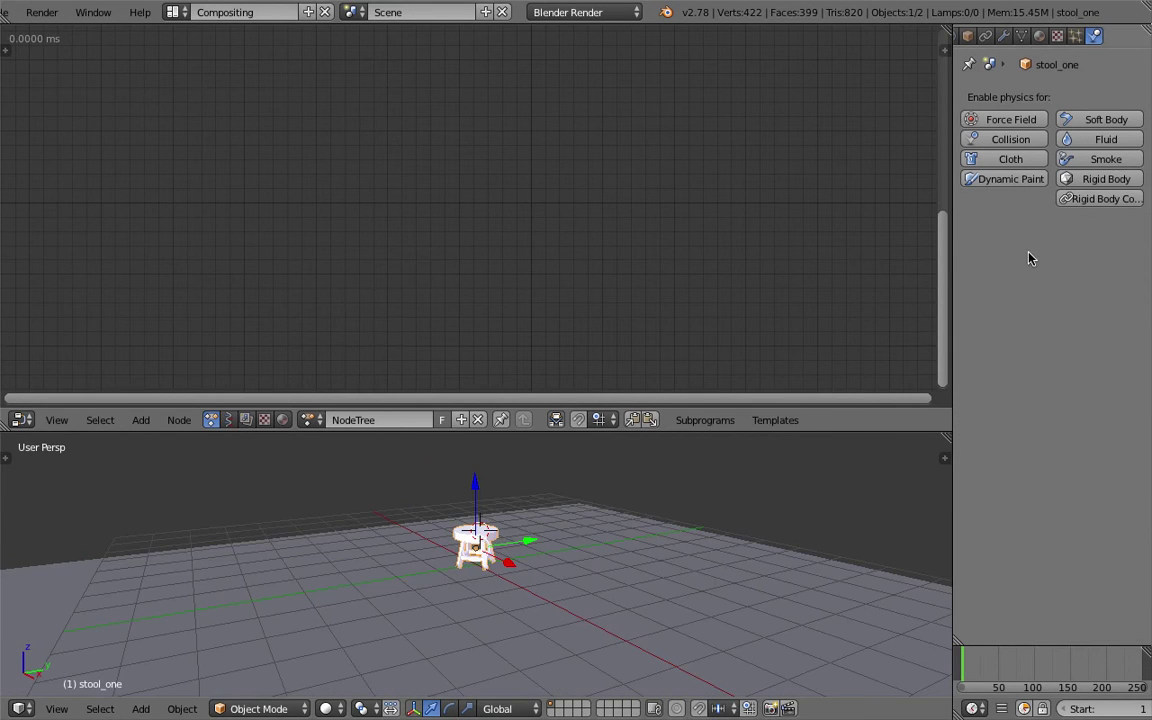
left_click(1092, 180)
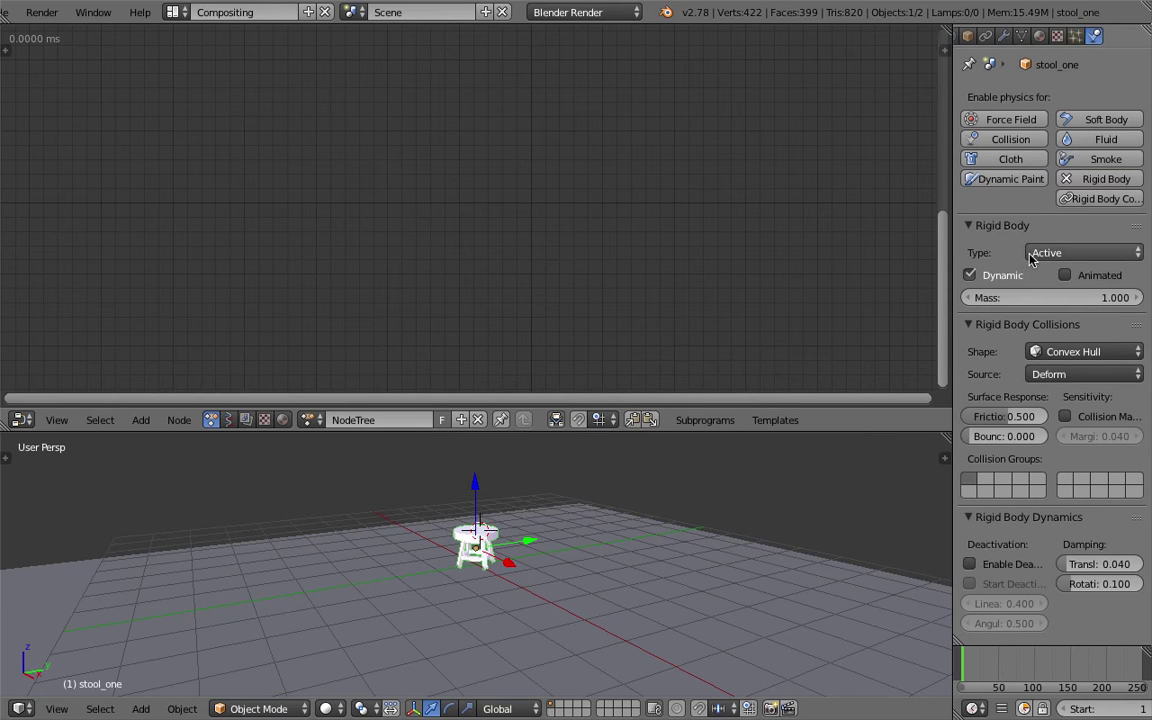
middle_click_drag(578, 508, 611, 556)
scroll(628, 551, "up", 2)
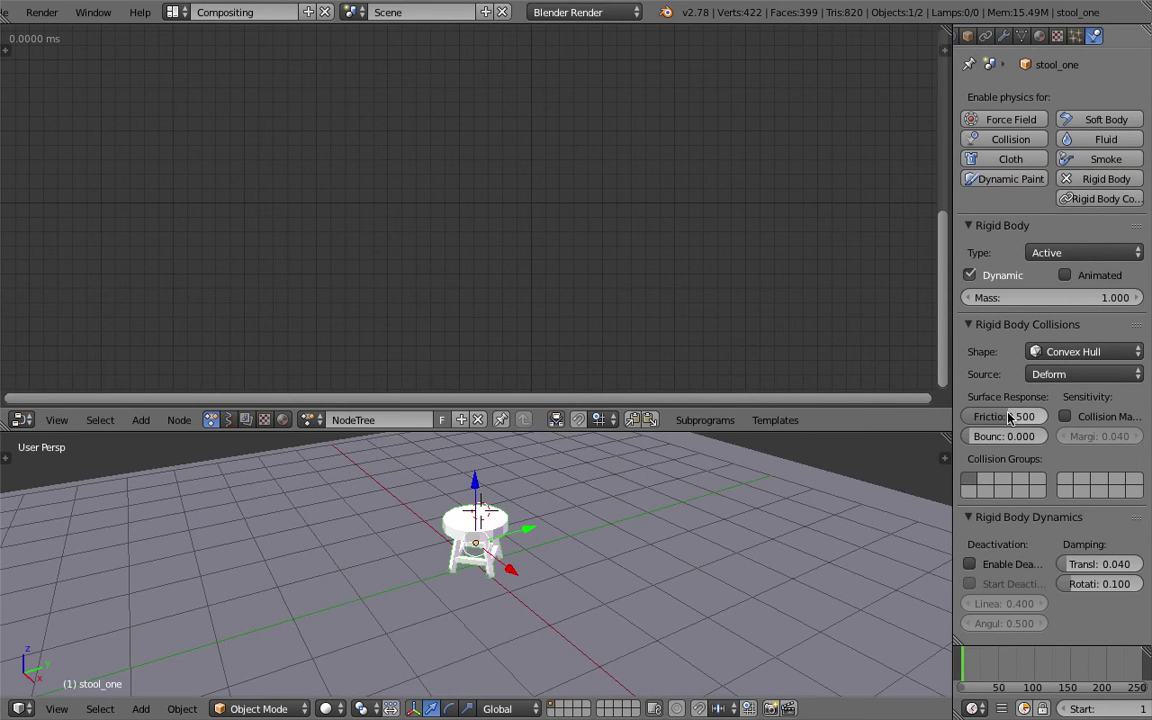
- Play the rigid body simulation to check how the stool falls onto the floor, and return to frame 1
left_click(1077, 358)
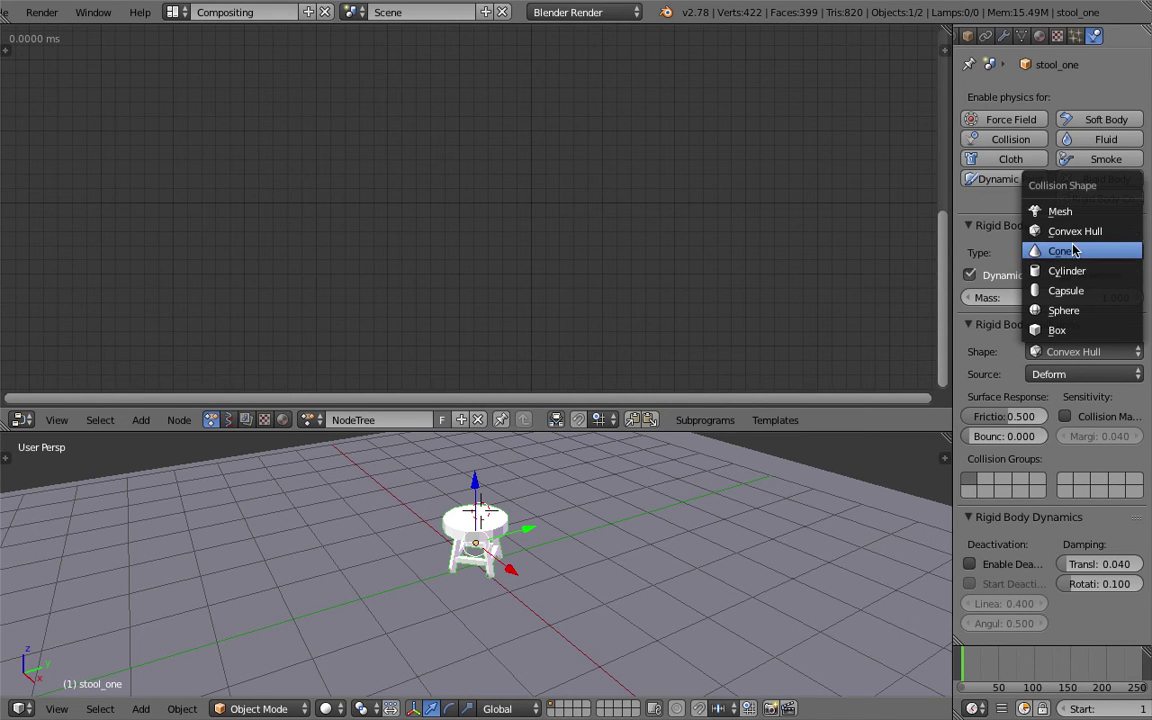
middle_click_drag(540, 553, 520, 498)
scroll(555, 519, "up", 2)
middle_click_drag(530, 548, 548, 572)
scroll(540, 576, "down", 2)
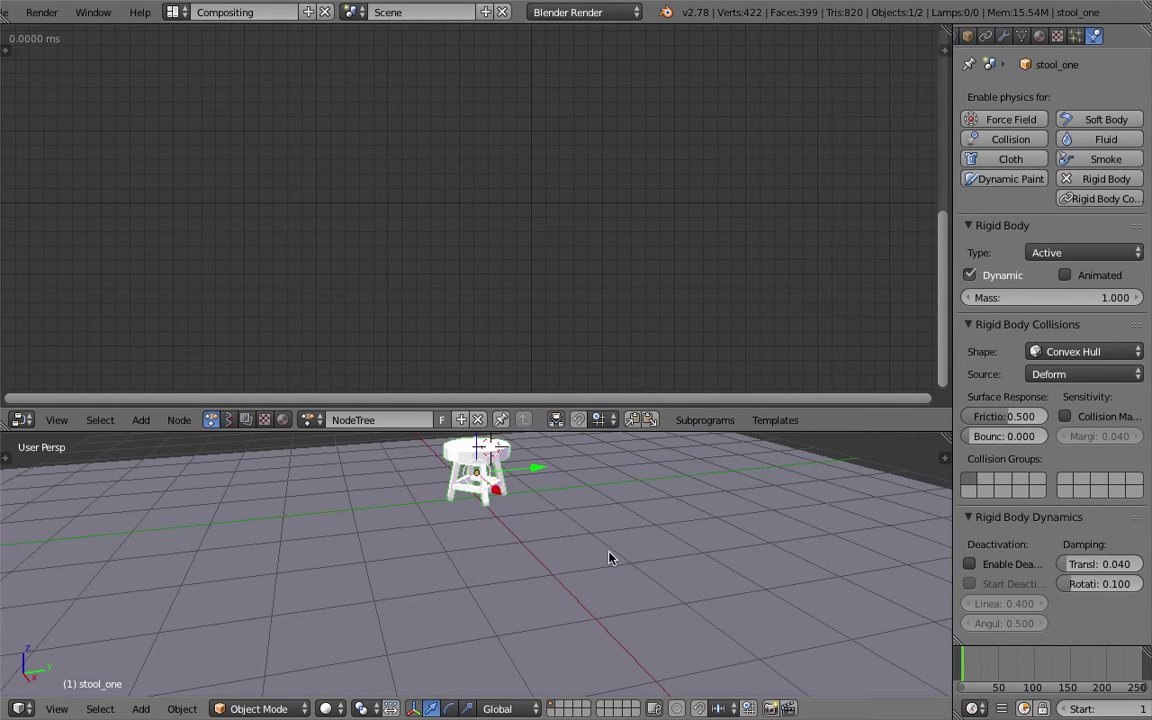
key("alt+a")
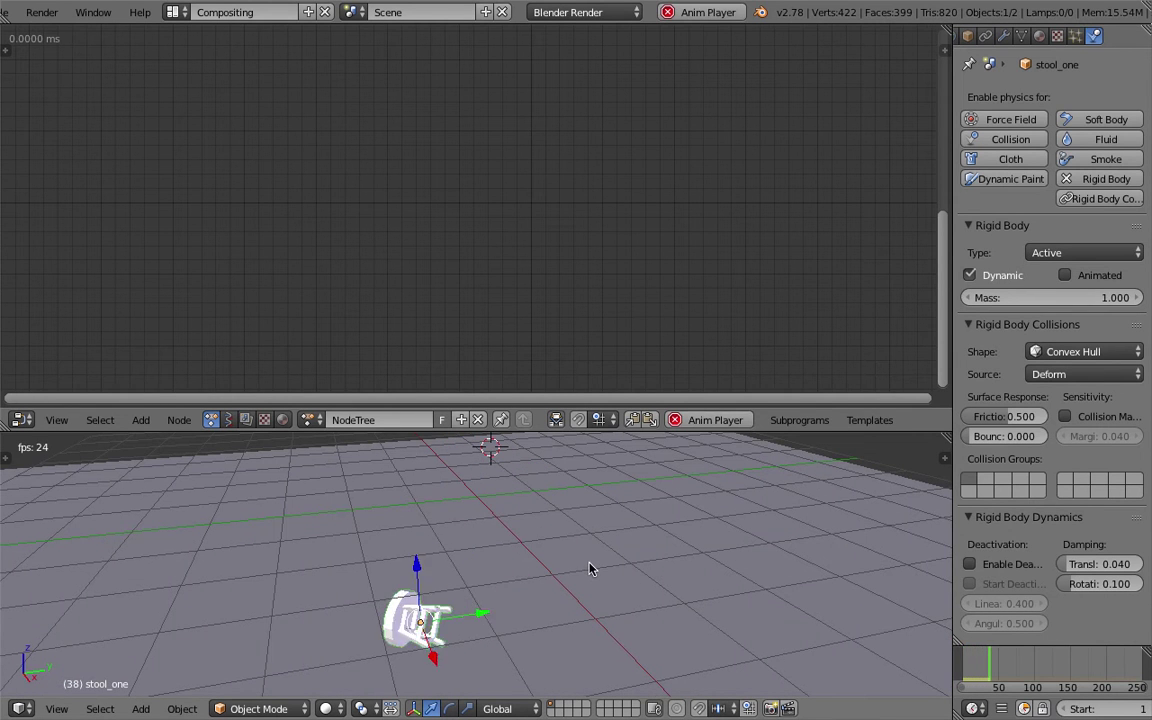
key("Escape")
scroll(473, 563, "down", 5)
middle_click_drag(473, 563, 486, 565)
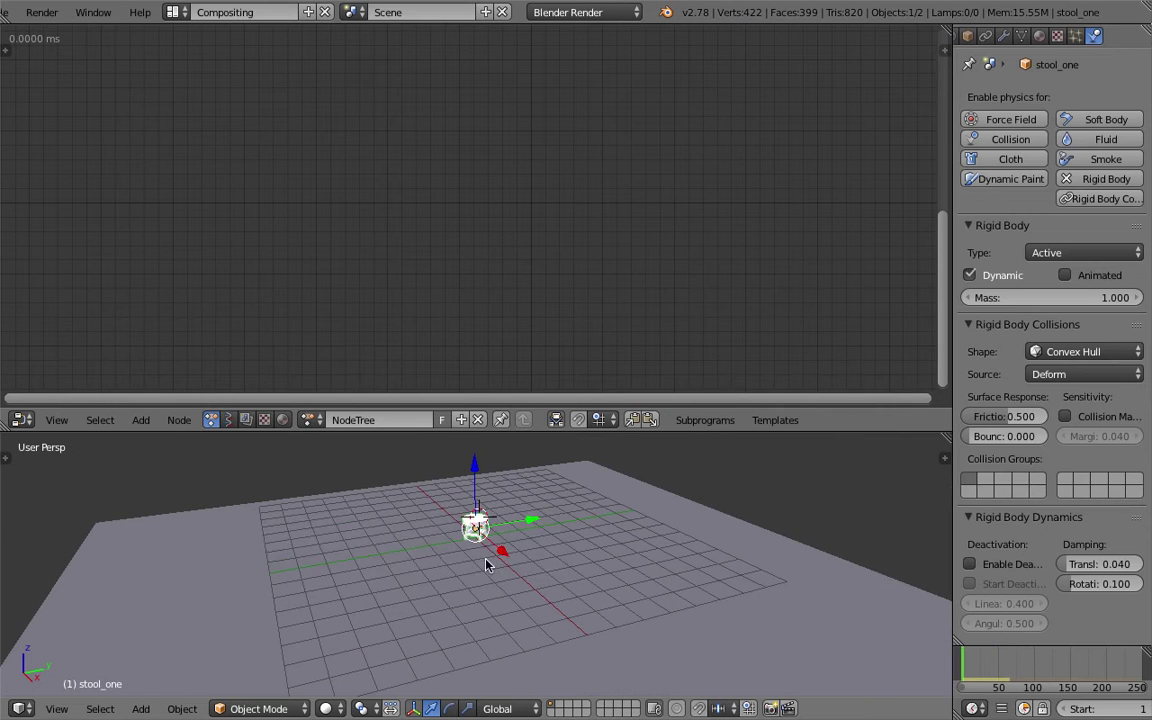
- Save the file over the existing version and add an Object Instancer node to the node tree
key("ctrl+s")
left_click(486, 565)
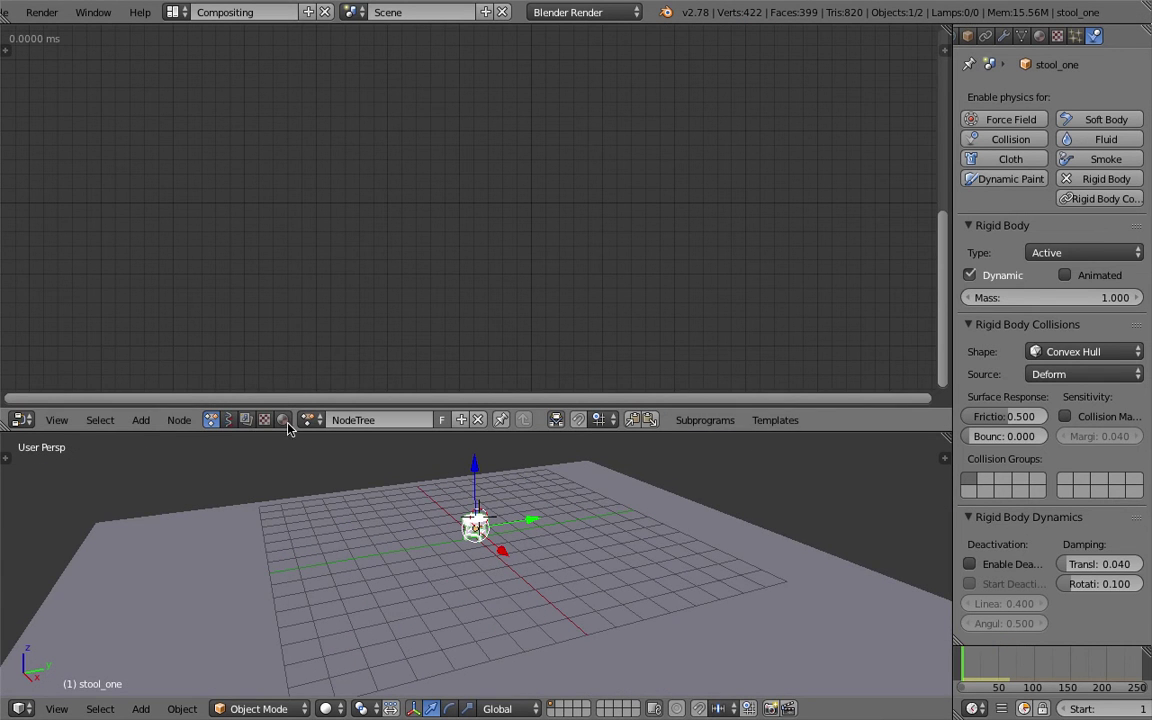
middle_click_drag(500, 568, 604, 583)
key("shift+a")
mouse_move(291, 220)
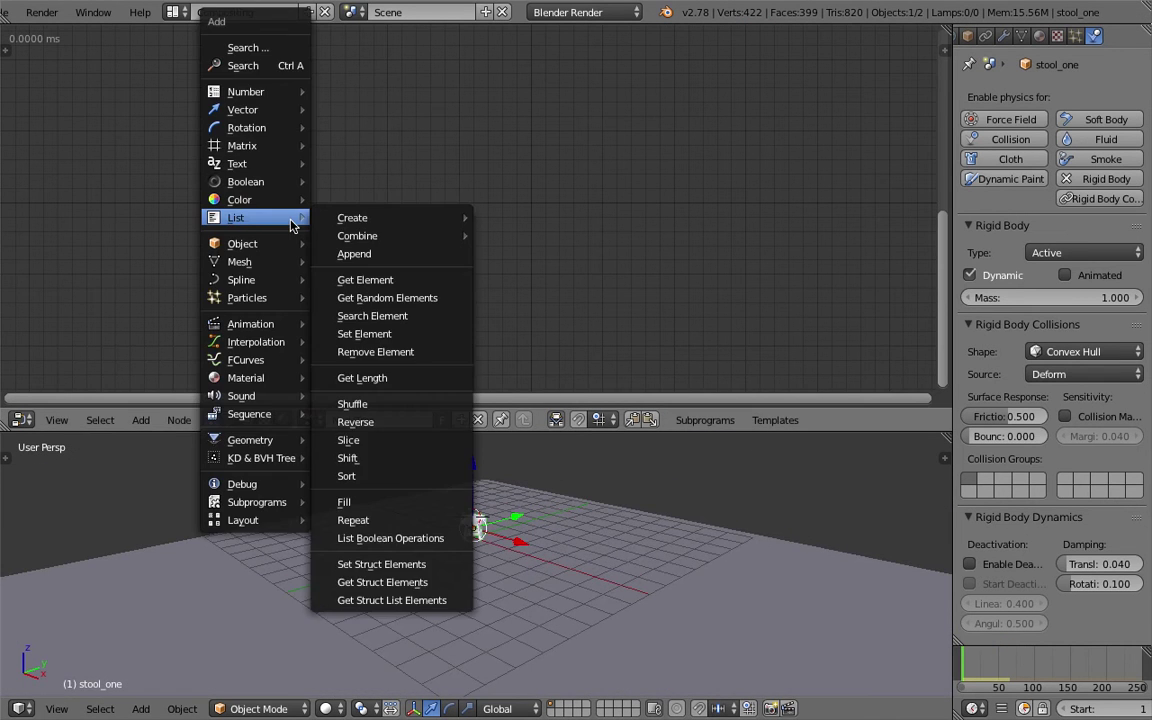
left_click(291, 70)
type("object in")
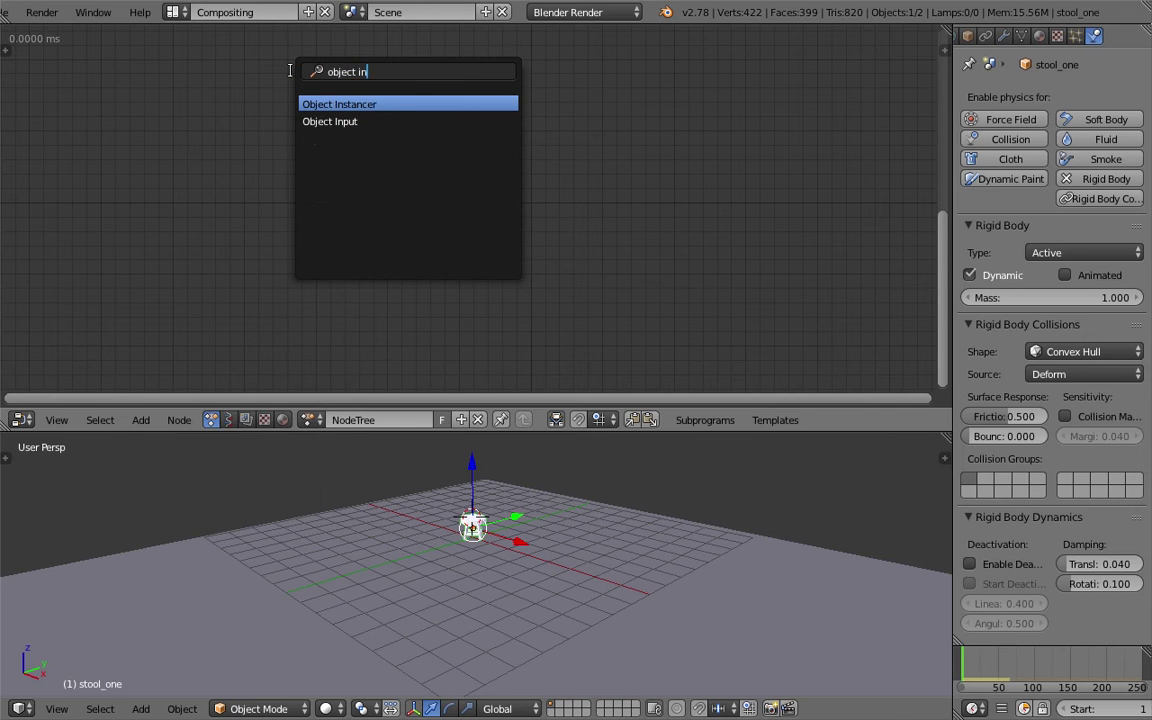
key("Return")
left_click(306, 121)
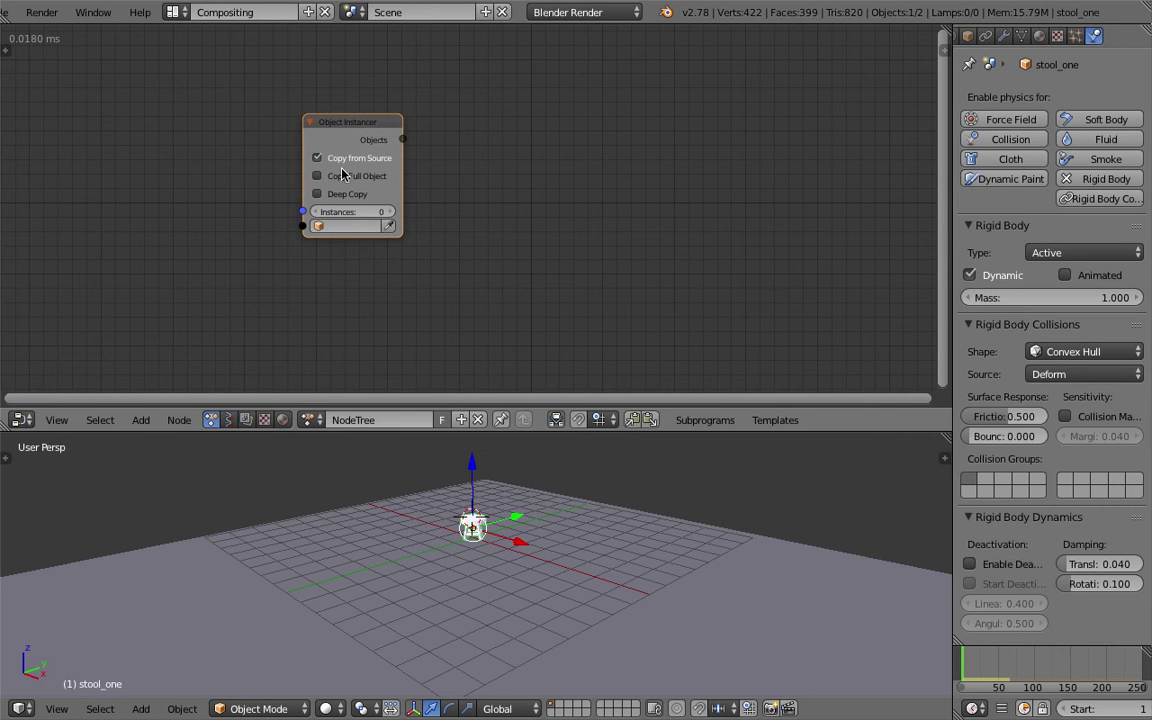
- Assign stool_one as the Object Instancer's source object and enable Copy Full Object and Deep Copy
left_click(390, 228)
scroll(476, 560, "up", 2)
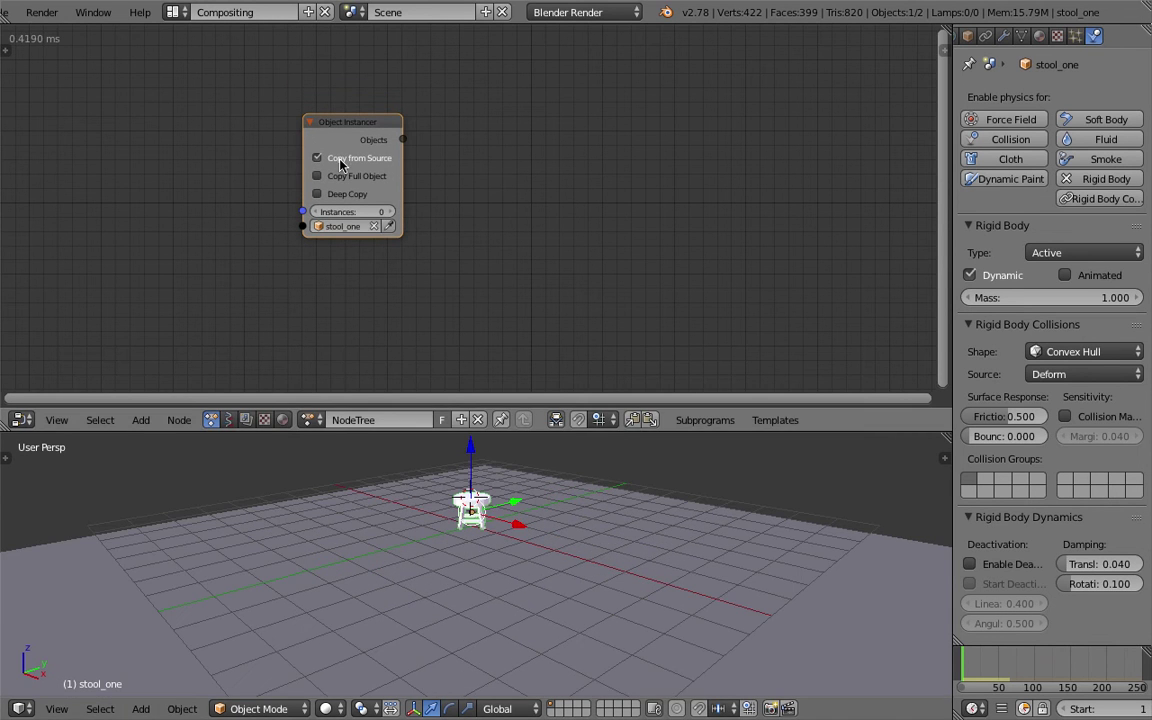
left_click(341, 189)
left_click(342, 178)
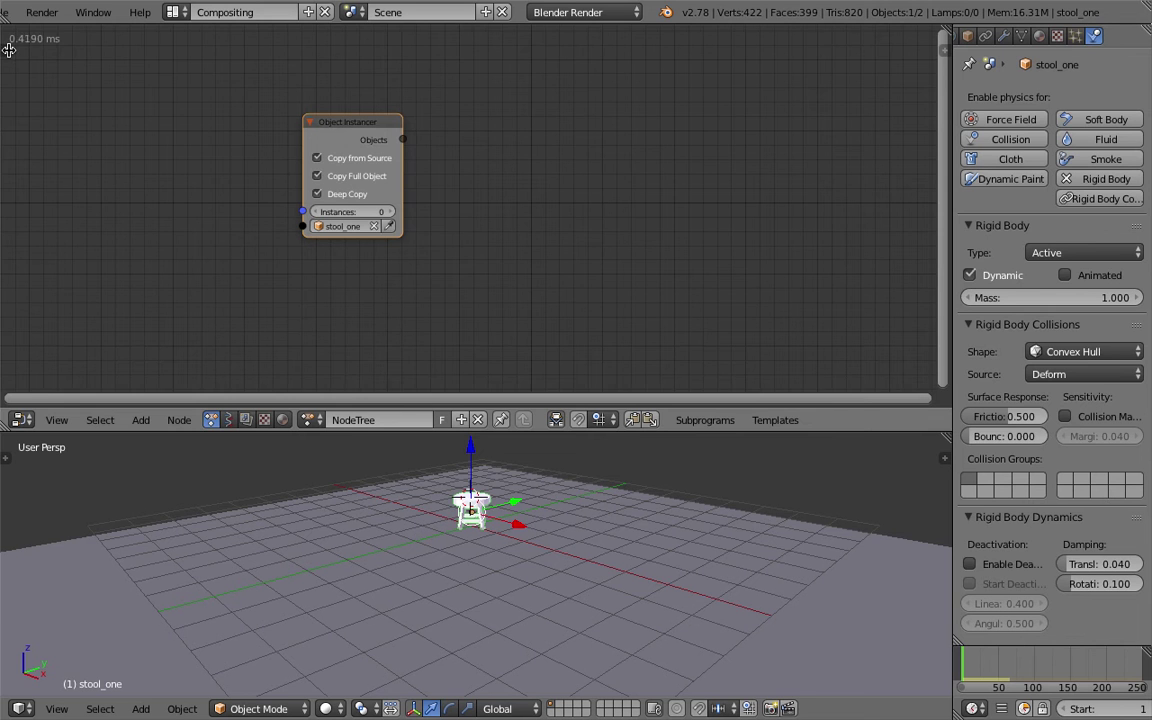
- Show the Animation Nodes execution settings and switch auto execution from Always to Property Changed
mouse_move(9, 50)
left_mouse_down()
mouse_move(54, 80)
mouse_move(169, 103)
left_mouse_up()
left_click(13, 122)
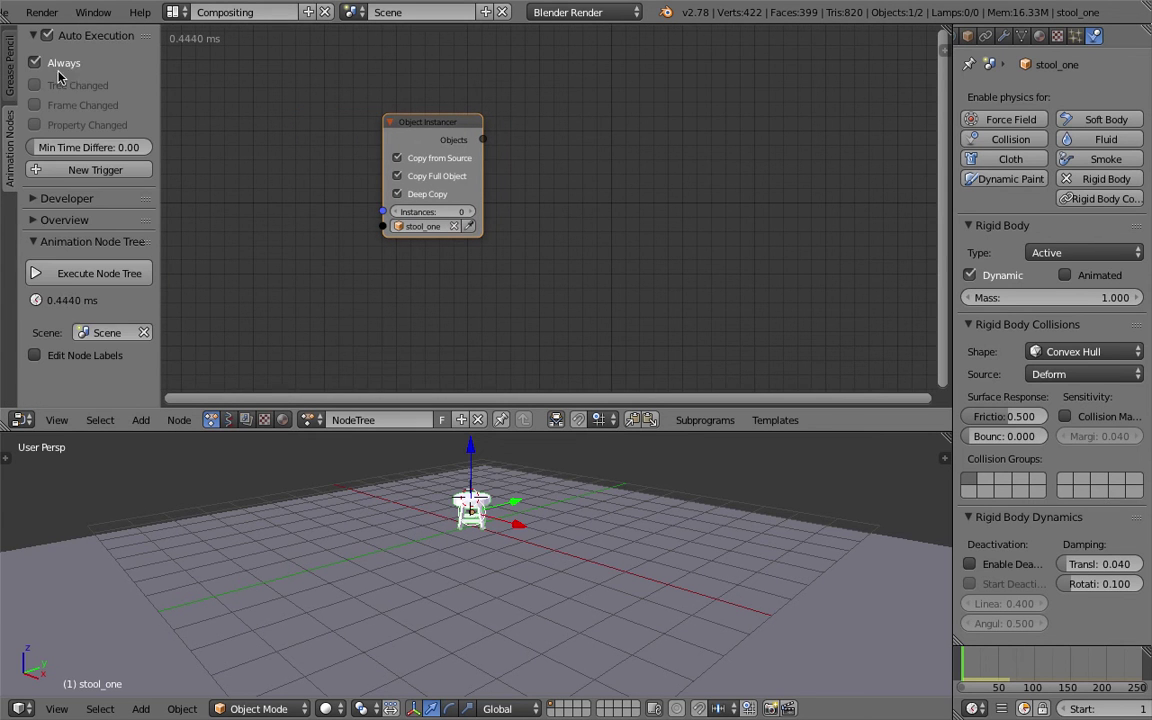
left_click(72, 66)
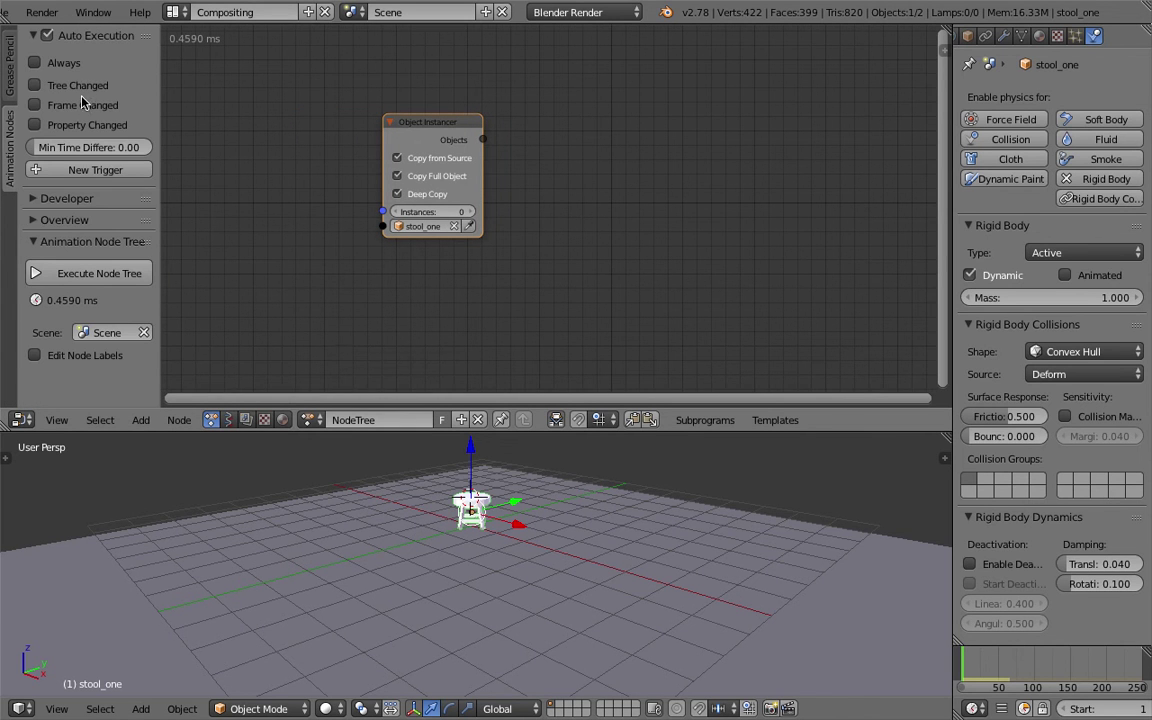
left_click(90, 122)
middle_click_drag(307, 153, 262, 162)
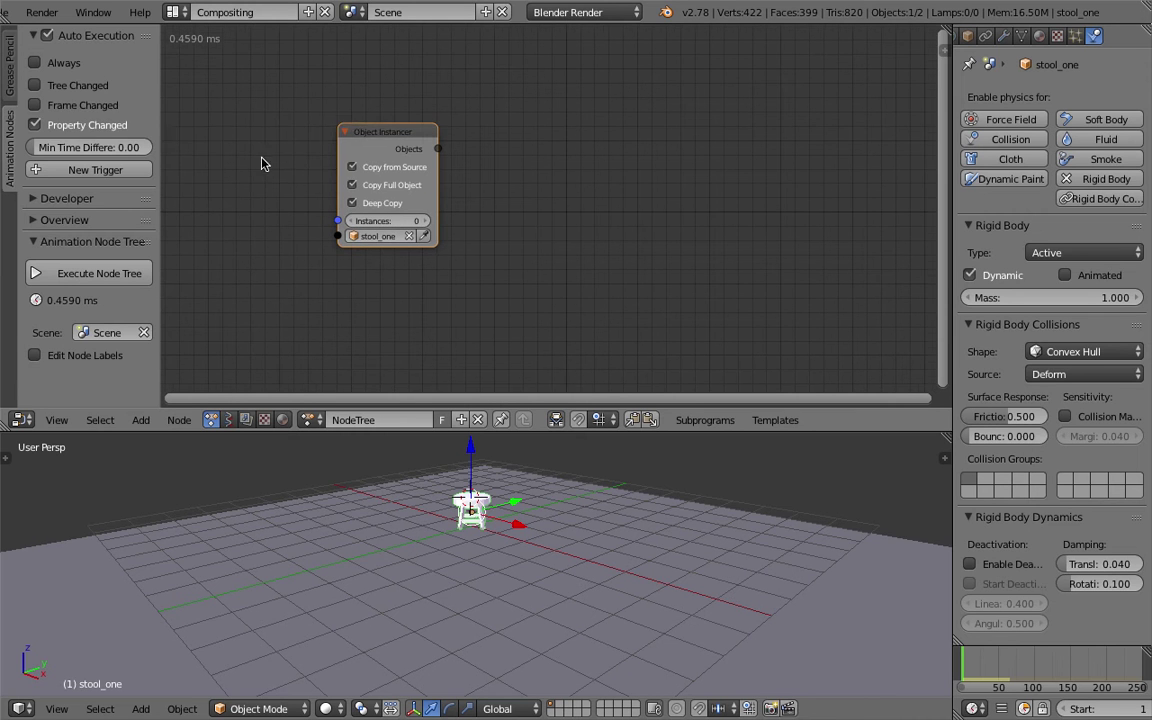
- Widen the Object Instancer node slightly and save the file over the existing version
scroll(480, 215, "up", 3)
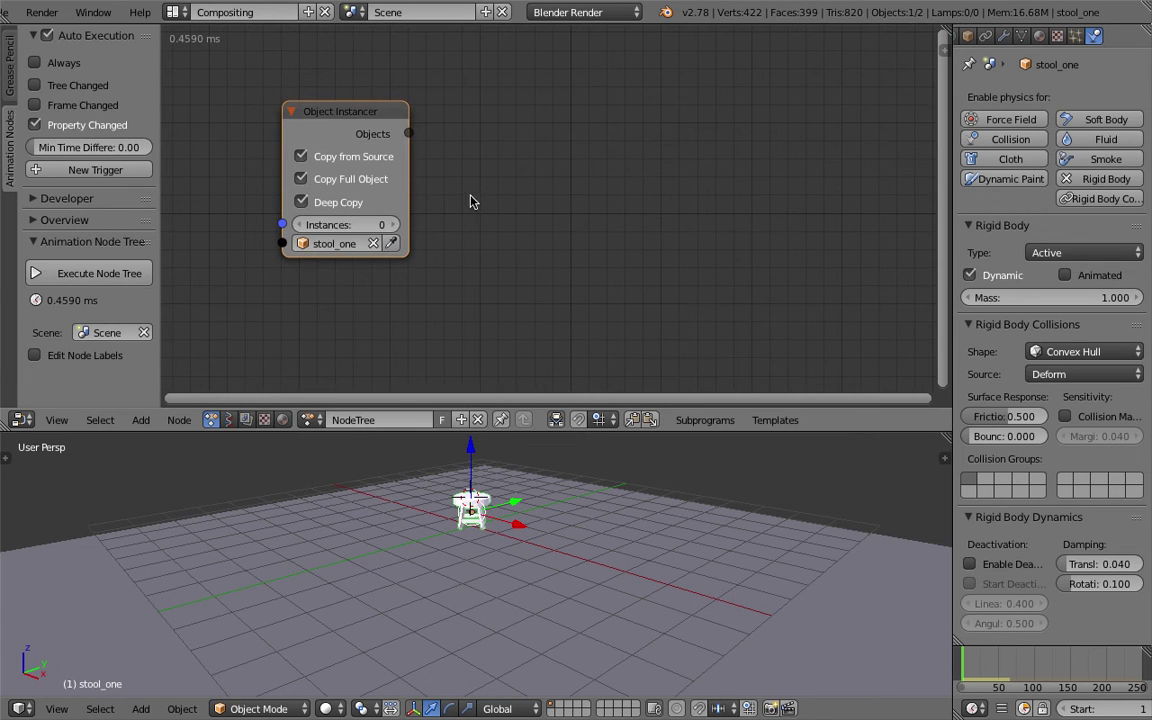
left_click_drag(408, 189, 427, 190)
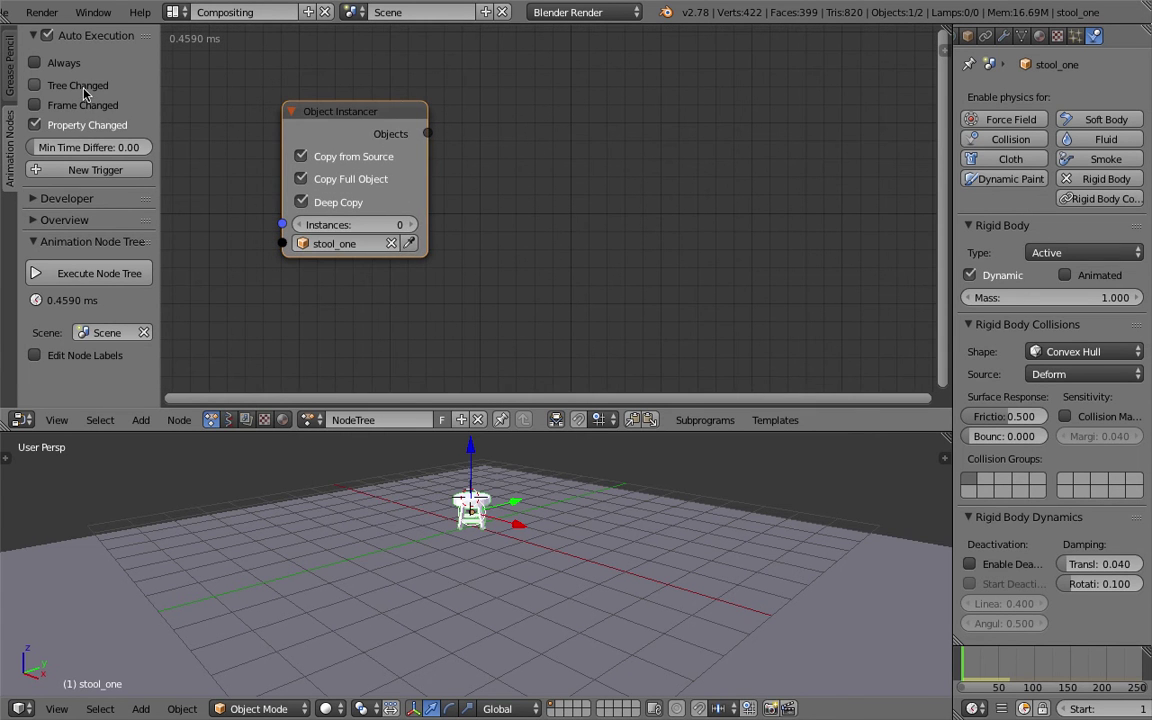
middle_click_drag(370, 99, 382, 94)
scroll(382, 94, "down", 1)
key("ctrl+s")
left_click(381, 97)
- Set the Object Instancer's number of instances to 5
middle_click_drag(406, 195, 400, 198)
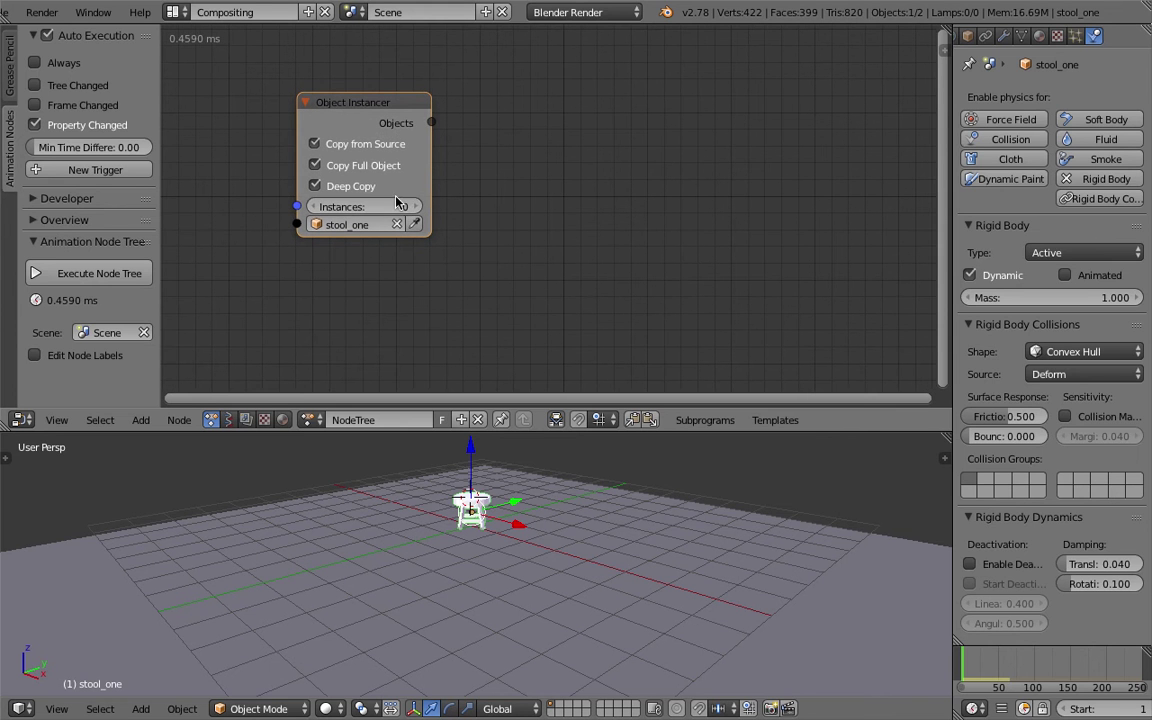
left_click(371, 204)
type("5")
key("Return")
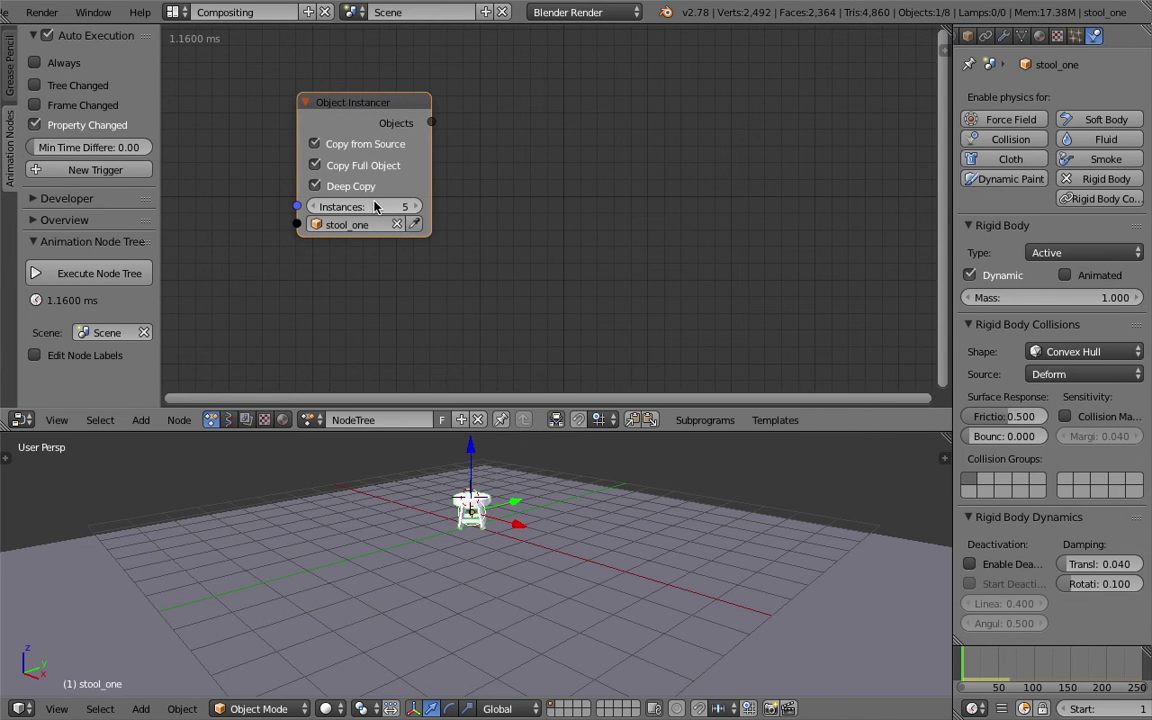
middle_click_drag(563, 160, 543, 166)
key("ctrl+a")
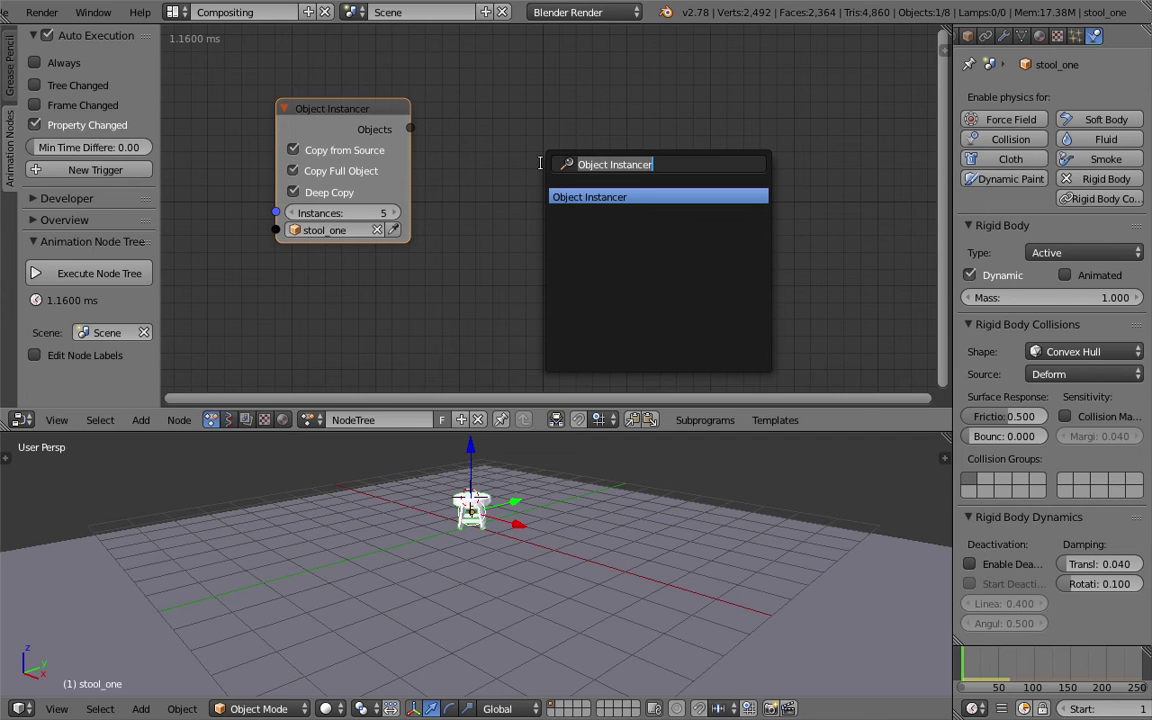
key("Escape")
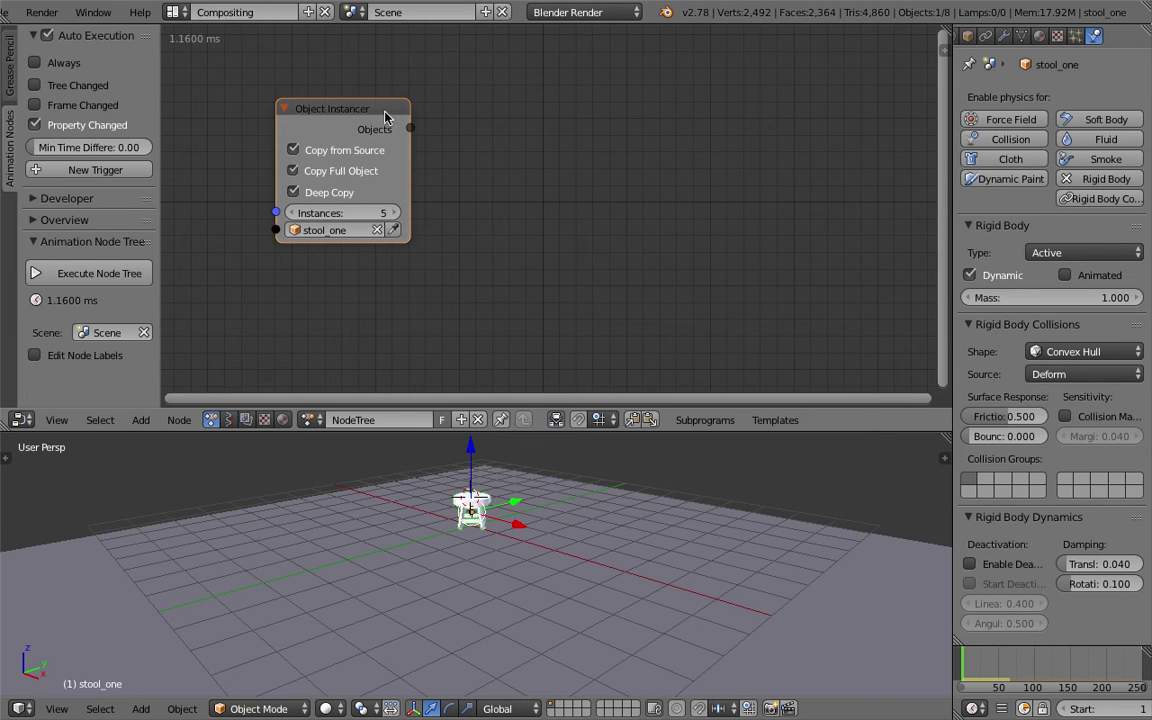
- Create a loop over the Object Instancer's Objects output and place its Invoke Subprogram and Loop Input nodes beside it
key("w")
left_click(530, 116)
left_click(690, 106)
scroll(585, 130, "down", 3)
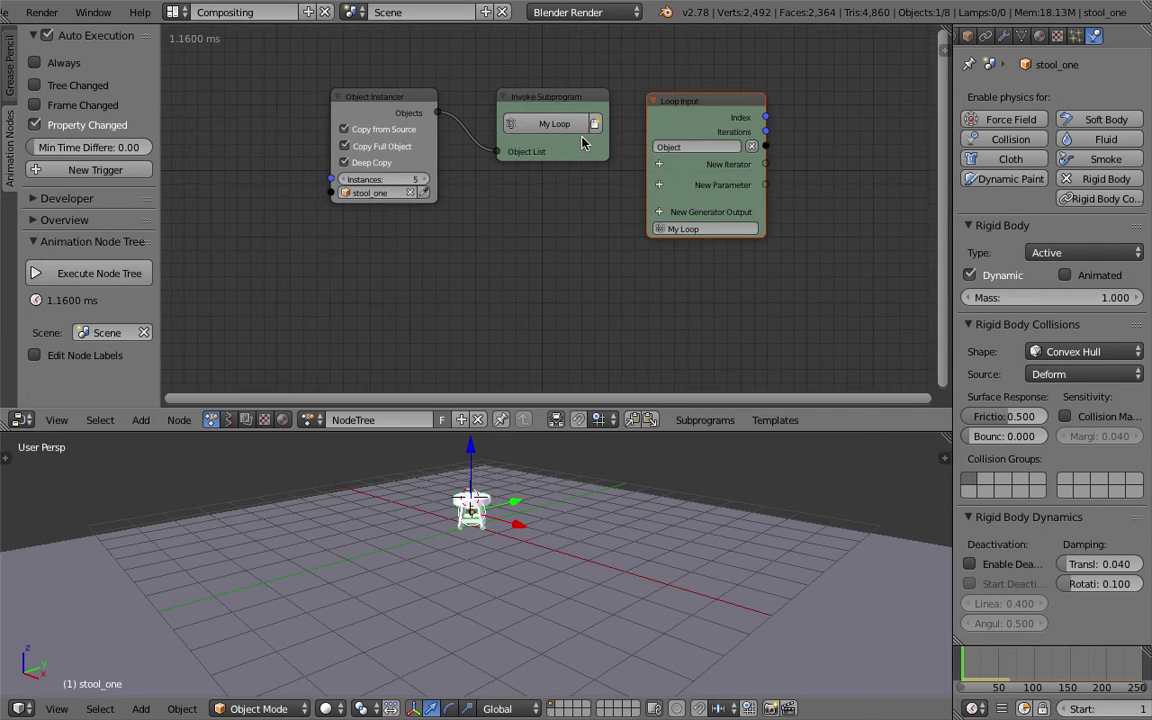
- Add a Vector List iterator to the My Loop input node
left_click(675, 166)
type("vec")
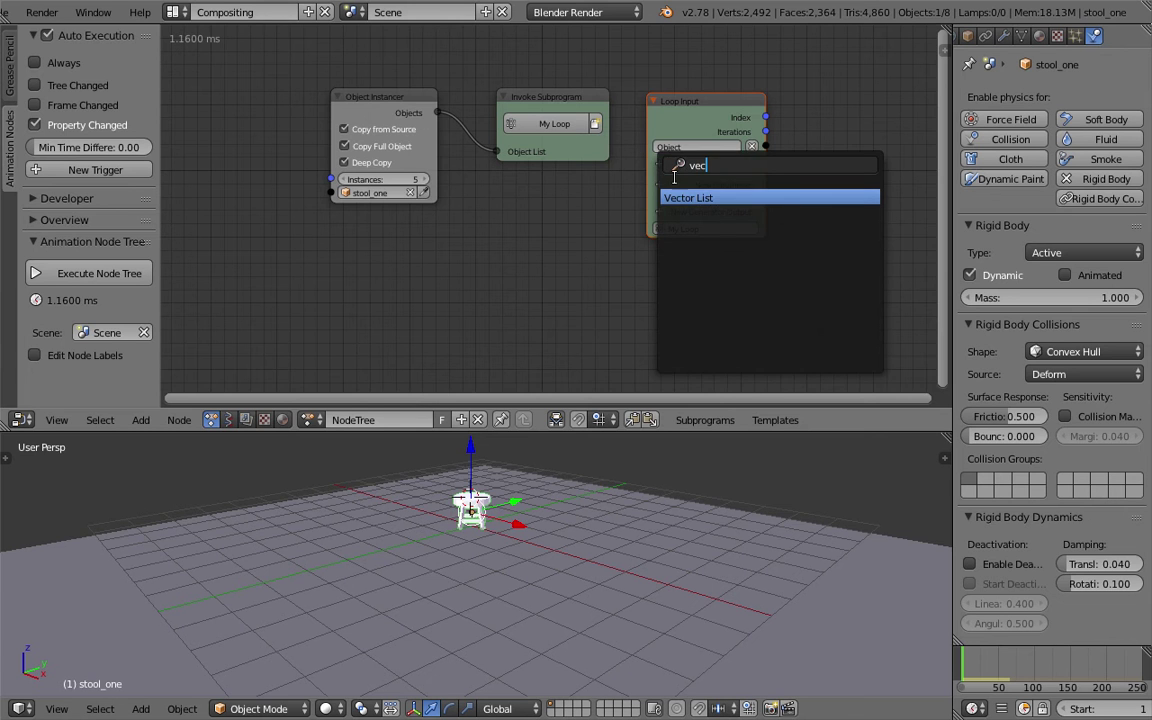
left_click(675, 204)
- Search the available nodes for "line", "lines" and "plan" to find a source for the vector list
middle_click_drag(338, 240, 354, 236)
key("ctrl+a")
type("line")
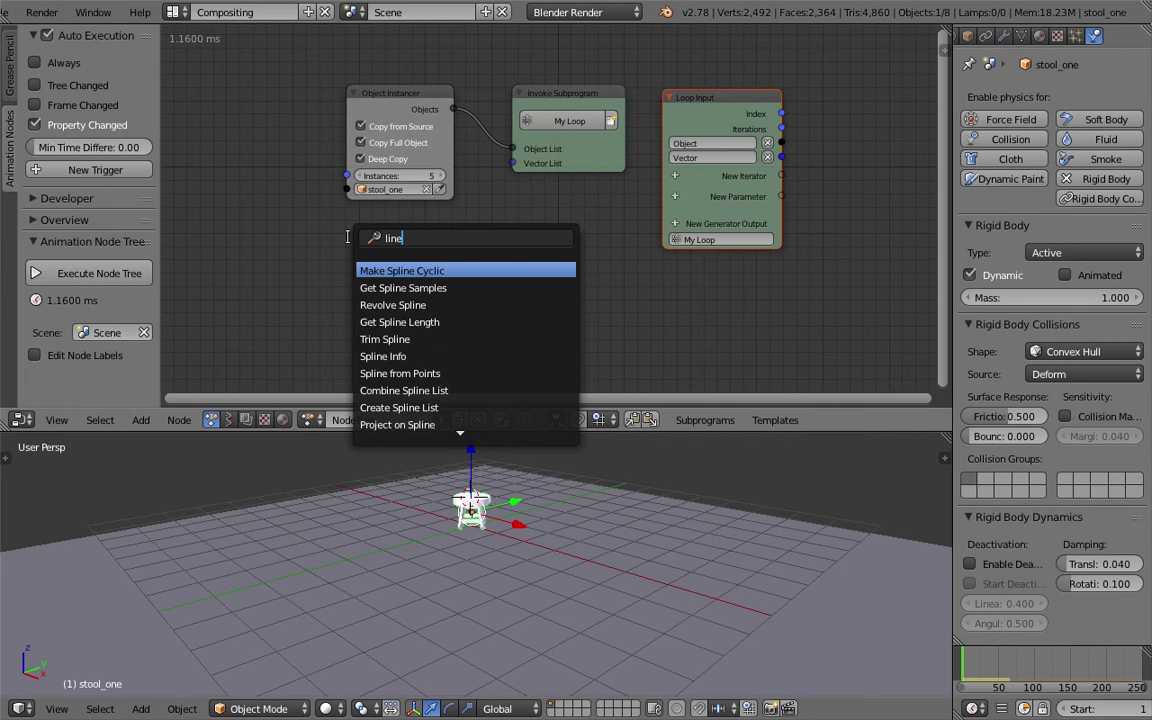
key("Escape")
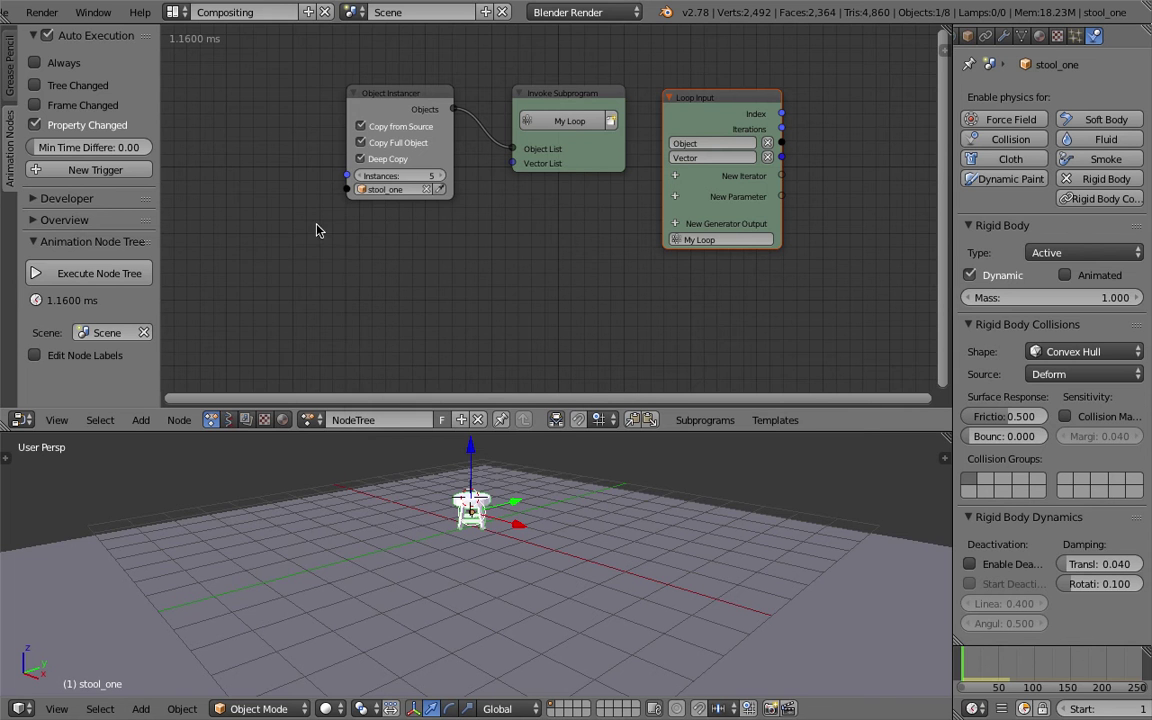
key("shift+a")
mouse_move(317, 326)
mouse_move(316, 410)
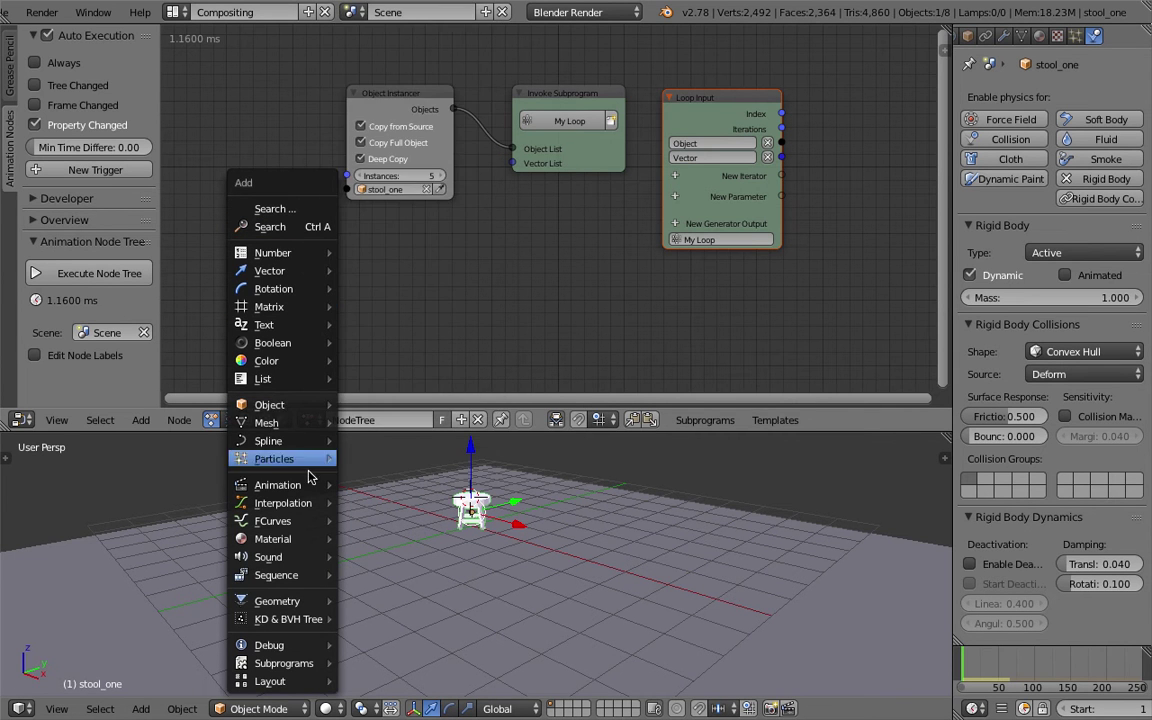
mouse_move(323, 541)
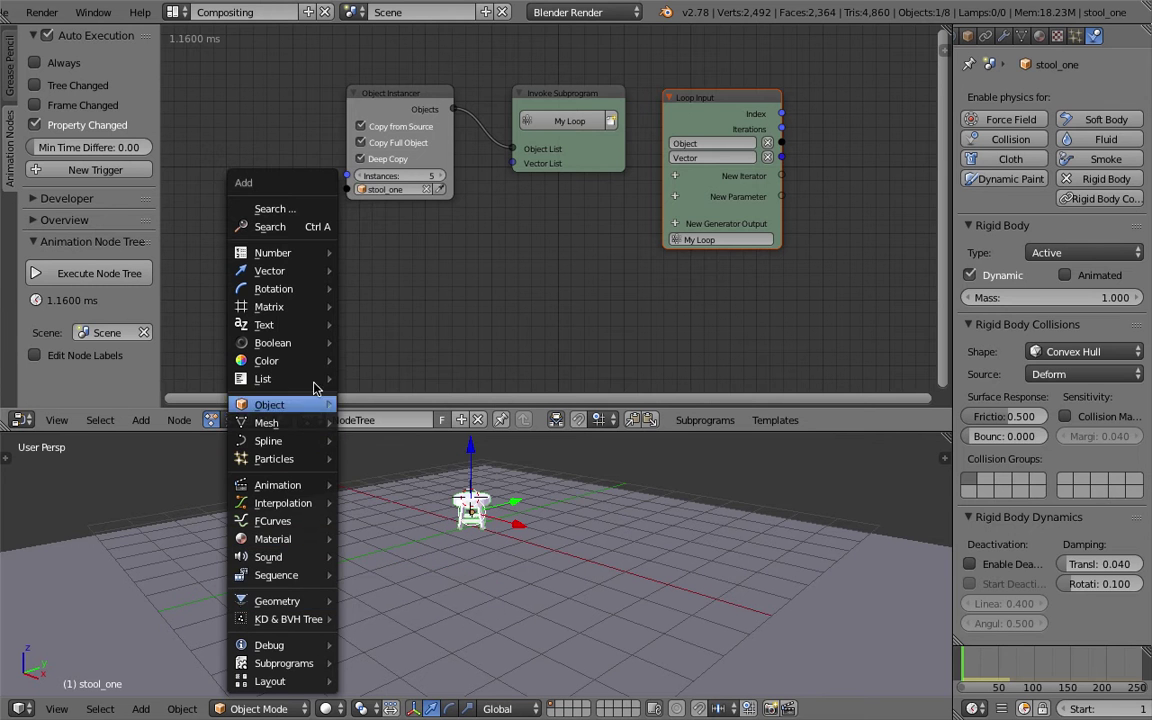
key("shift+a")
mouse_move(395, 271)
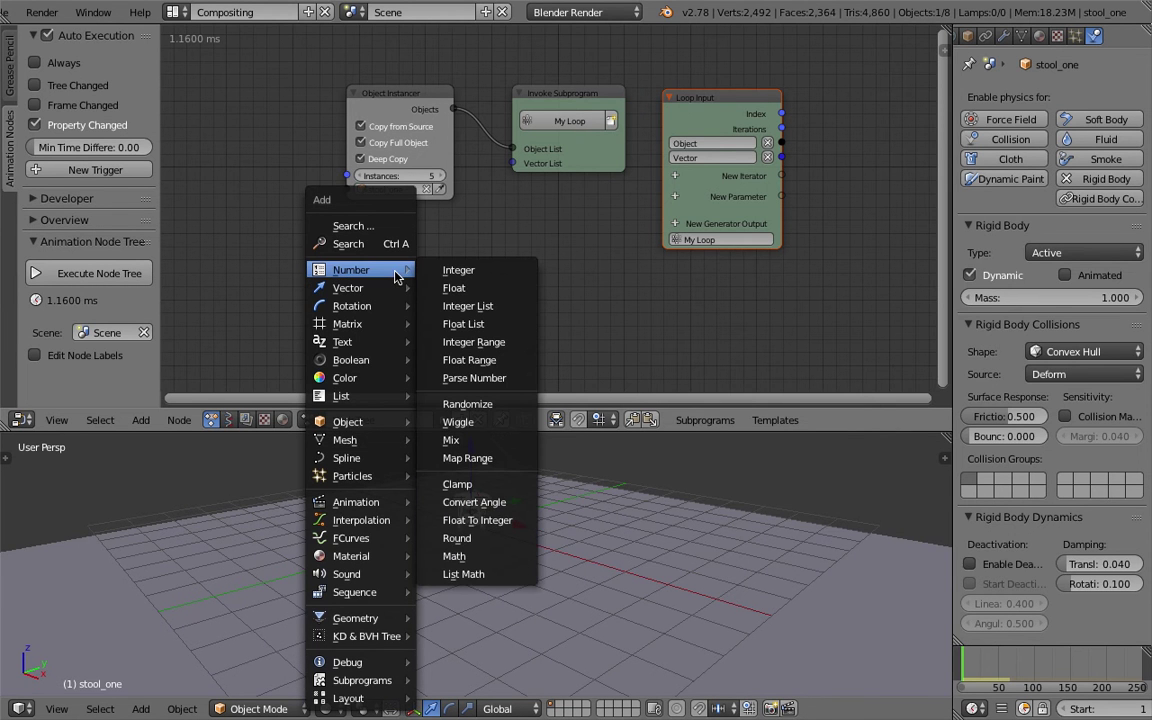
left_click(375, 244)
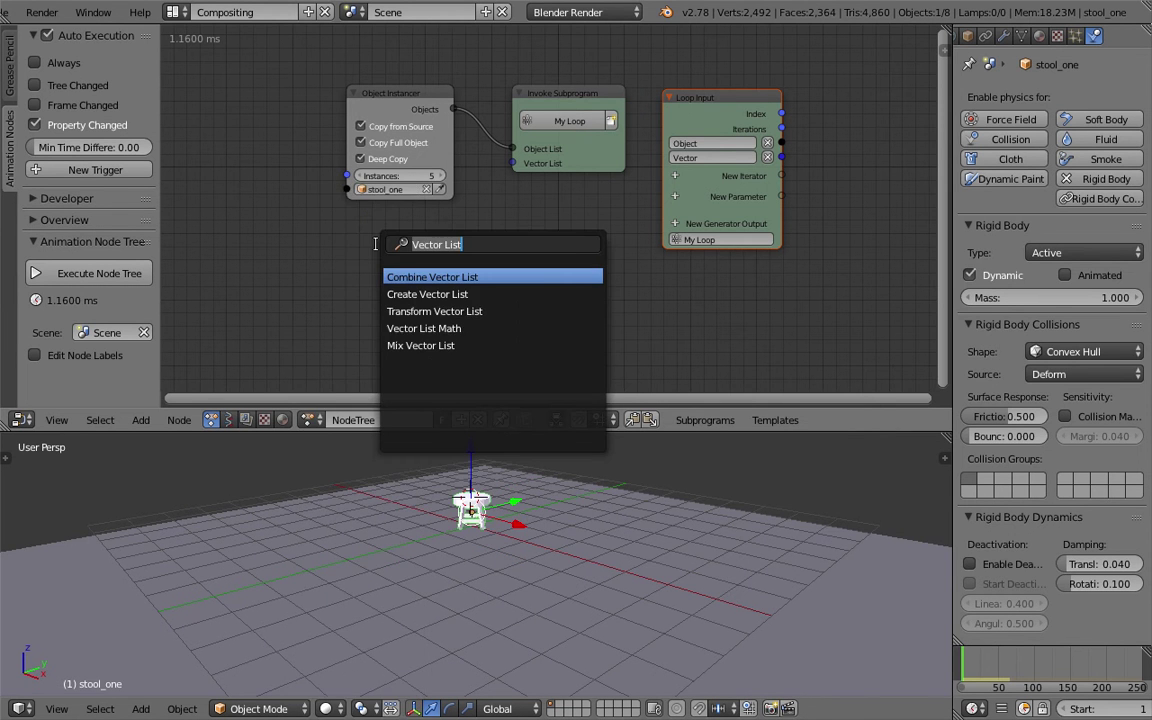
type("lines")
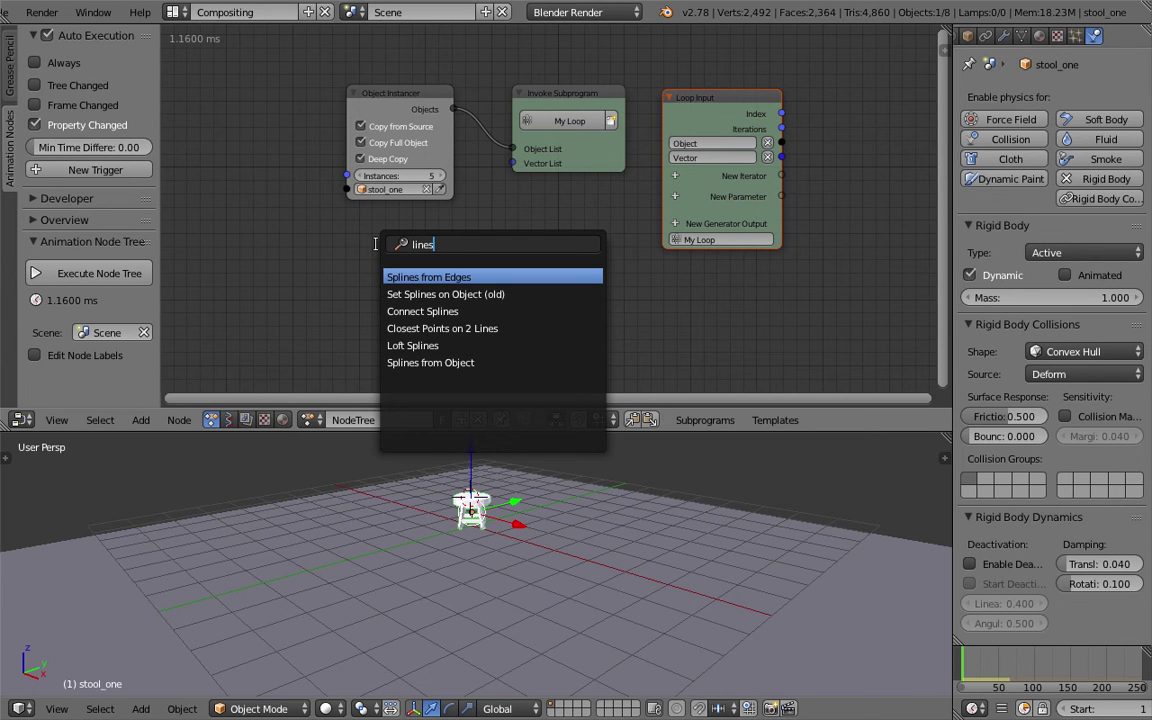
type("plan")
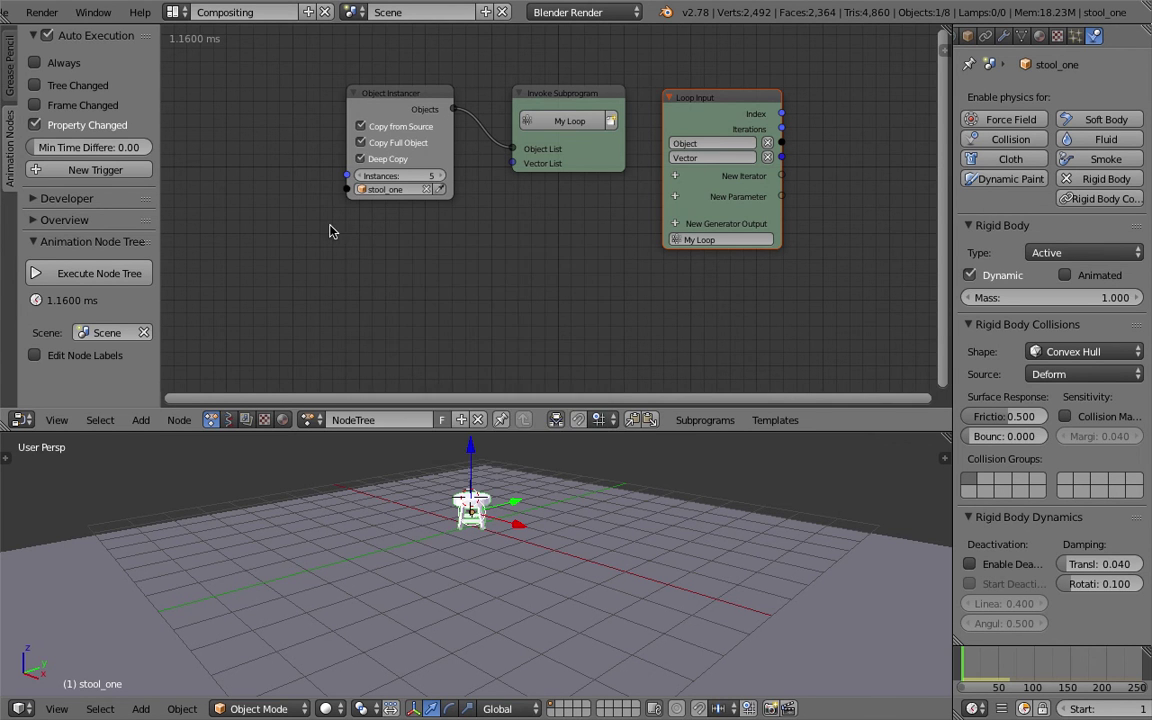
- Look through the Object, Particles, Animation and other node categories for a node that generates positions
key("shift+a")
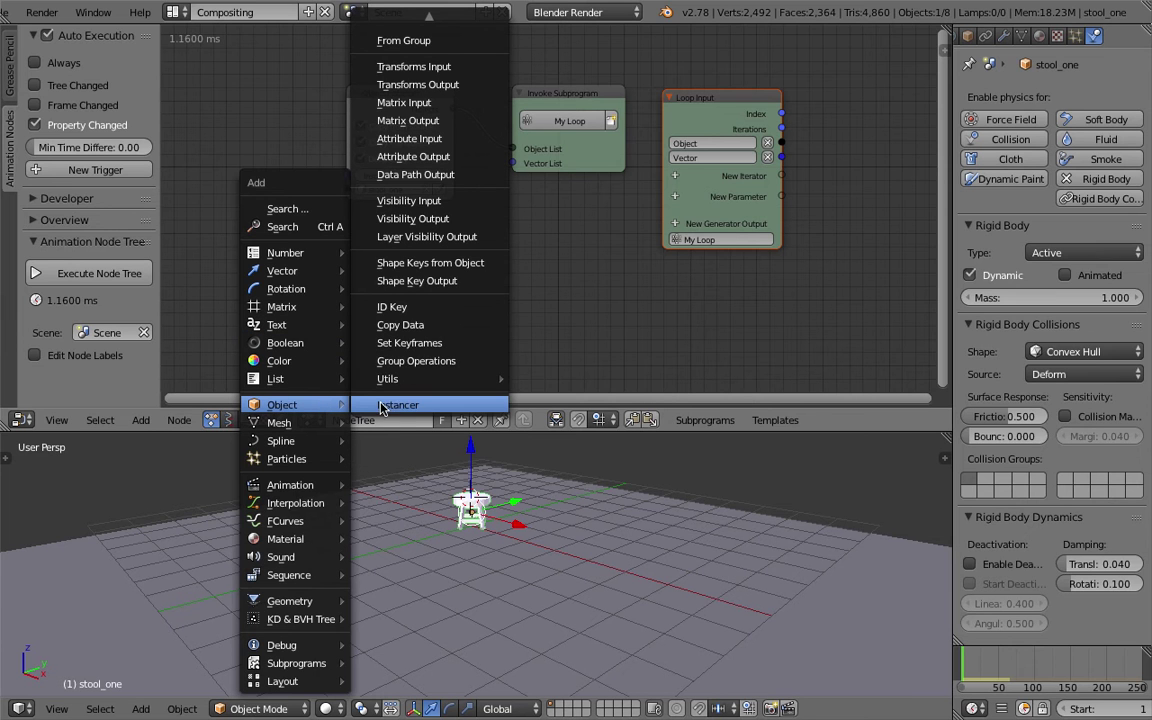
mouse_move(405, 390)
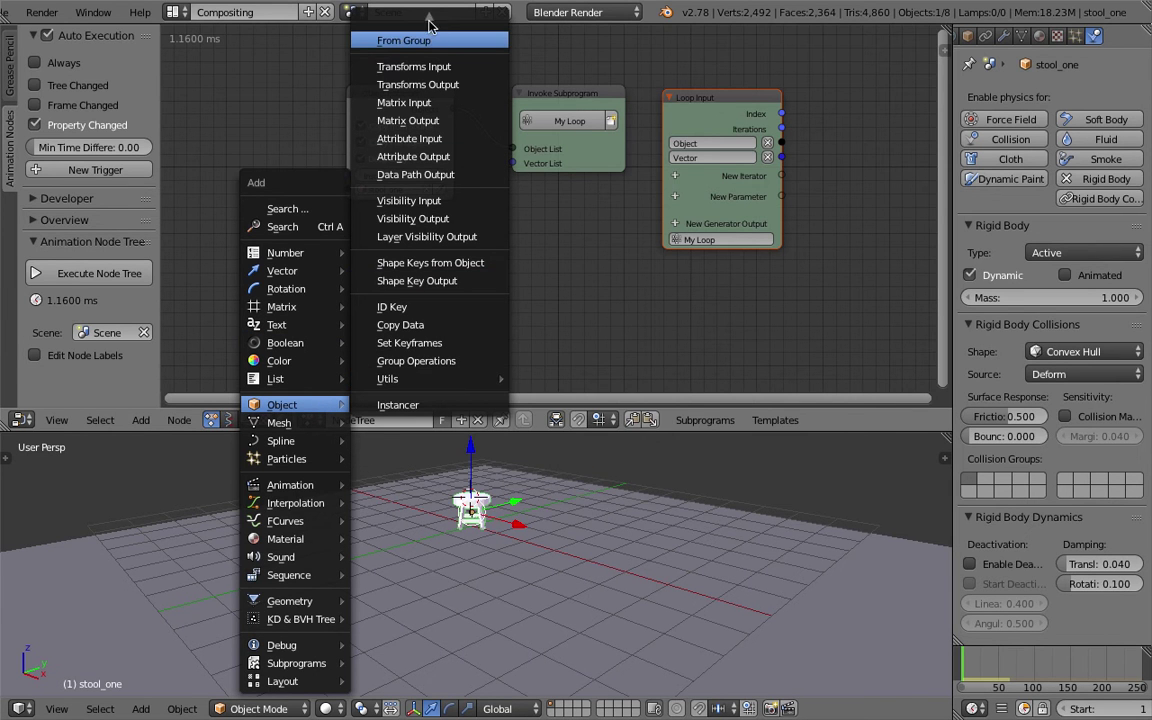
mouse_move(305, 455)
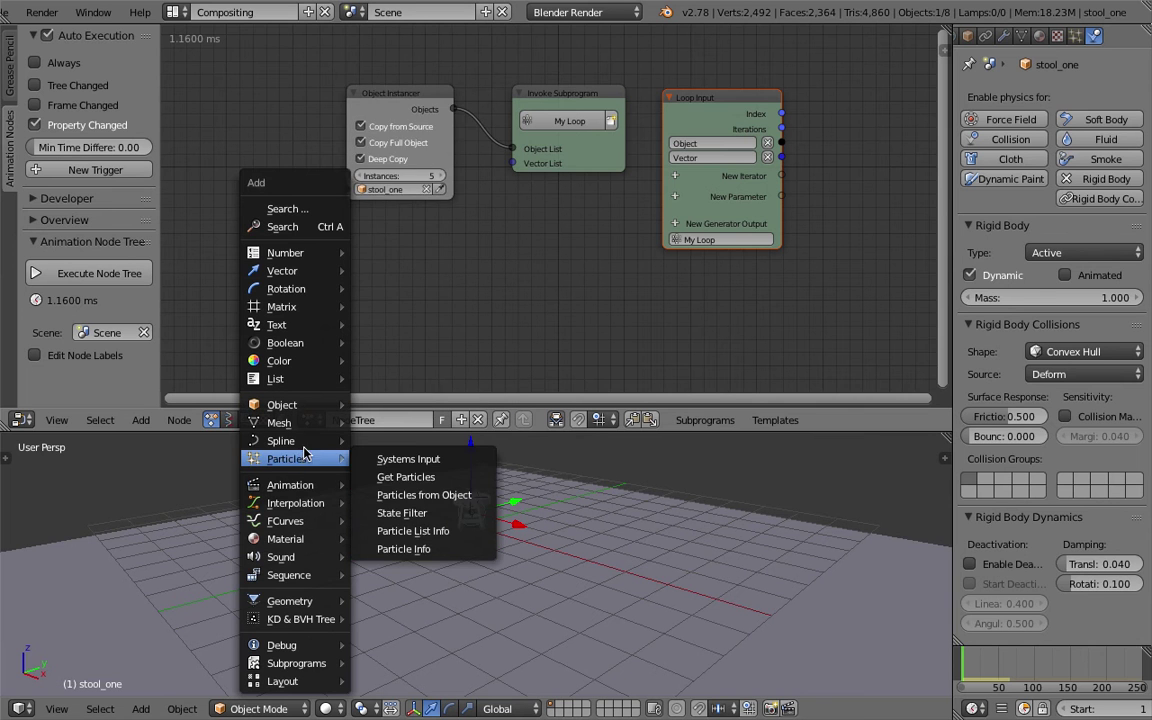
mouse_move(315, 481)
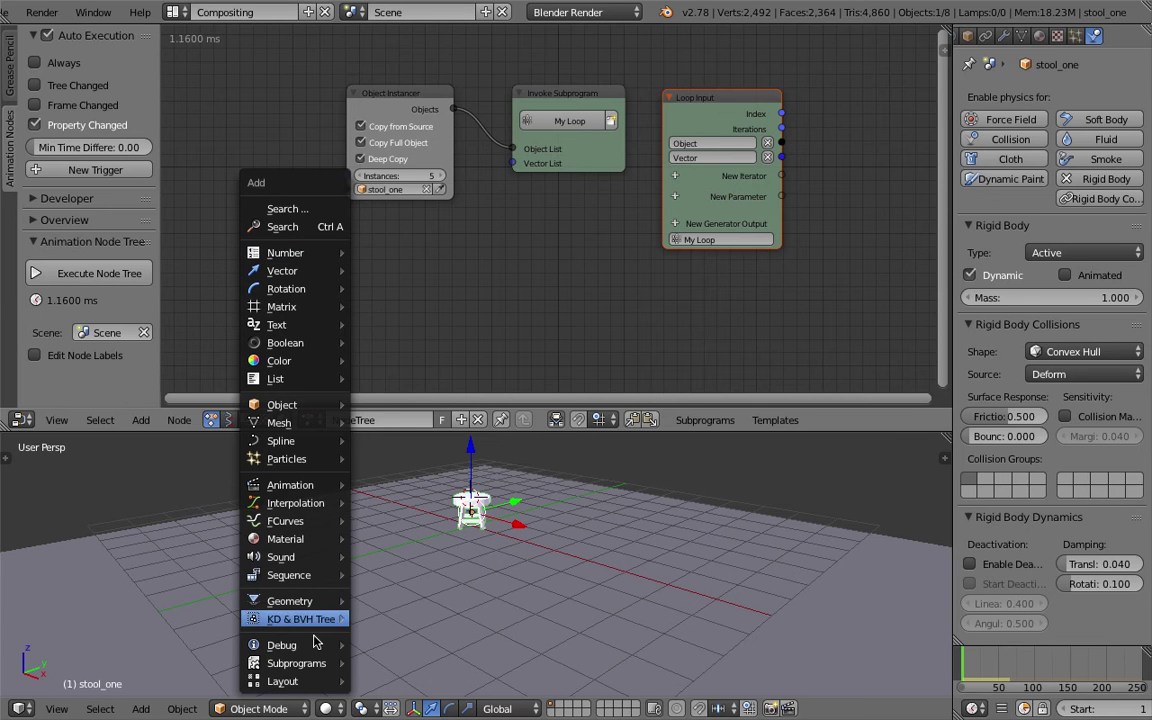
mouse_move(318, 650)
mouse_move(318, 602)
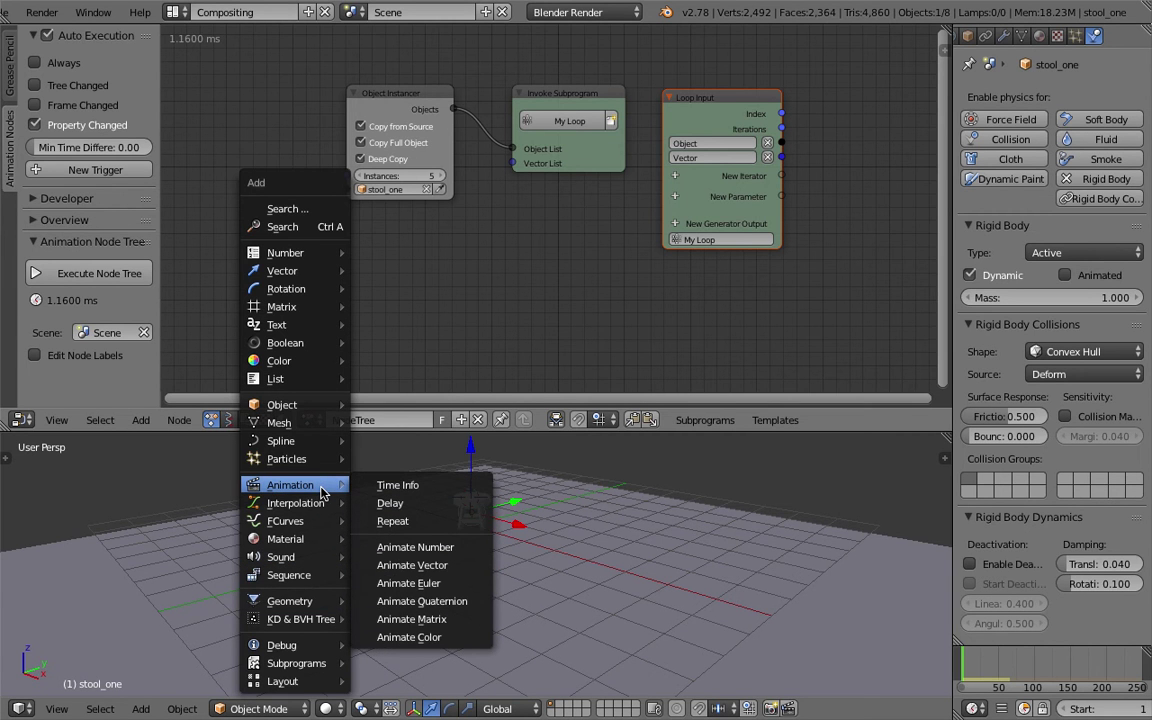
- Insert the Grid Arrange Objects template and place its nodes below the existing Object Instancer and loop nodes
scroll(534, 279, "down", 1)
middle_click_drag(541, 276, 539, 277)
left_click(785, 421)
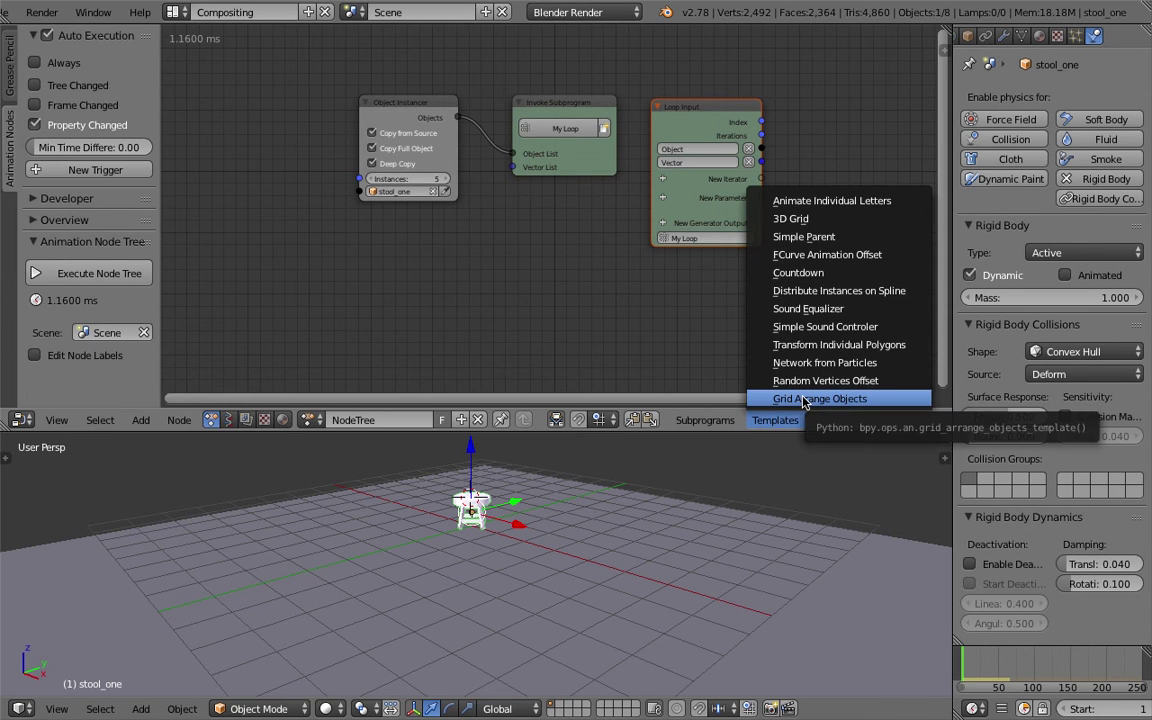
left_click(803, 399)
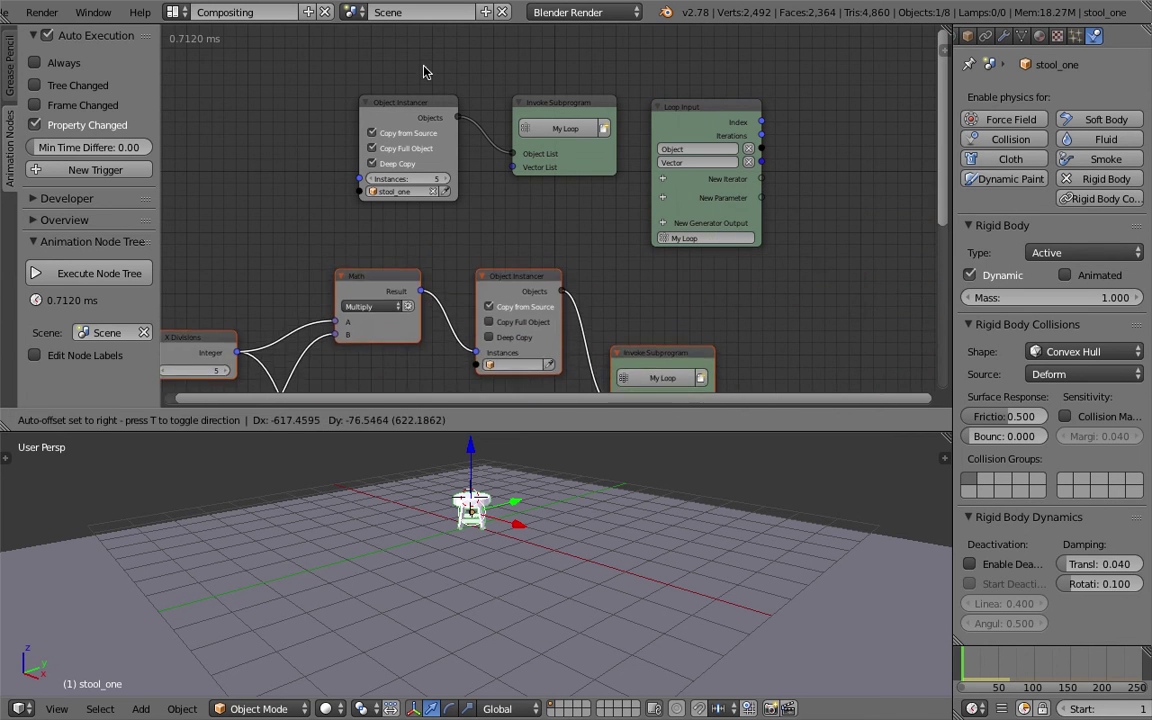
left_click(424, 67)
scroll(445, 100, "down", 2)
middle_click_drag(478, 139, 491, 82)
scroll(555, 245, "up", 2)
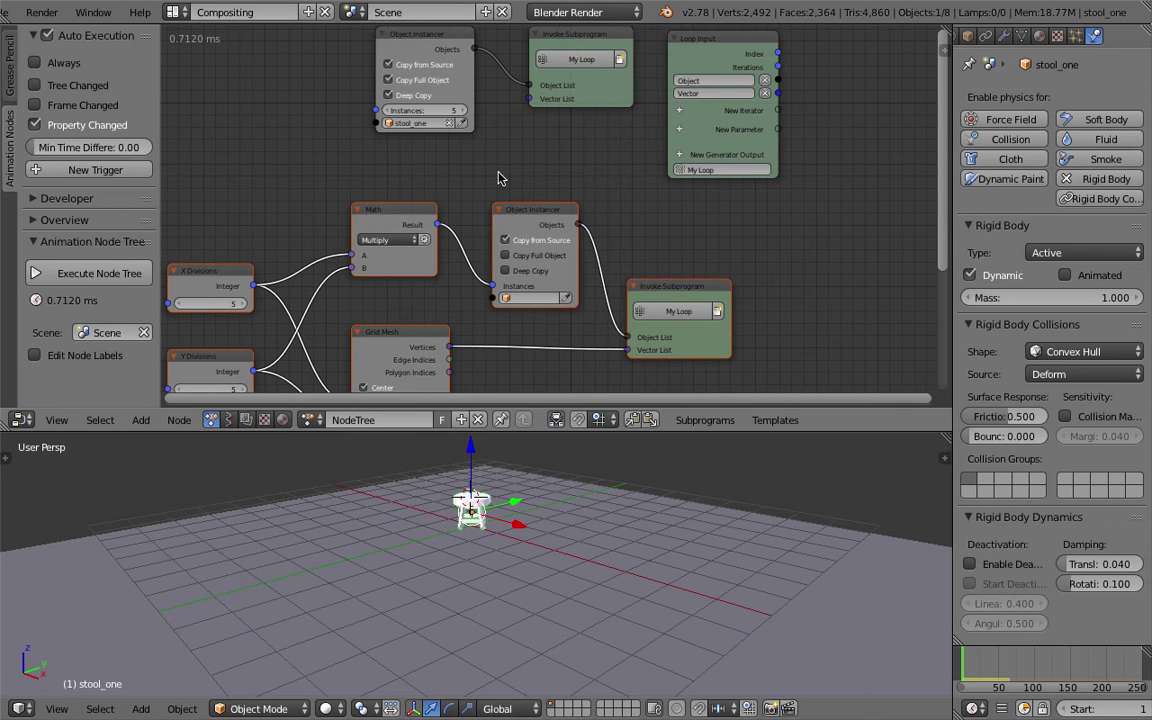
- Enable Copy Full Object and Deep Copy on the template's Object Instancer and use stool_one as its source object
left_click(537, 255)
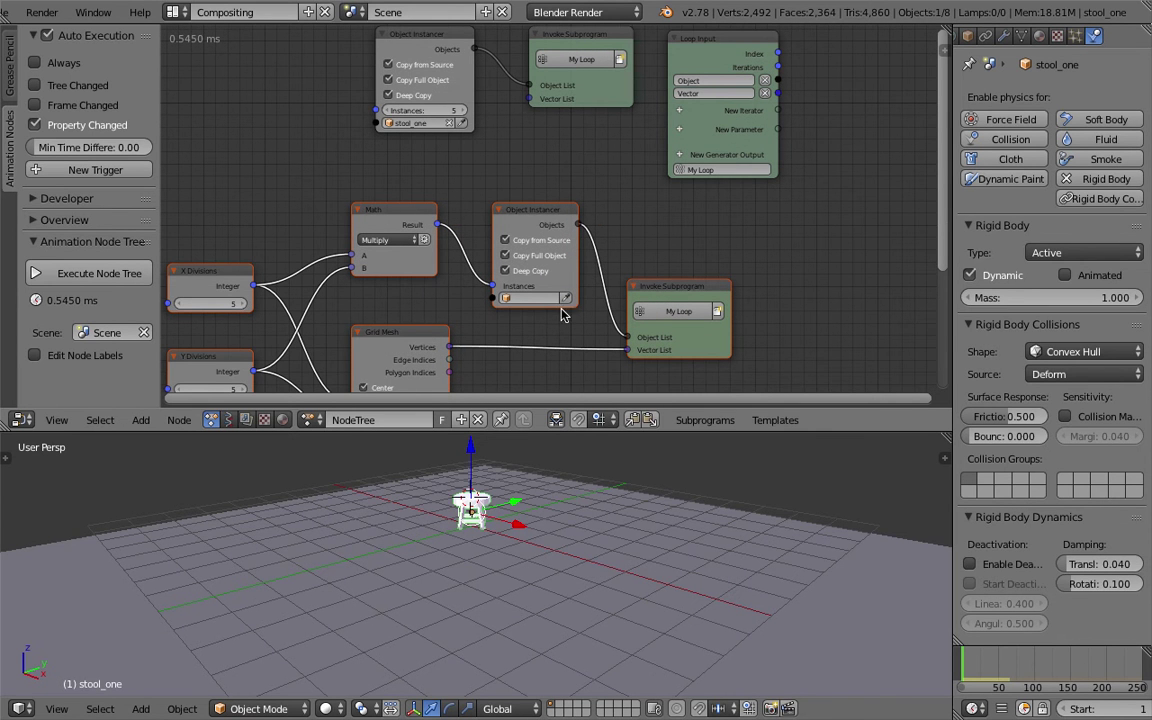
left_click(566, 298)
middle_click_drag(535, 467, 546, 500)
scroll(622, 283, "down", 3)
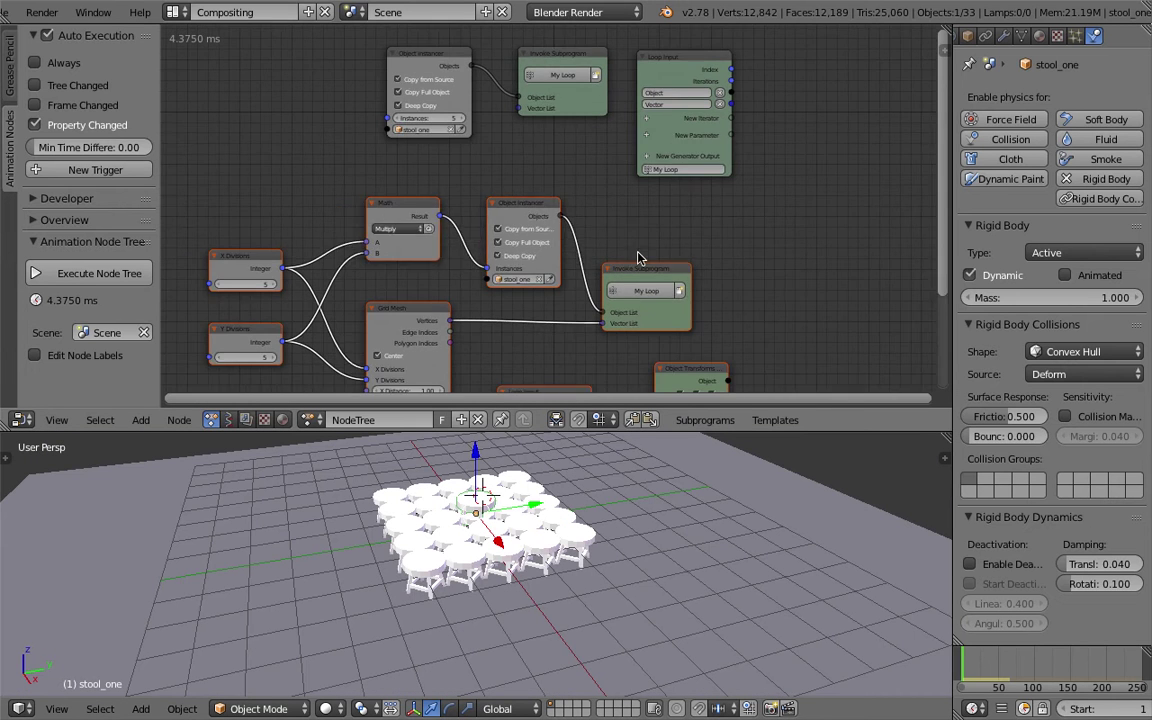
- Collapse the node editor's tool shelf to give the node tree more room
scroll(640, 193, "up", 1)
middle_click_drag(791, 155, 709, 166)
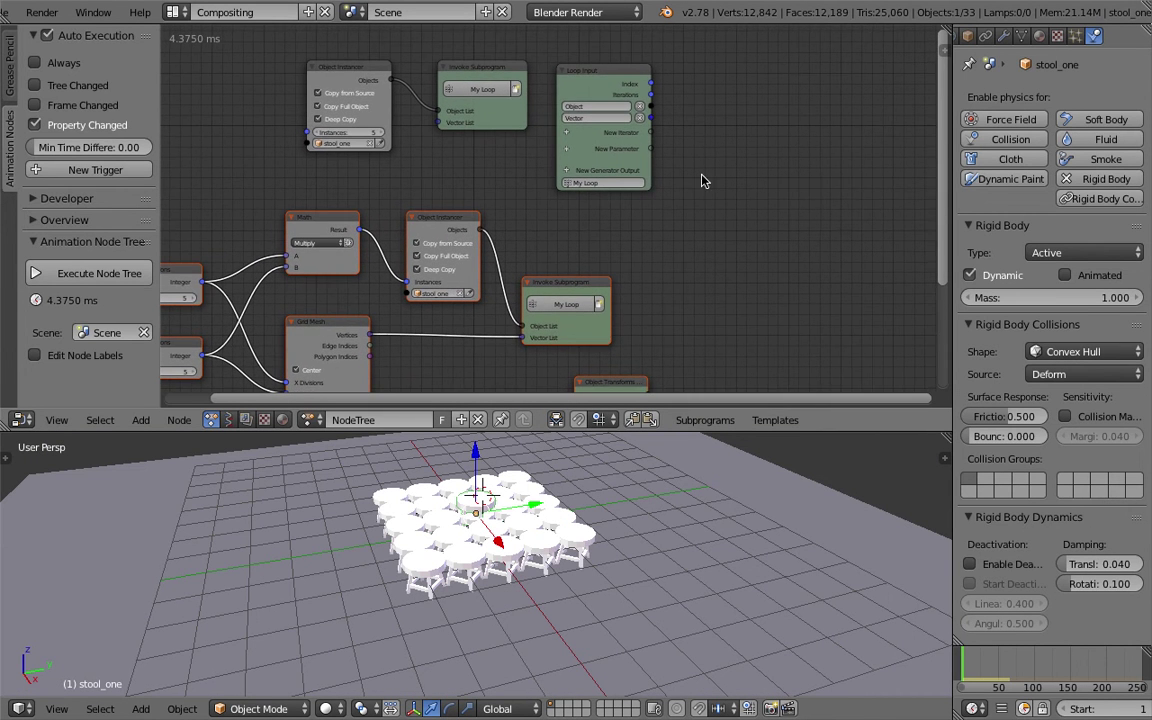
left_click_drag(160, 61, 18, 73)
middle_click_drag(643, 157, 671, 160)
key("ctrl+a")
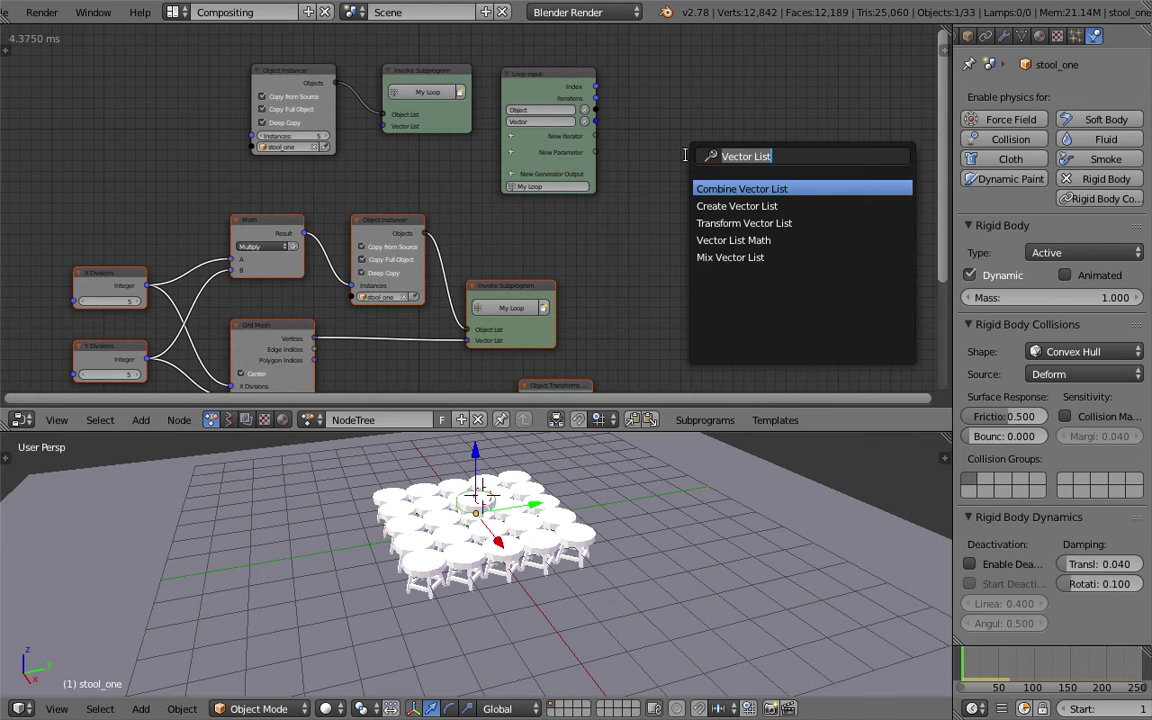
key("Escape")
middle_click_drag(645, 165, 618, 164)
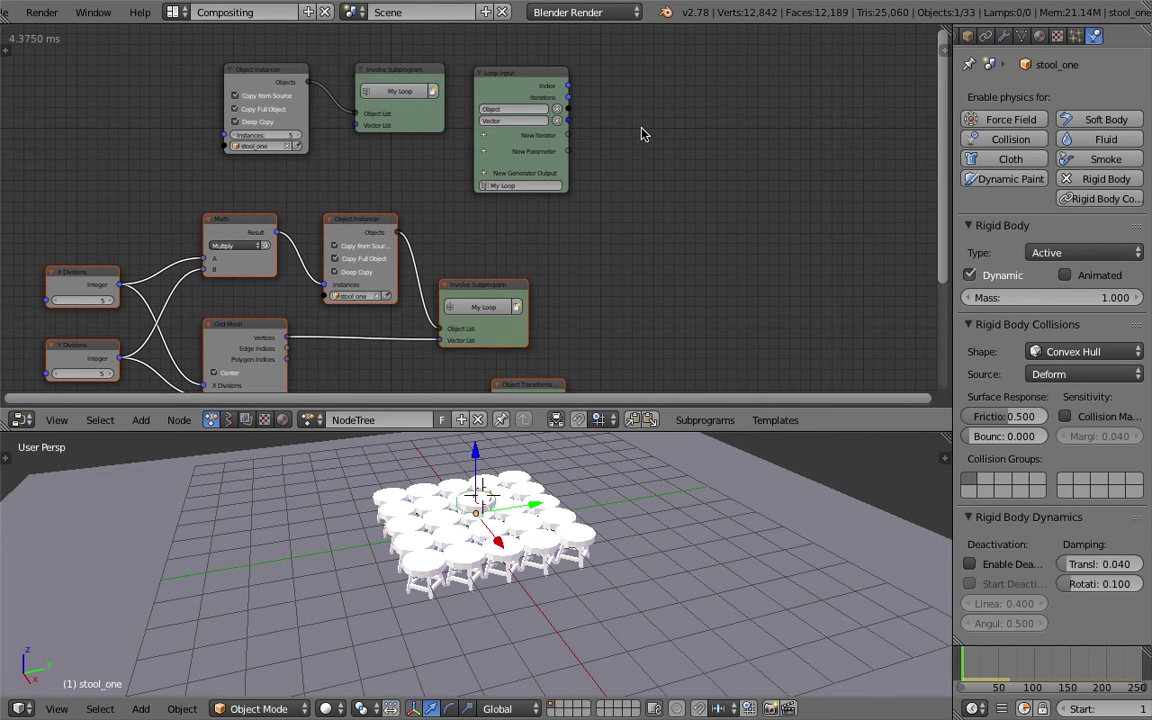
middle_click_drag(619, 219, 619, 166)
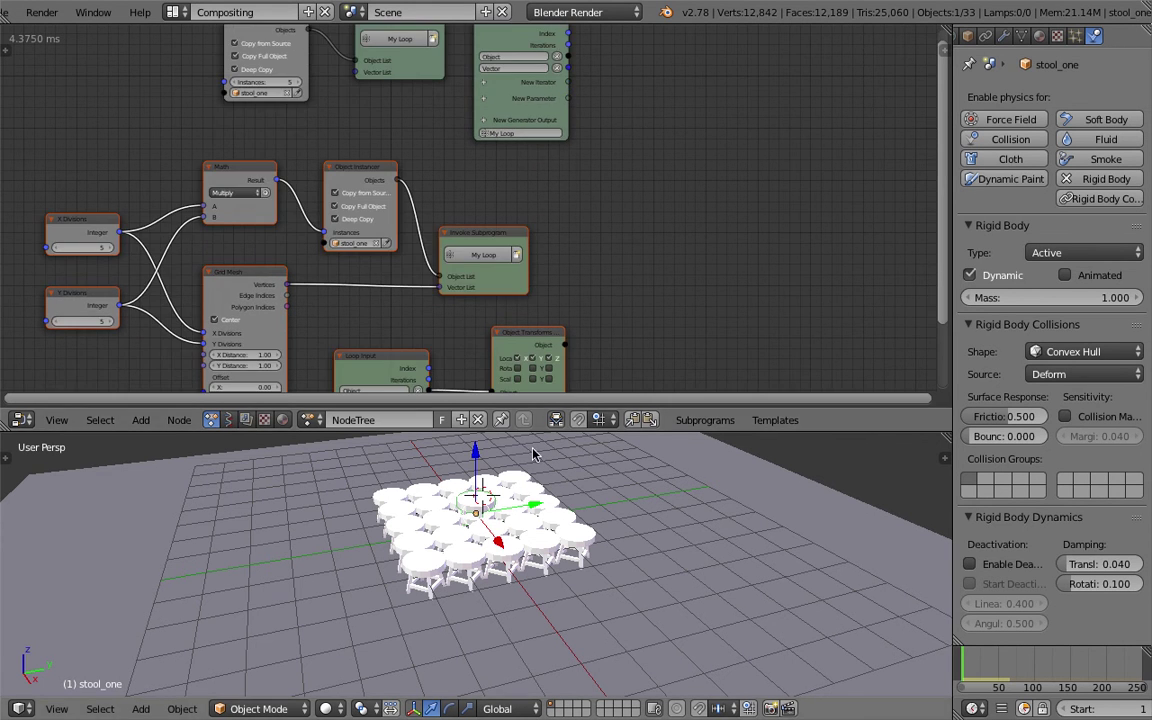
- Move the Object Transforms Output node farther away from the template's Loop Input node and save the file
middle_click_drag(525, 296, 584, 134)
scroll(602, 180, "up", 5)
left_click_drag(605, 191, 831, 182)
key("ctrl+s")
left_click(712, 216)
middle_click_drag(630, 260, 571, 221)
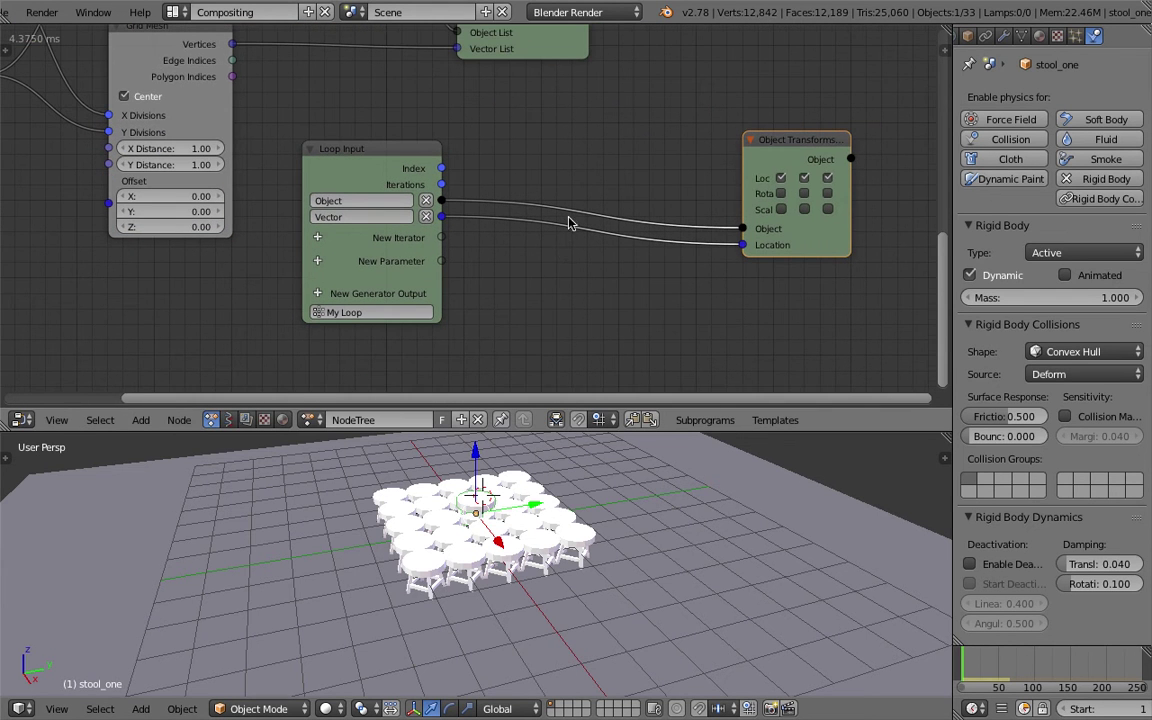
middle_click_drag(555, 645, 520, 580)
right_click(491, 504)
key("g")
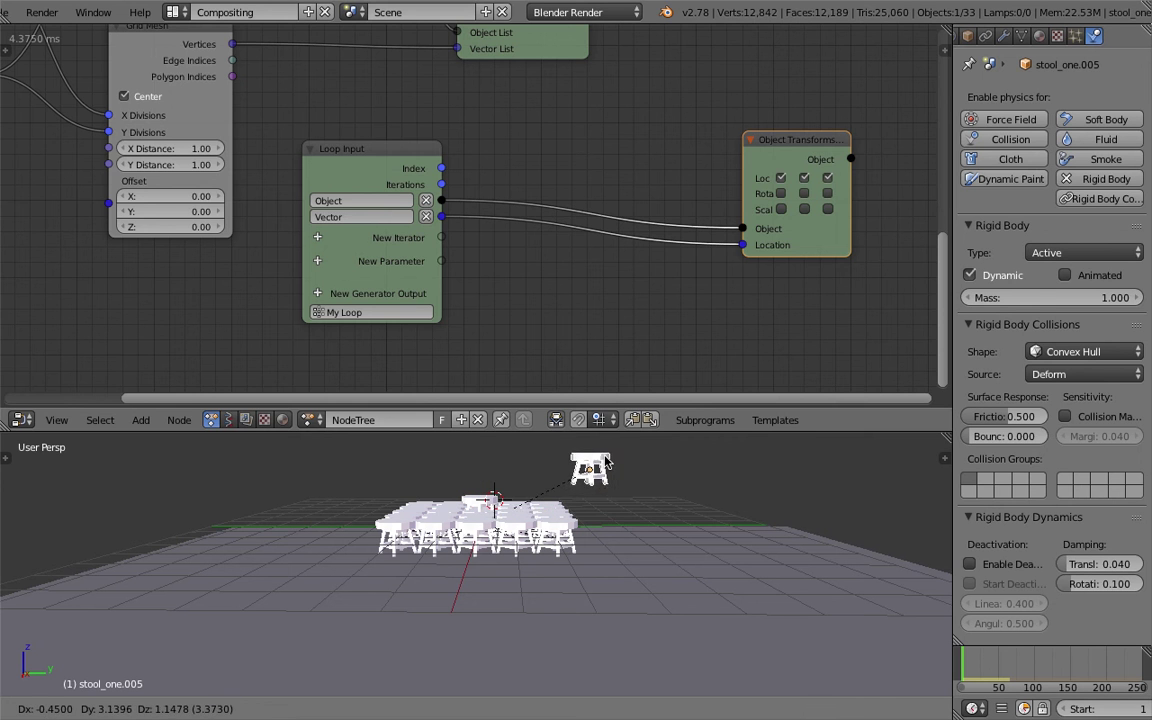
right_click(546, 473)
- Set the Grid Mesh node's X Distance and Y Distance to 1.84 and save the file
middle_click_drag(476, 63, 455, 258)
middle_click_drag(400, 212, 467, 216)
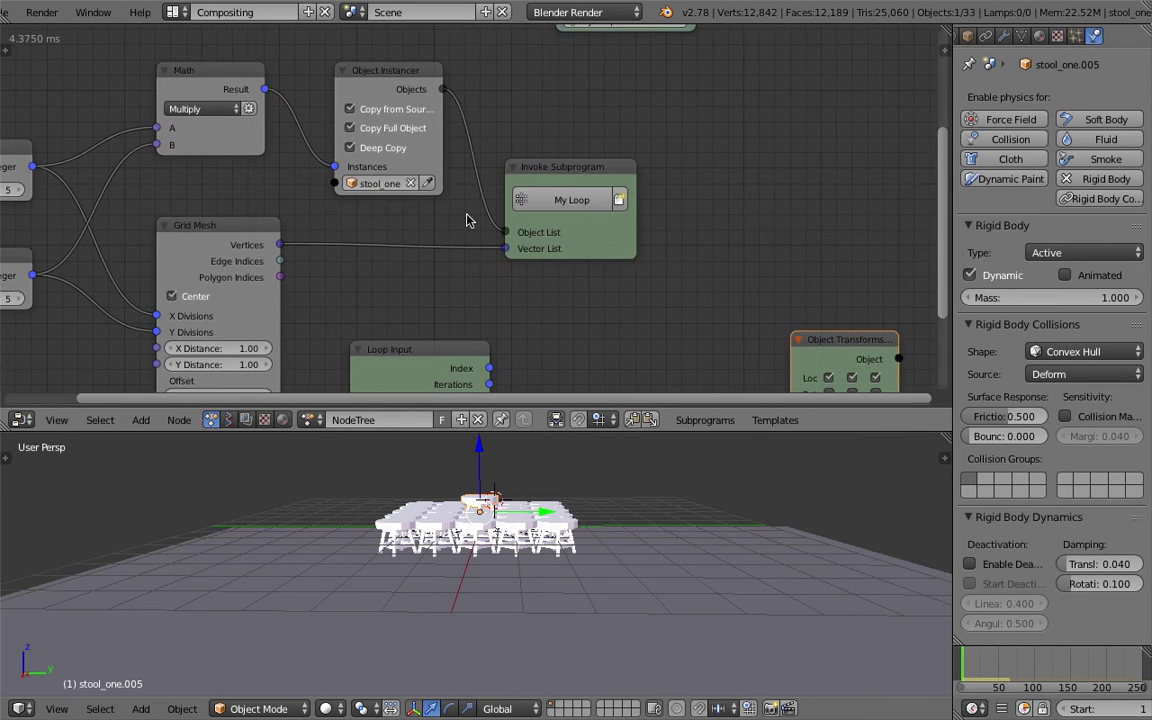
middle_click_drag(302, 192, 445, 160)
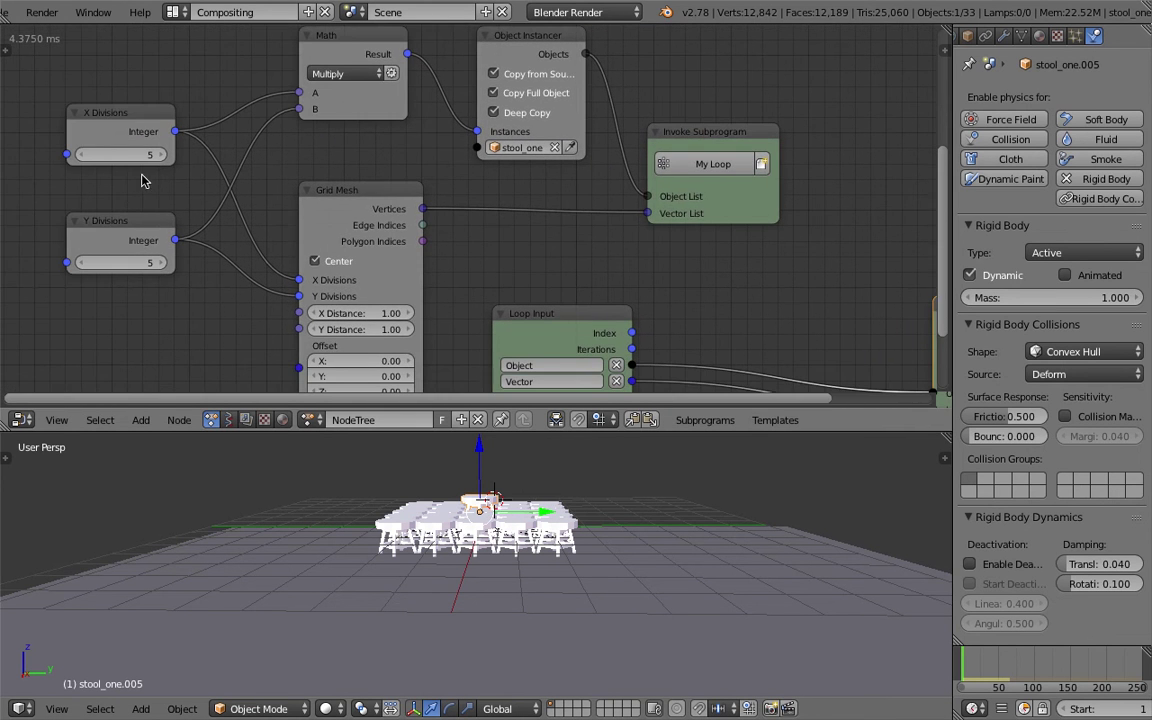
middle_click_drag(588, 485, 509, 591)
middle_click_drag(406, 347, 404, 235)
left_click_drag(364, 186, 448, 199)
middle_click_drag(645, 538, 618, 541)
key("ctrl+s")
left_click(640, 522)
- Play the animation briefly to test how the spaced-out stool grid behaves
scroll(618, 541, "down", 3)
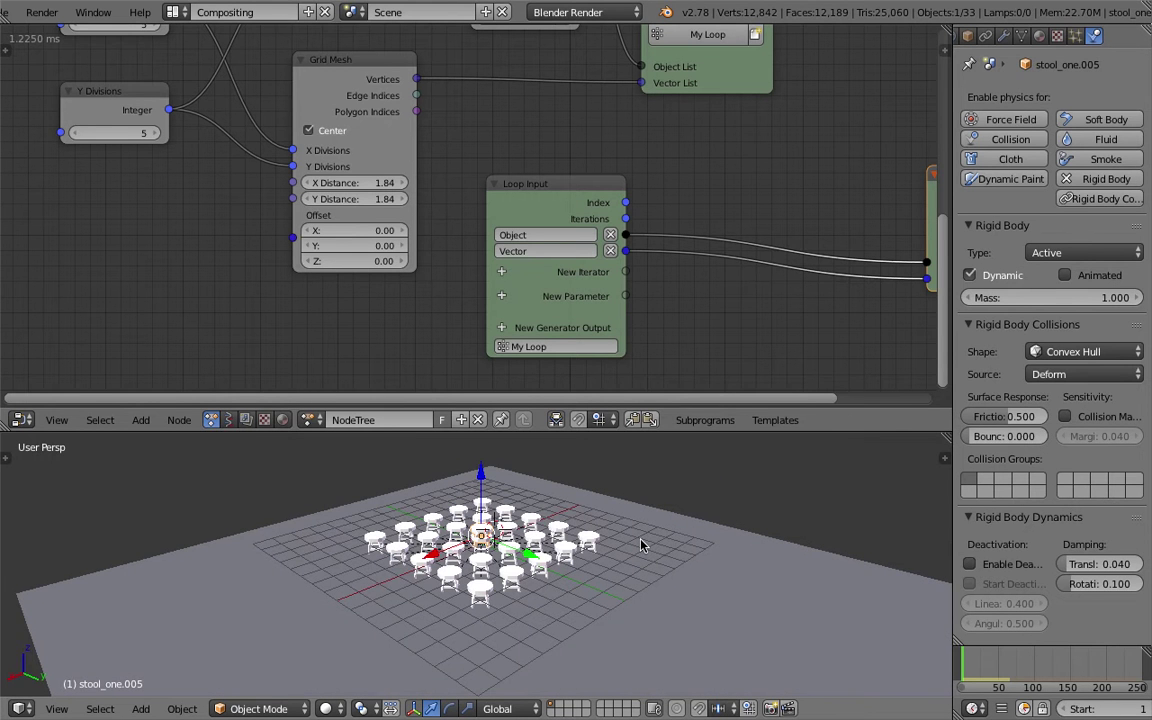
key("alt+a")
key("Escape")
left_click(643, 544)
middle_click_drag(643, 544, 568, 540)
- Delete the original Object Instancer, Invoke Subprogram and Loop Input nodes above the template's nodes
middle_click_drag(514, 121, 487, 313)
scroll(500, 286, "down", 4)
left_click(395, 122)
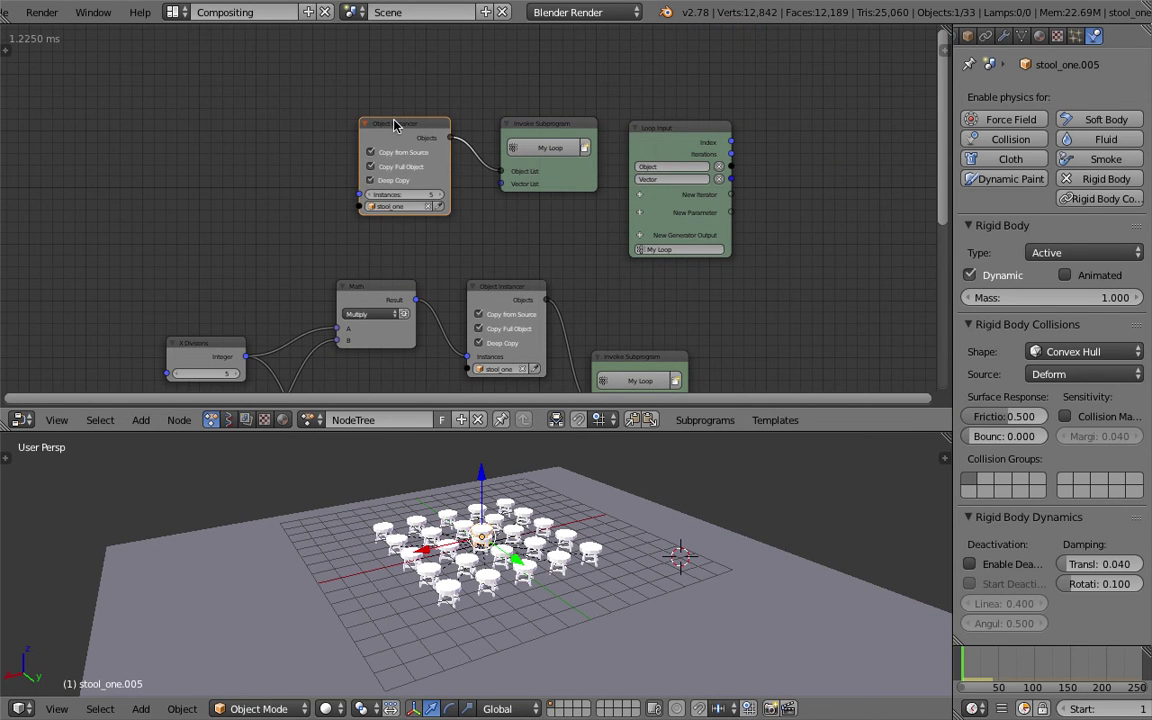
key("x")
left_click(537, 123)
key("x")
left_click(686, 130)
key("x")
middle_click_drag(648, 267, 565, 102)
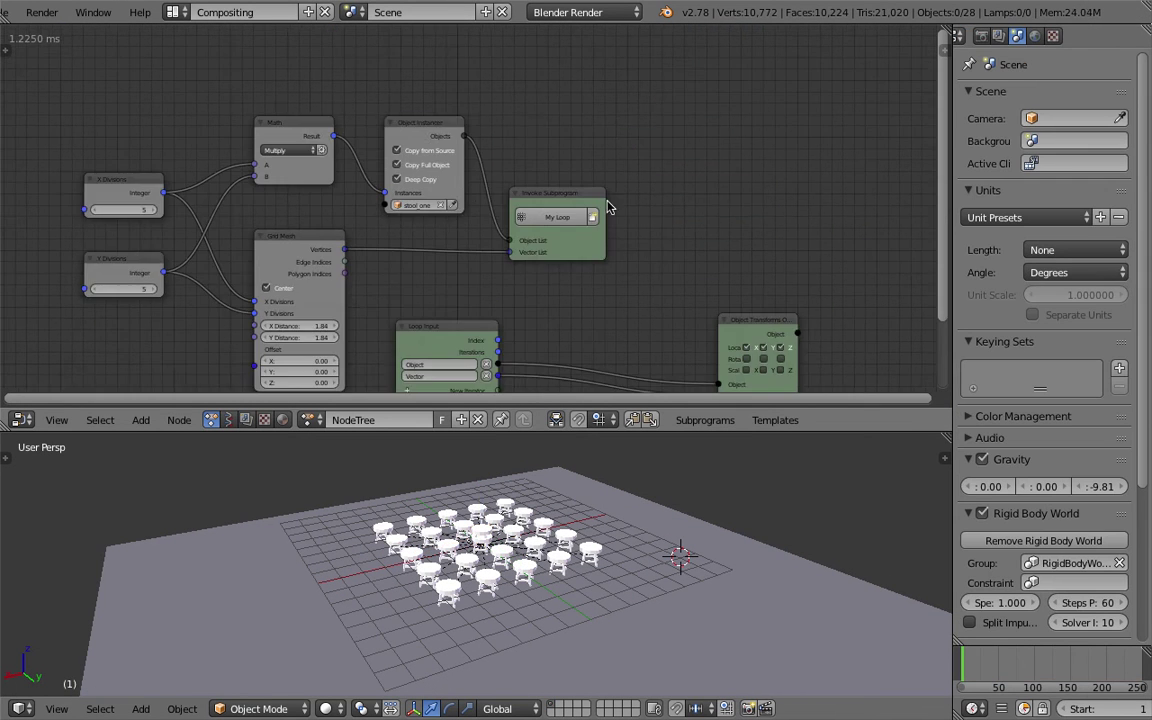
- Move the original stool_one out of the stool grid so it stands apart from the instances
middle_click_drag(607, 207, 579, 148)
scroll(584, 508, "up", 4)
right_click(500, 491)
scroll(510, 494, "down", 4)
key("g")
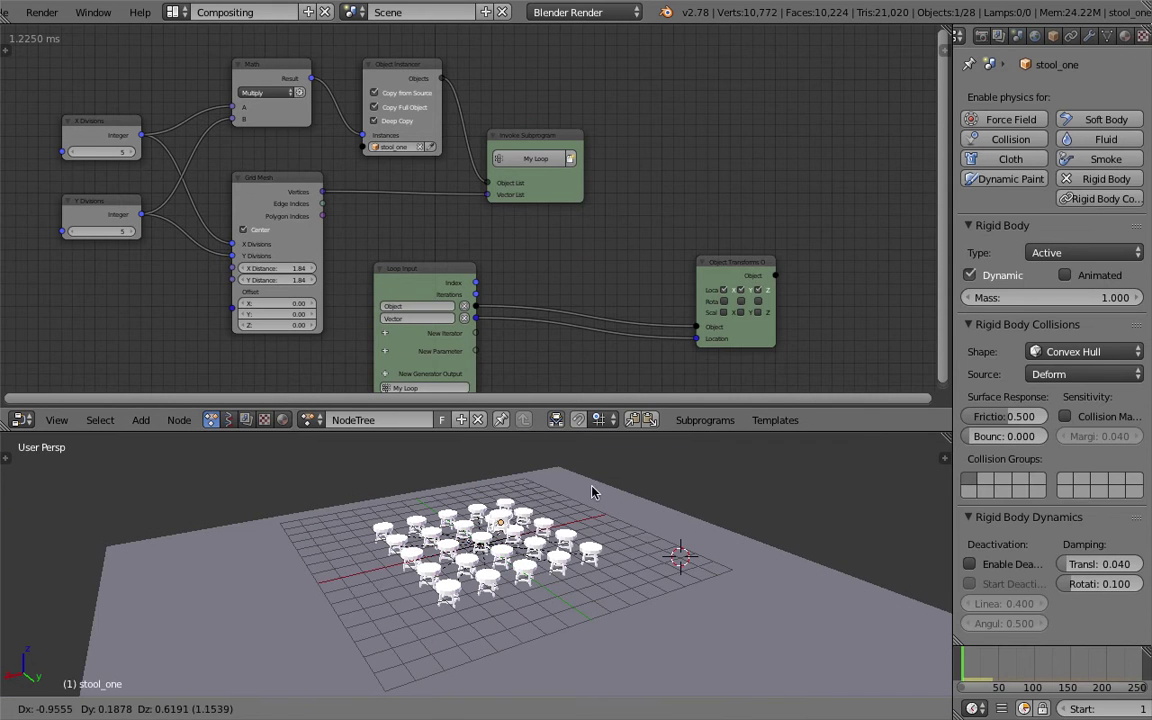
left_click(628, 492)
middle_click_drag(661, 508, 635, 510)
scroll(635, 509, "up", 4)
- Play the simulation to compare the original stool's physics with that of the instances
middle_click_drag(578, 337, 468, 139)
middle_click_drag(621, 268, 643, 318)
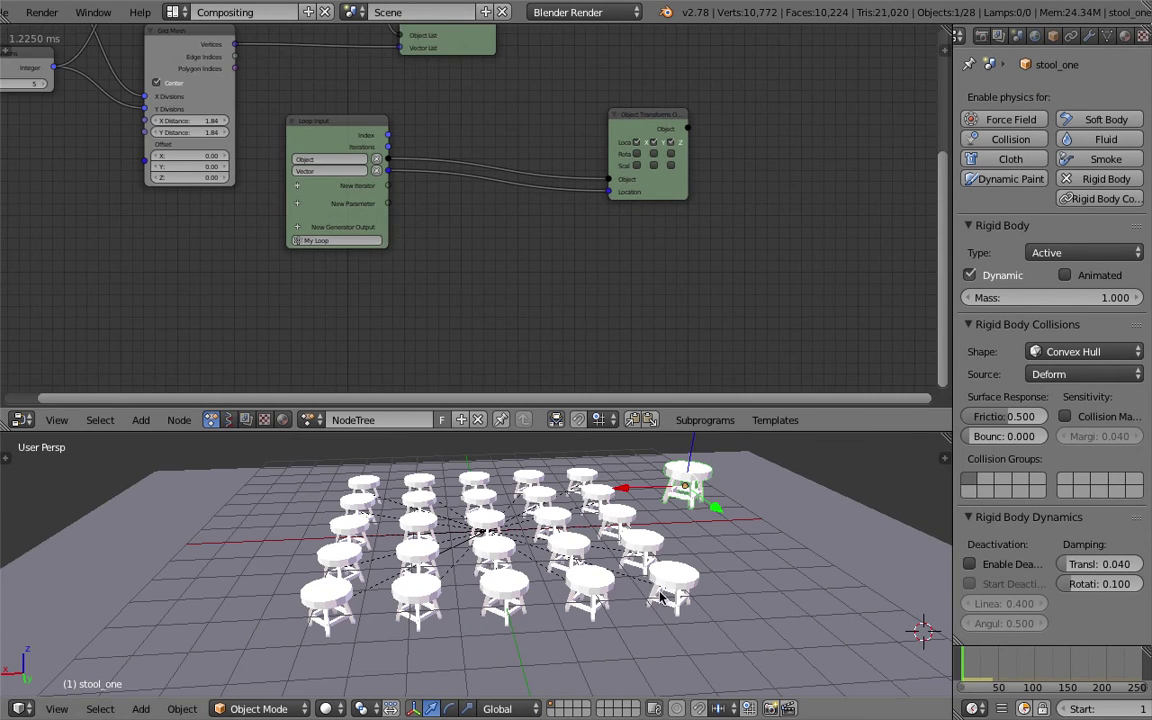
middle_click_drag(709, 545, 721, 542)
key("alt+a")
middle_click_drag(722, 586, 714, 551)
key("Escape")
- Bring the Object Transforms Output node closer to the Loop Input and add an Object Group Operations node beside it
middle_click_drag(622, 270, 586, 319)
left_click_drag(620, 243, 531, 250)
scroll(656, 221, "up", 4)
key("shift+a")
left_click(656, 220)
type("group")
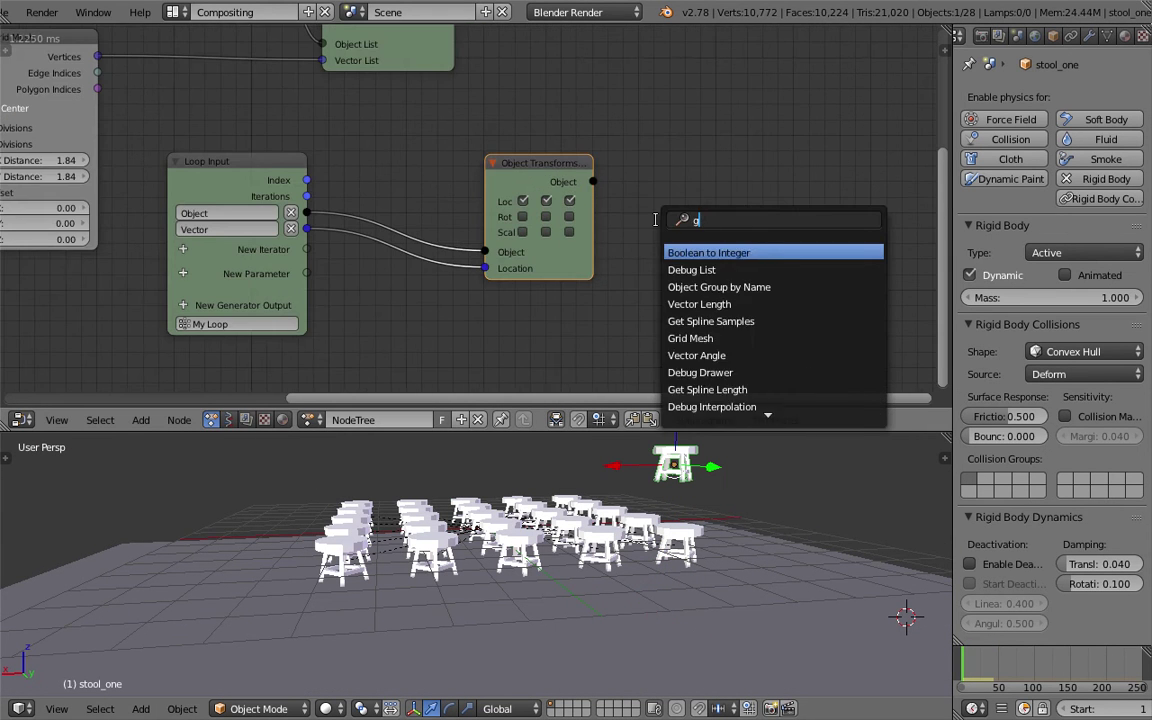
key("Down")
key("Down")
key("Down")
key("Down")
key("Down")
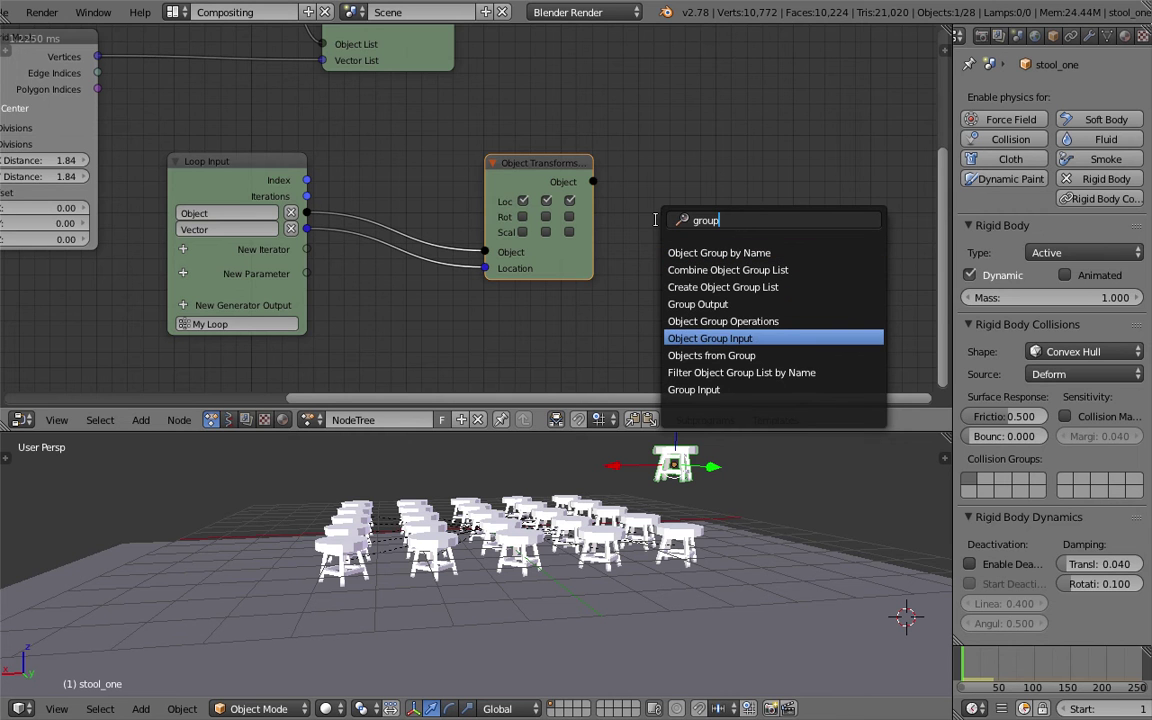
key("Up")
key("Return")
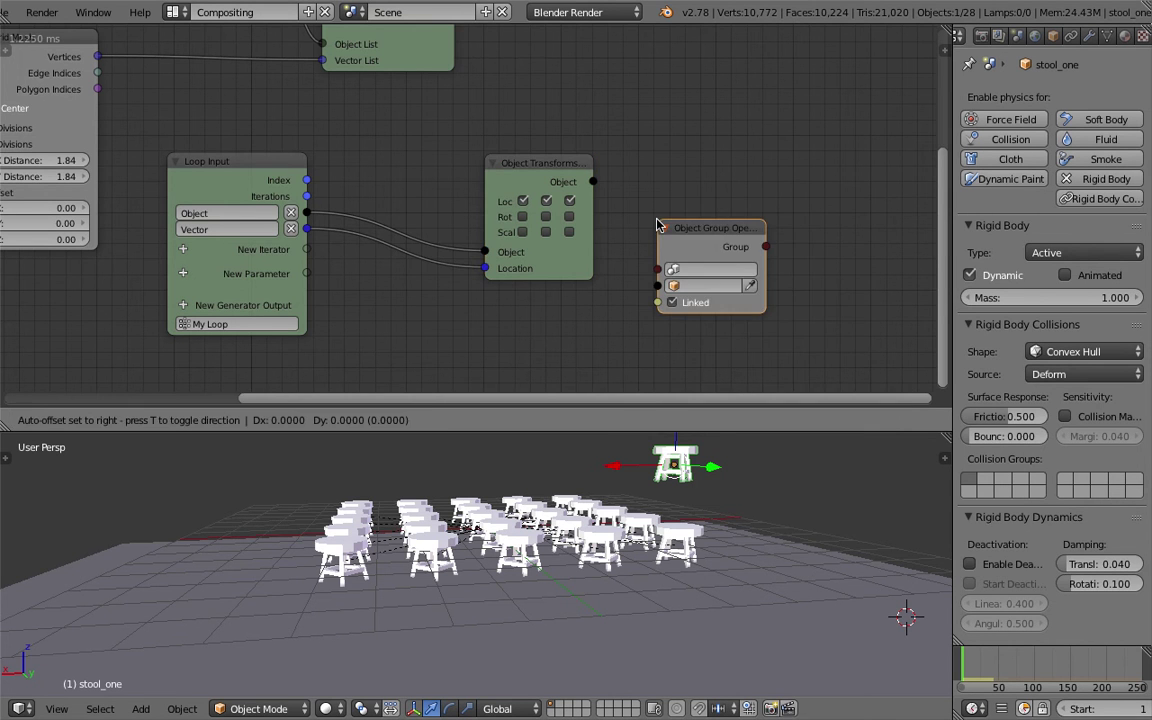
left_click(677, 180)
- Feed the Object Transforms Output's object into the Object Group Operations node, choose the RigidBodyWorld group and narrow the node
left_click_drag(594, 182, 677, 245)
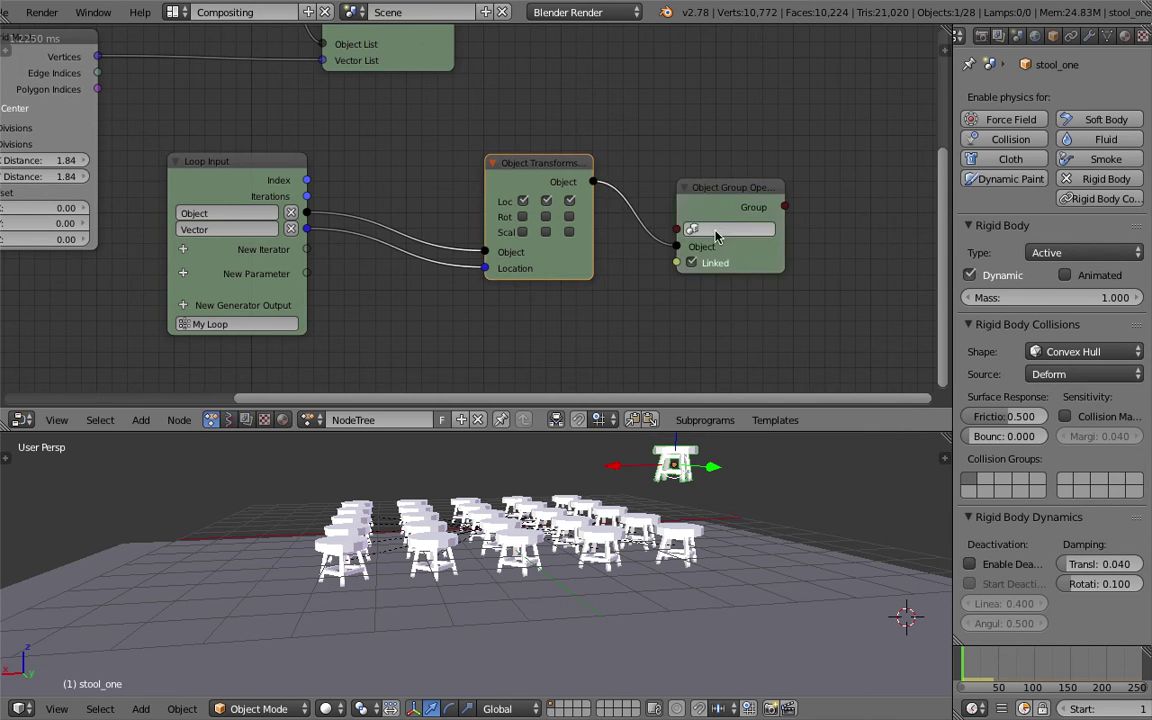
left_click(725, 228)
left_click(741, 252)
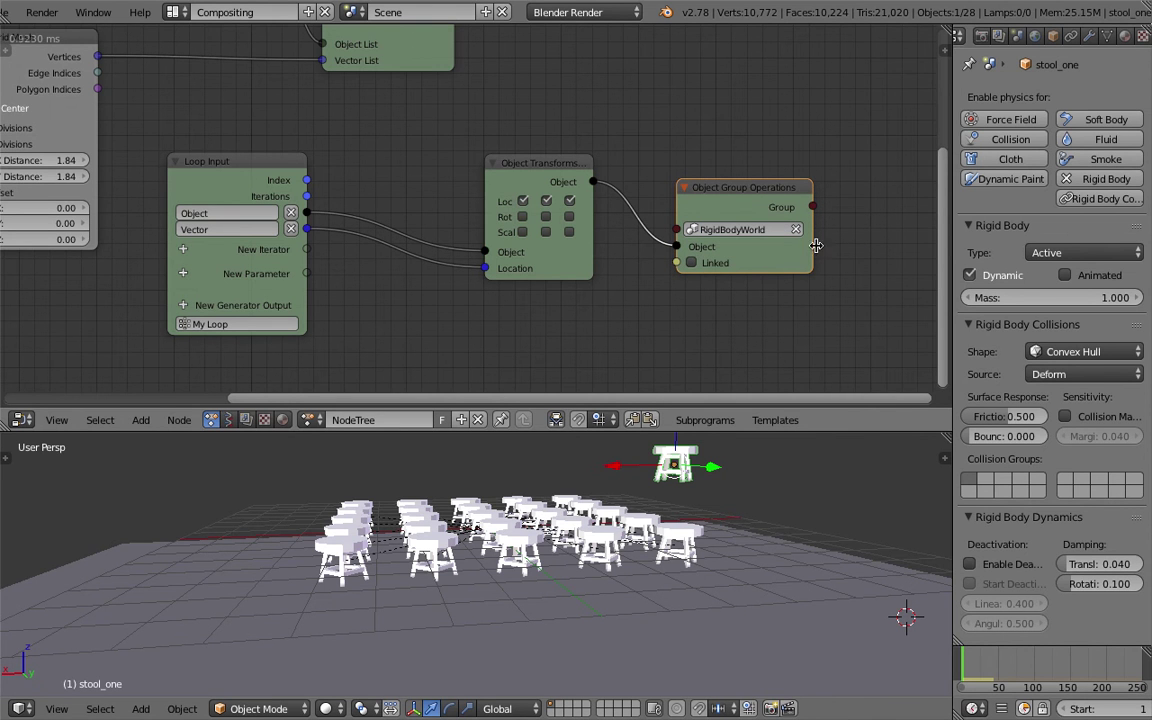
left_click_drag(815, 247, 788, 253)
- Play the simulation to check how the linked stool instances fall onto the floor
middle_click_drag(755, 546, 760, 592)
left_click(783, 517)
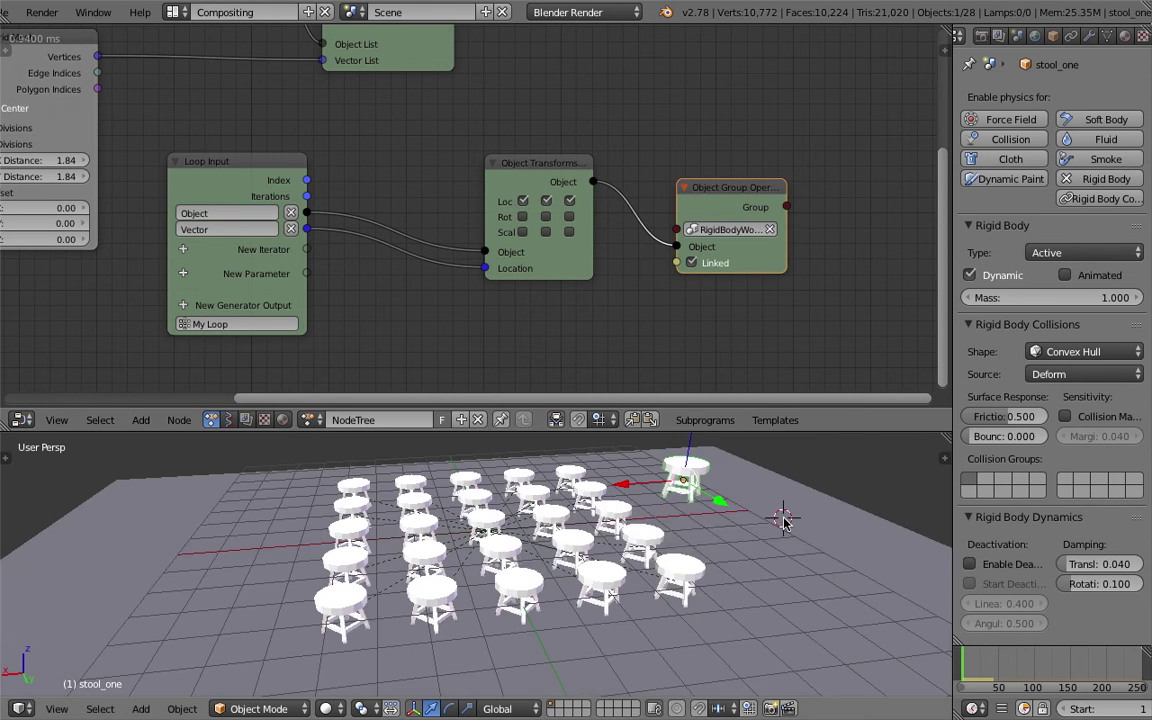
key("alt+a")
scroll(664, 550, "down", 3)
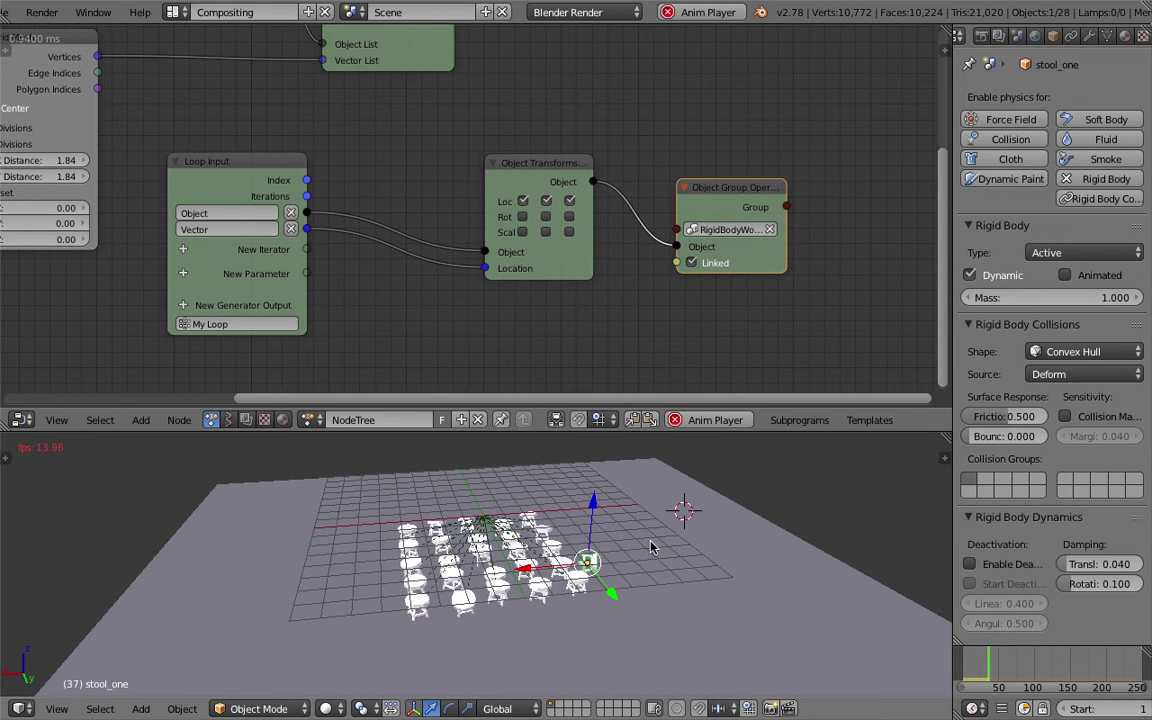
scroll(530, 570, "up", 4)
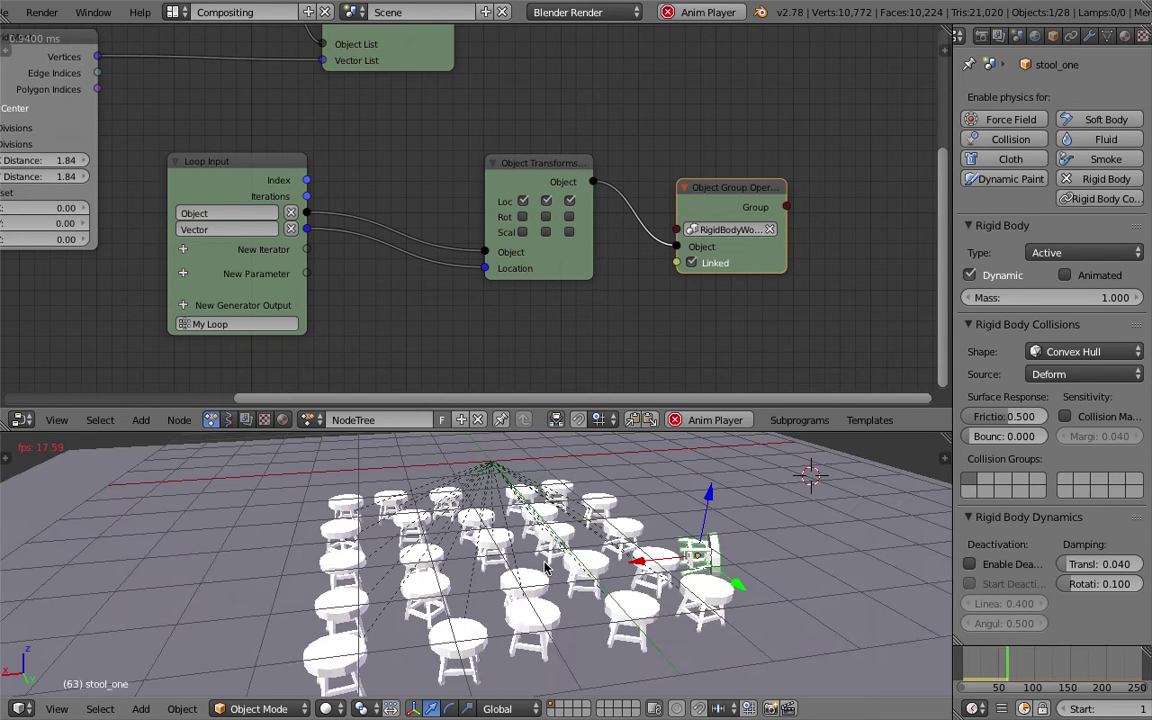
middle_click_drag(584, 548, 599, 521)
key("Escape")
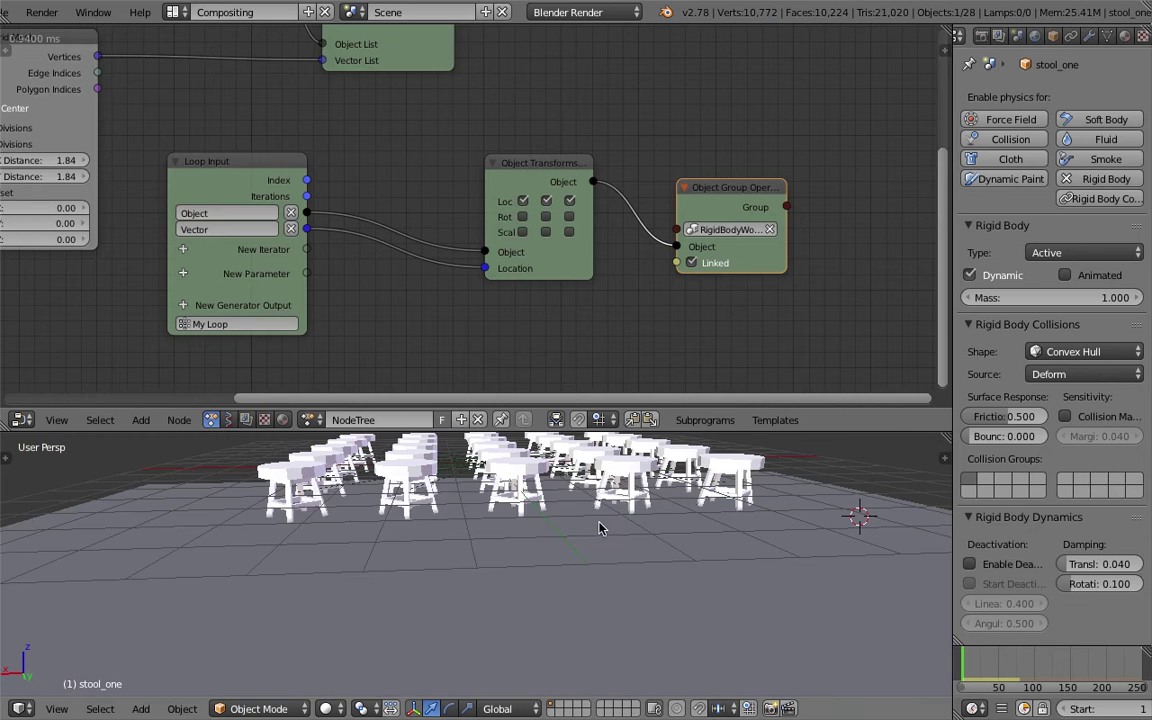
- Hide the relationship lines through the Object Instancer's advanced node settings
scroll(350, 235, "down", 5)
middle_click_drag(359, 140, 457, 271)
scroll(517, 535, "up", 4)
middle_click_drag(517, 535, 467, 525)
scroll(535, 622, "down", 5)
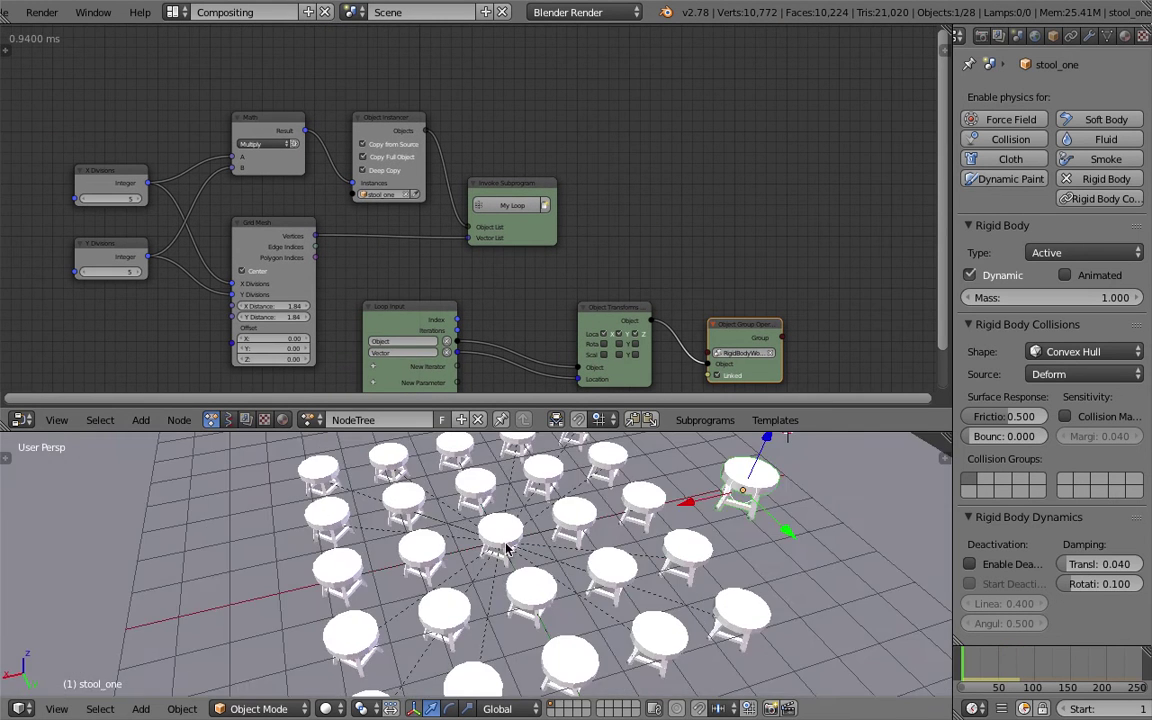
scroll(360, 141, "down", 3)
middle_click_drag(408, 160, 470, 229)
scroll(470, 229, "up", 3)
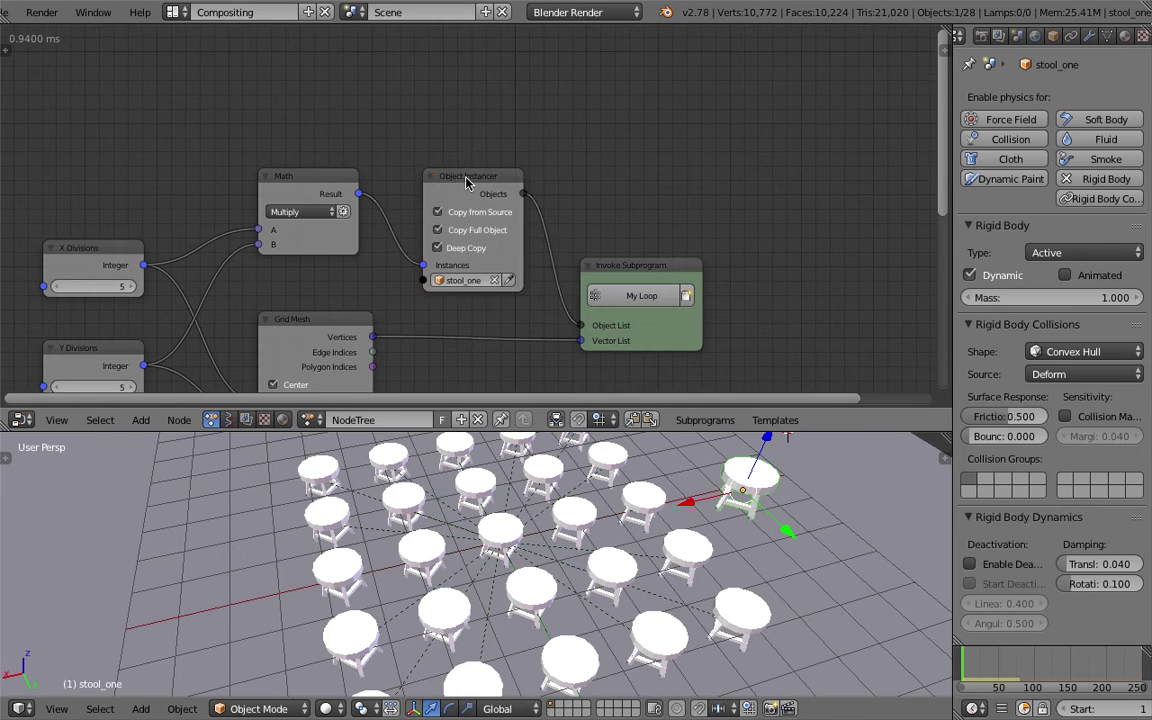
scroll(465, 190, "up", 1)
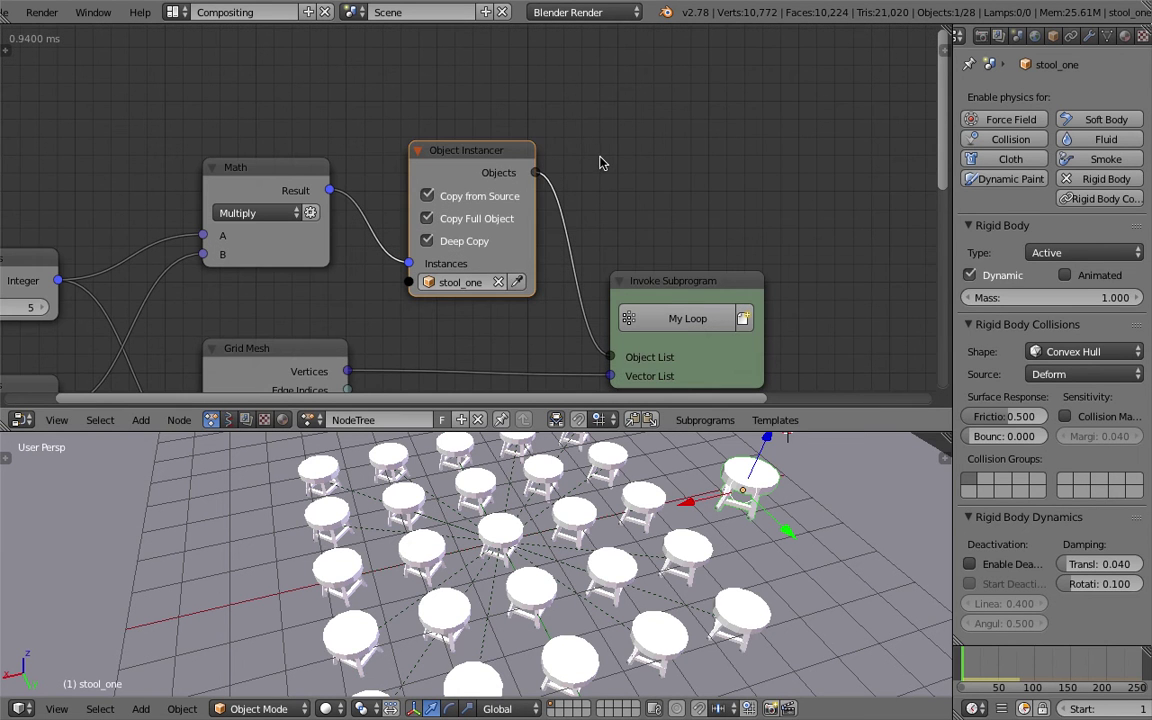
key("u")
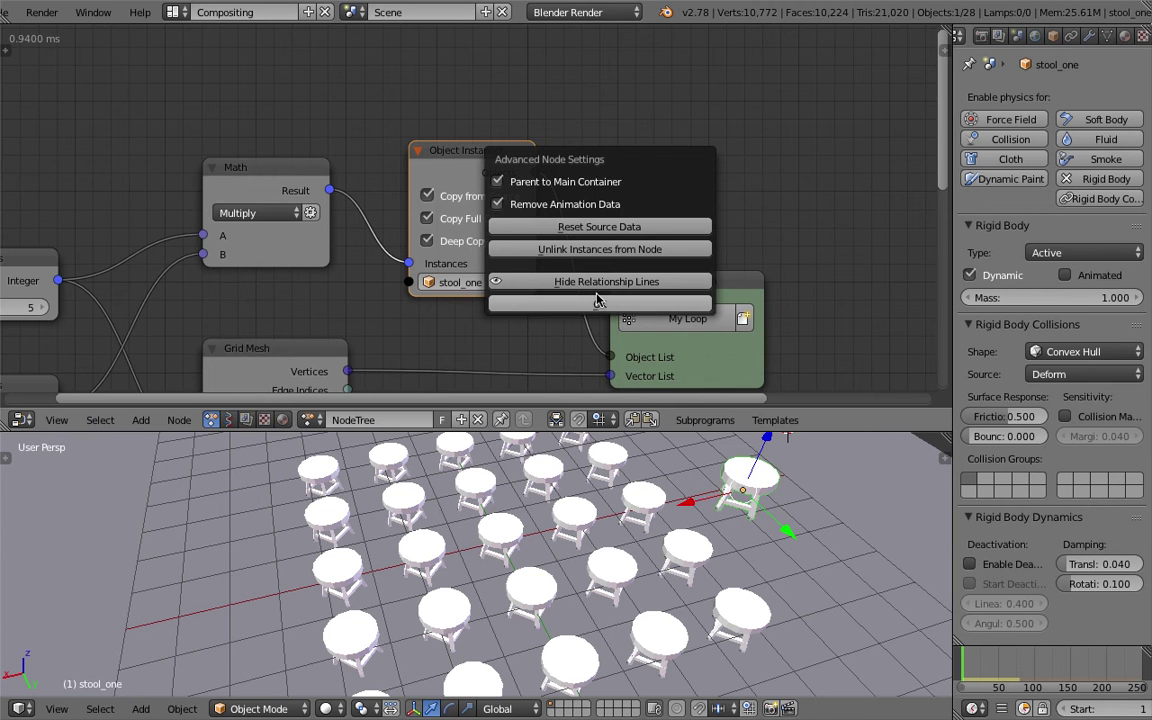
left_click(605, 305)
scroll(540, 290, "down", 3)
scroll(557, 486, "down", 4)
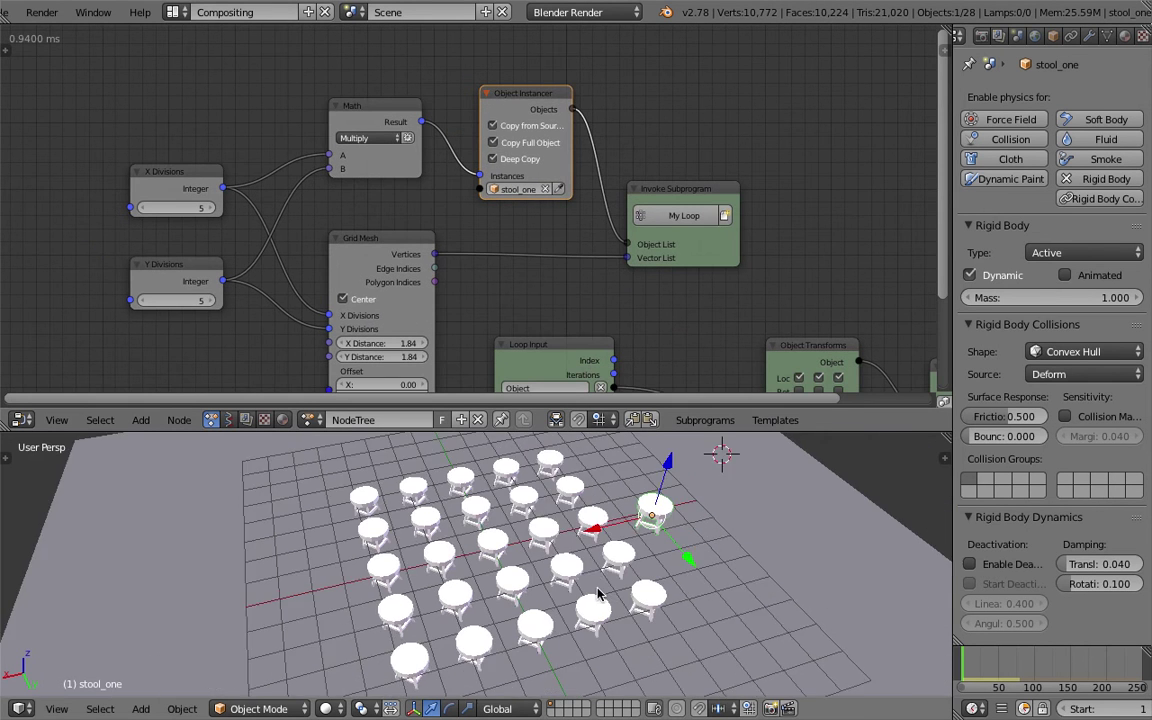
- Move the original stool higher and farther away from the stool grid and save the file
middle_click_drag(584, 361, 532, 195)
middle_click_drag(518, 550, 549, 506)
key("g")
left_click(731, 470)
key("ctrl+s")
left_click(728, 469)
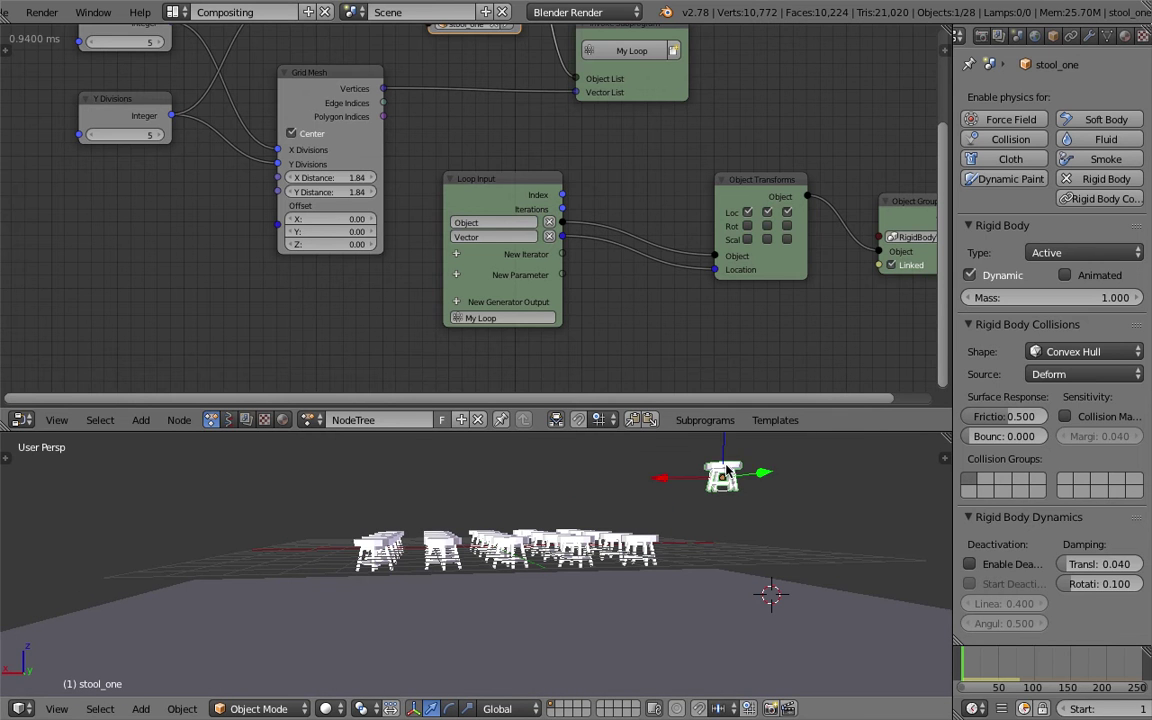
- Move the original stool to layer 2 so only the instances remain on the first layer
key("m")
key("2")
middle_click_drag(640, 518, 678, 548)
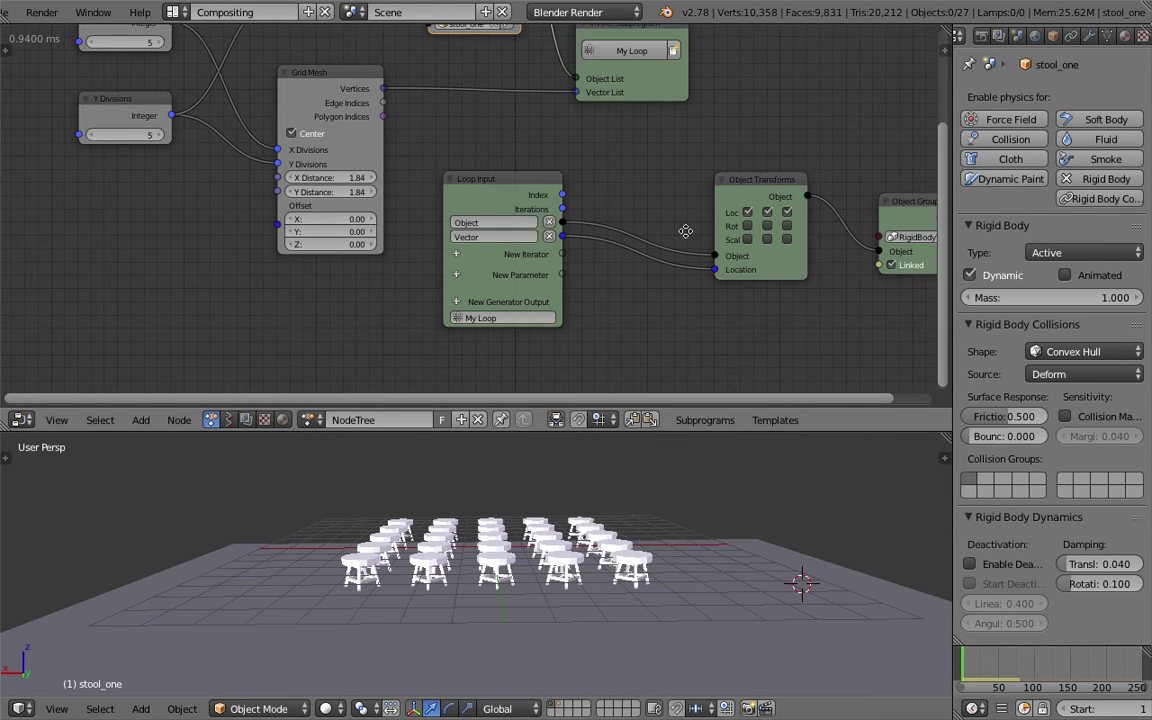
- Spread the Object Transforms Output and Object Group Operations nodes farther apart
middle_click_drag(687, 229, 544, 211)
left_click_drag(600, 188, 630, 214)
left_click_drag(792, 190, 851, 182)
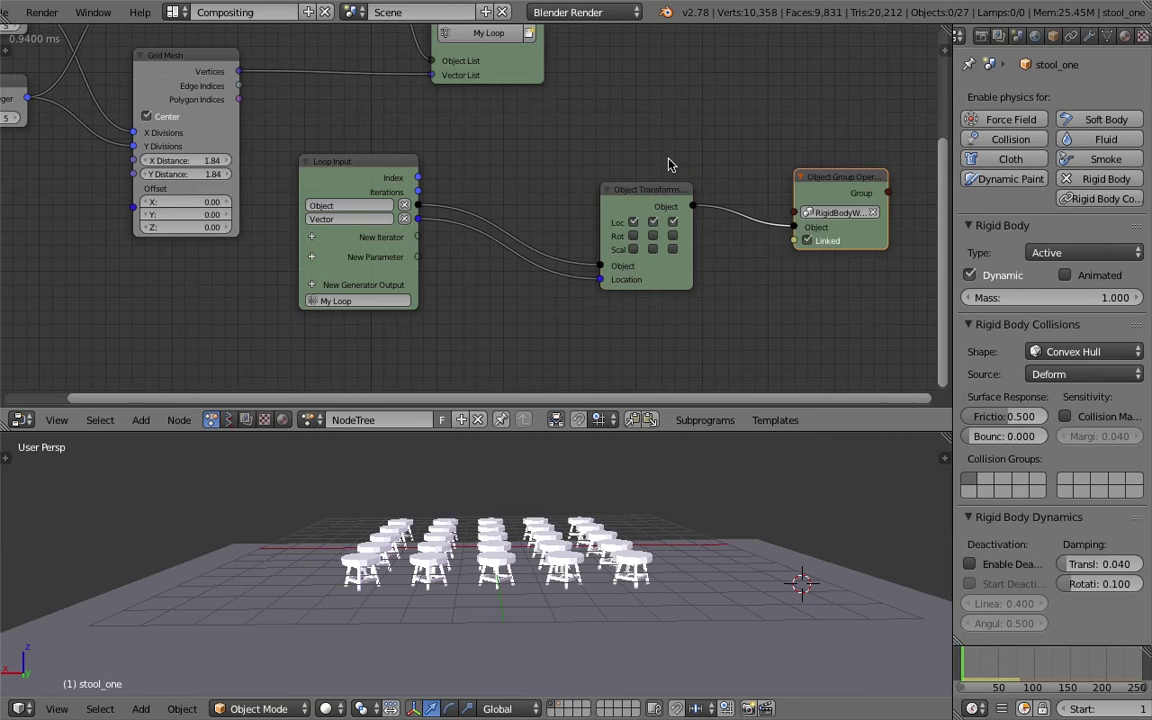
- Add a Random Euler node seeded by the loop index, connect it to the enabled rotation of Object Transforms Output, and save
key("shift+a")
left_click(541, 138)
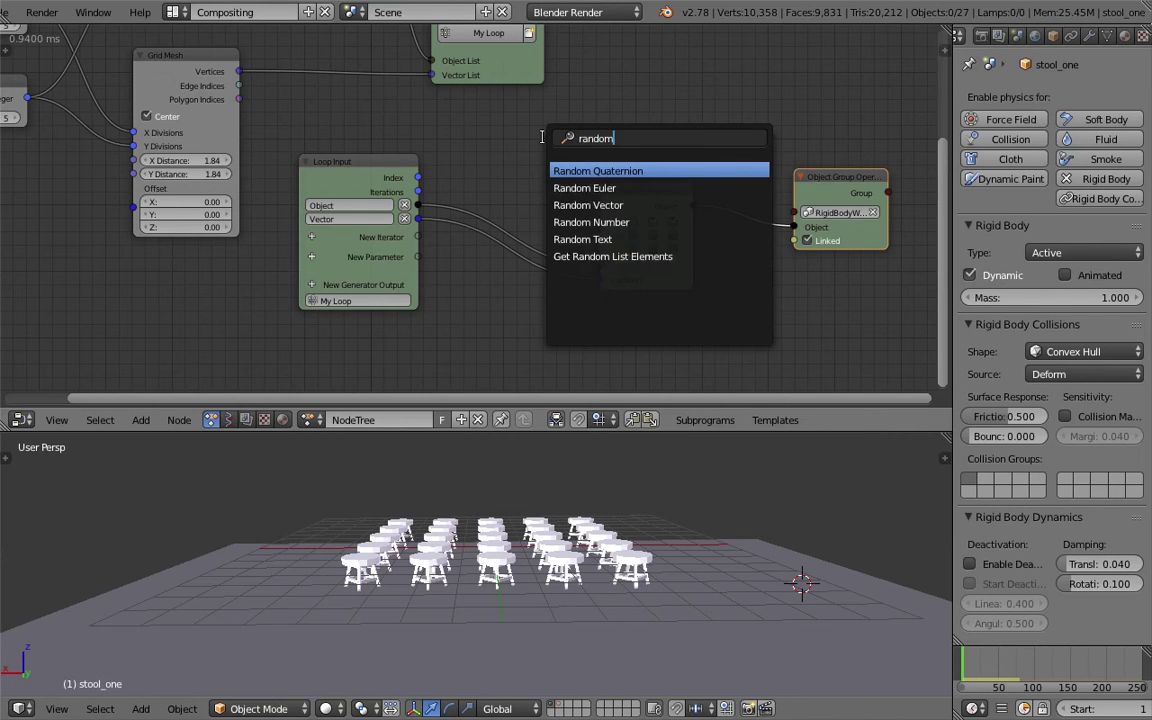
key("Return")
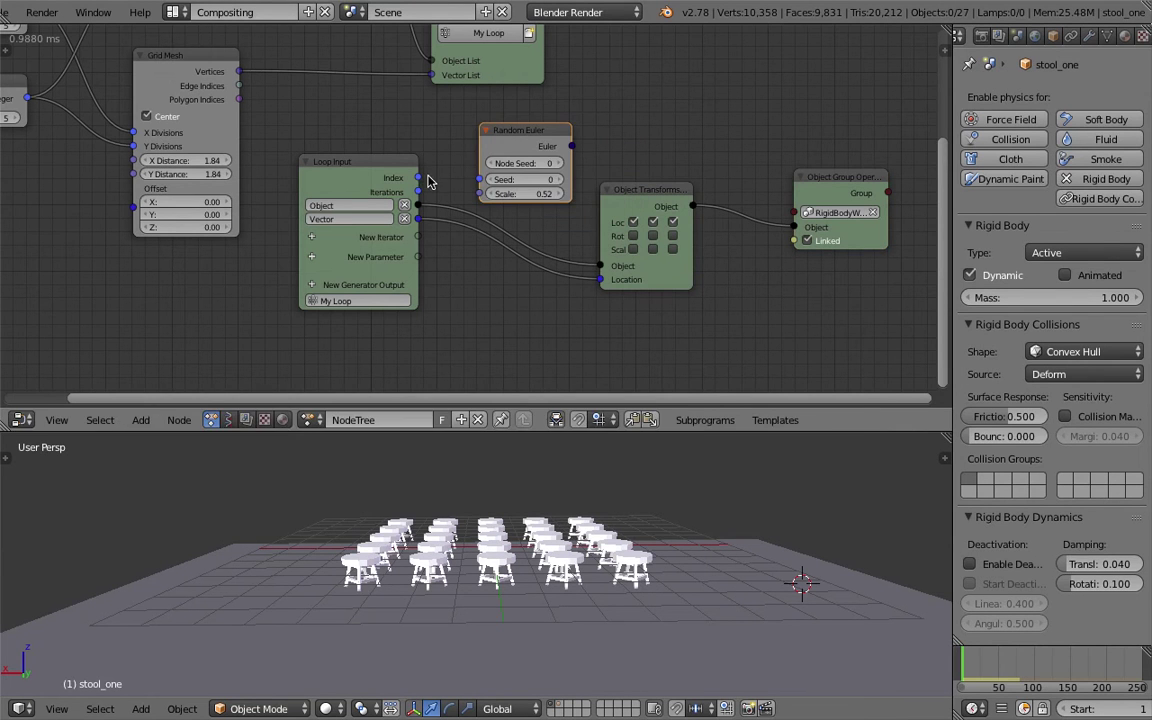
left_click_drag(419, 179, 478, 181)
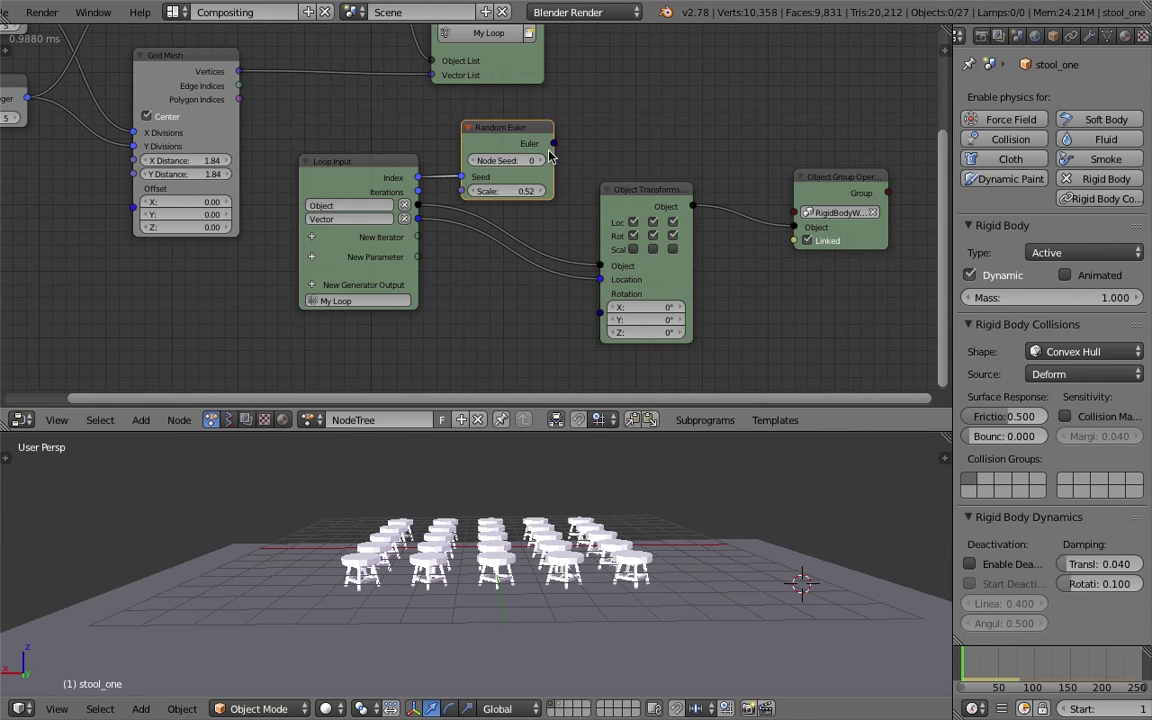
left_click_drag(612, 301, 602, 311)
key("ctrl+s")
left_click(567, 299)
- Raise the Random Euler scale to 5.95, shift the Object Transforms Output node away from it, and save the file
left_click_drag(512, 191, 552, 191)
left_click_drag(634, 195, 689, 195)
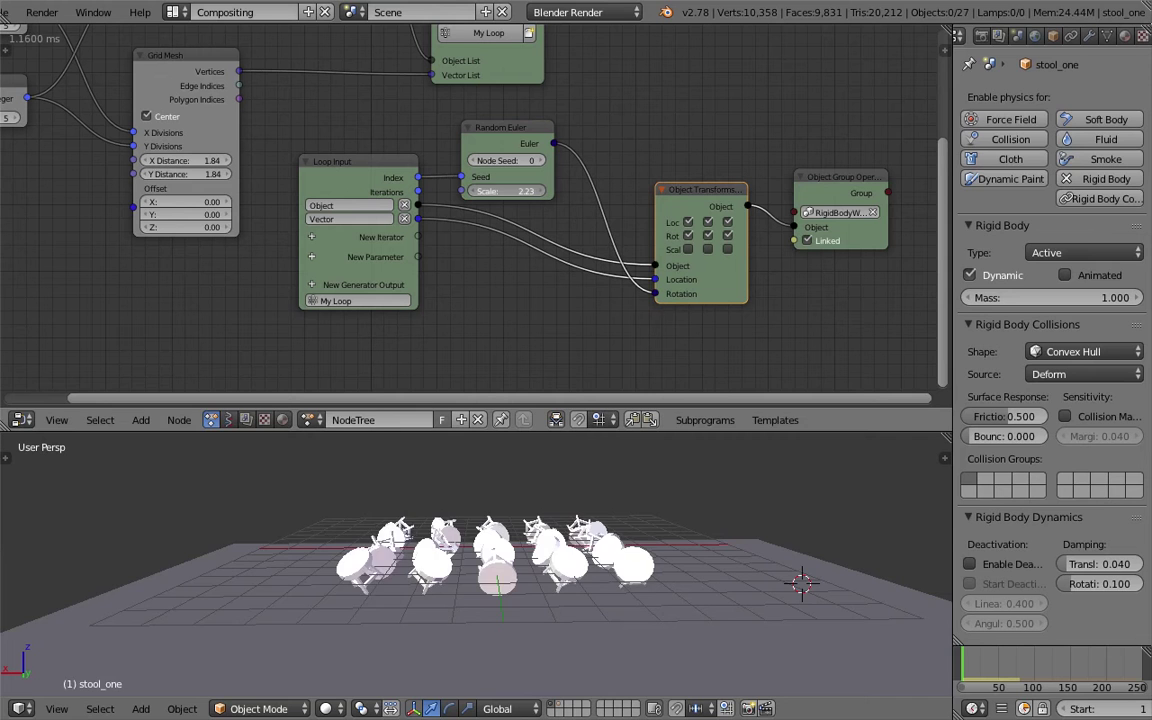
left_click_drag(540, 191, 565, 191)
middle_click_drag(586, 512, 661, 572)
key("ctrl+s")
left_click(661, 573)
left_click_drag(511, 191, 619, 191)
middle_click_drag(650, 588, 632, 608)
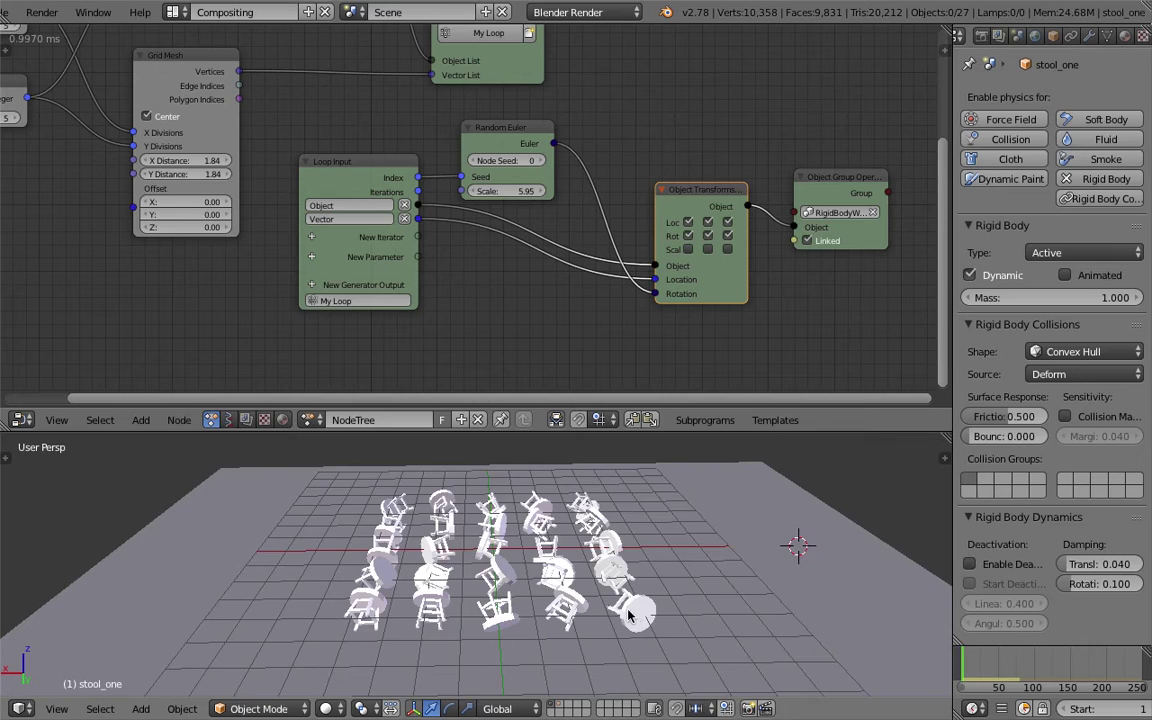
- Enlarge the 3D viewport by shrinking the node editor above it, and save the file
scroll(628, 615, "down", 2)
middle_click_drag(684, 522, 678, 474, "shift")
left_click(674, 436)
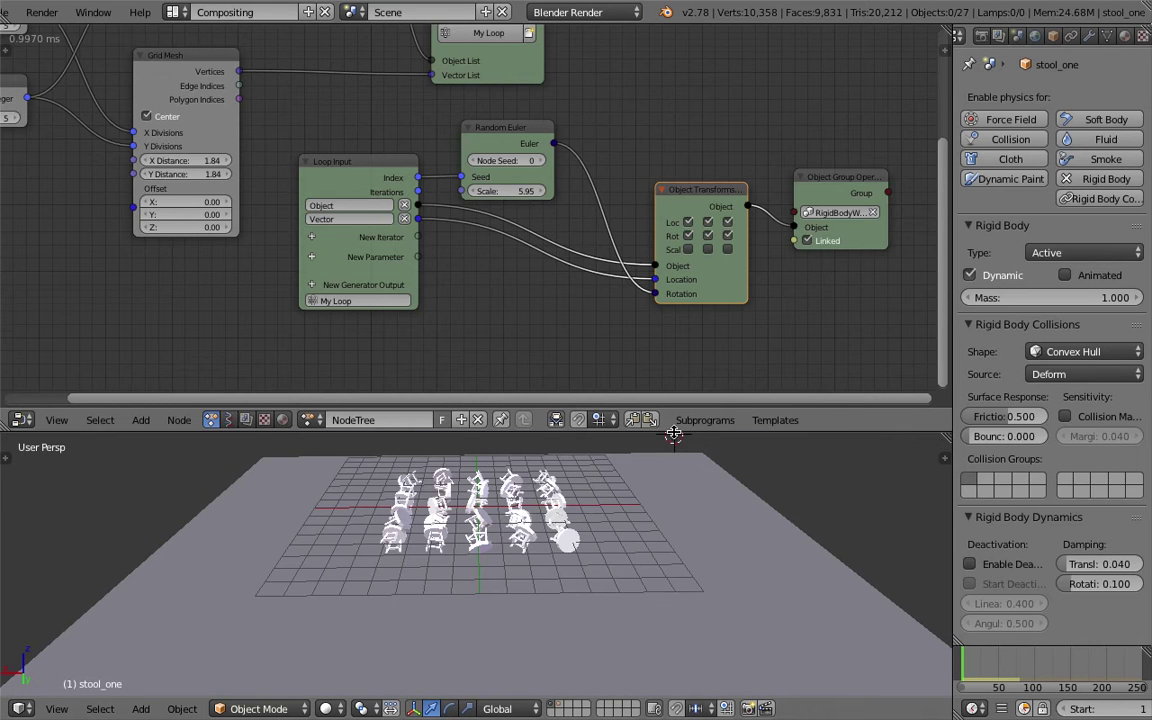
left_click_drag(674, 432, 670, 284)
middle_click_drag(594, 398, 546, 394)
key("ctrl+s")
left_click(527, 380)
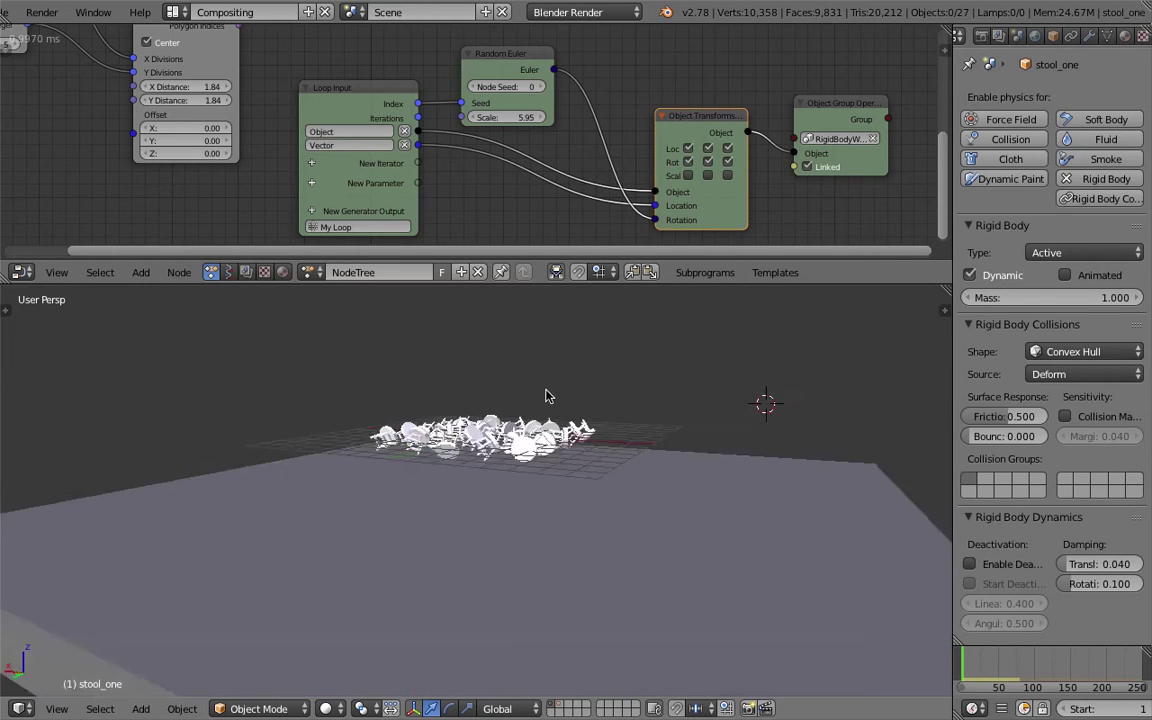
scroll(552, 394, "up", 1)
middle_click_drag(664, 364, 667, 385)
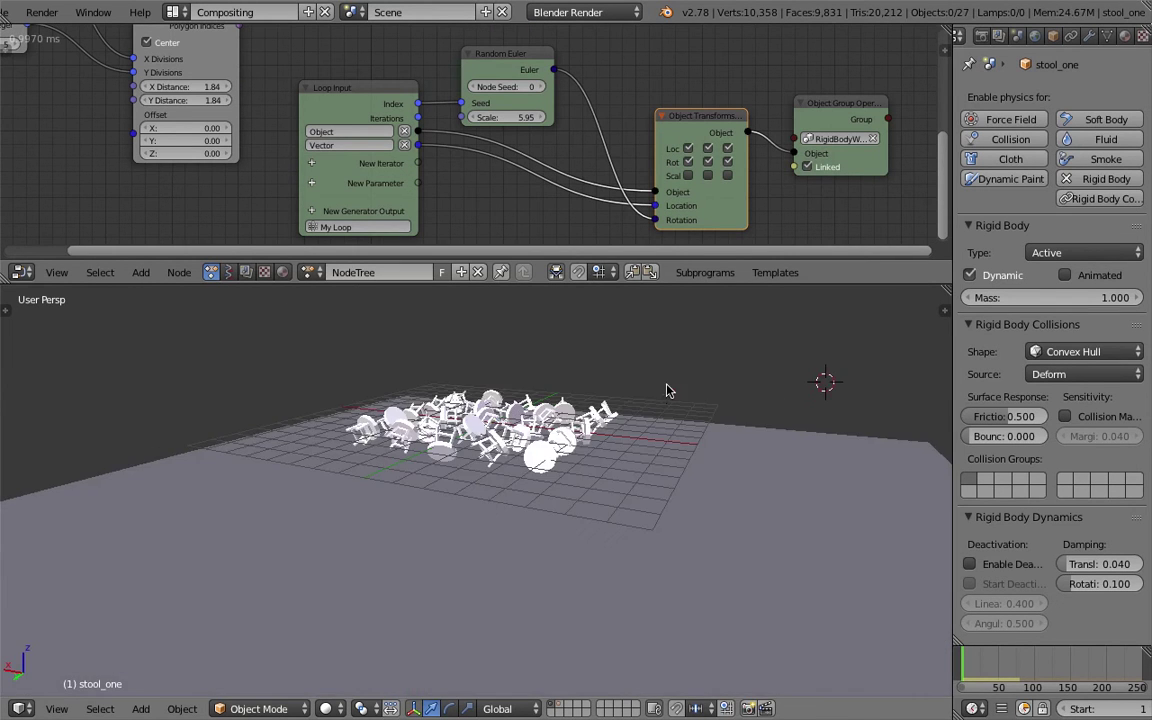
- Hide the grid floor in the 3D viewport's display settings and save the file
left_click(944, 310)
scroll(893, 504, "down", 15)
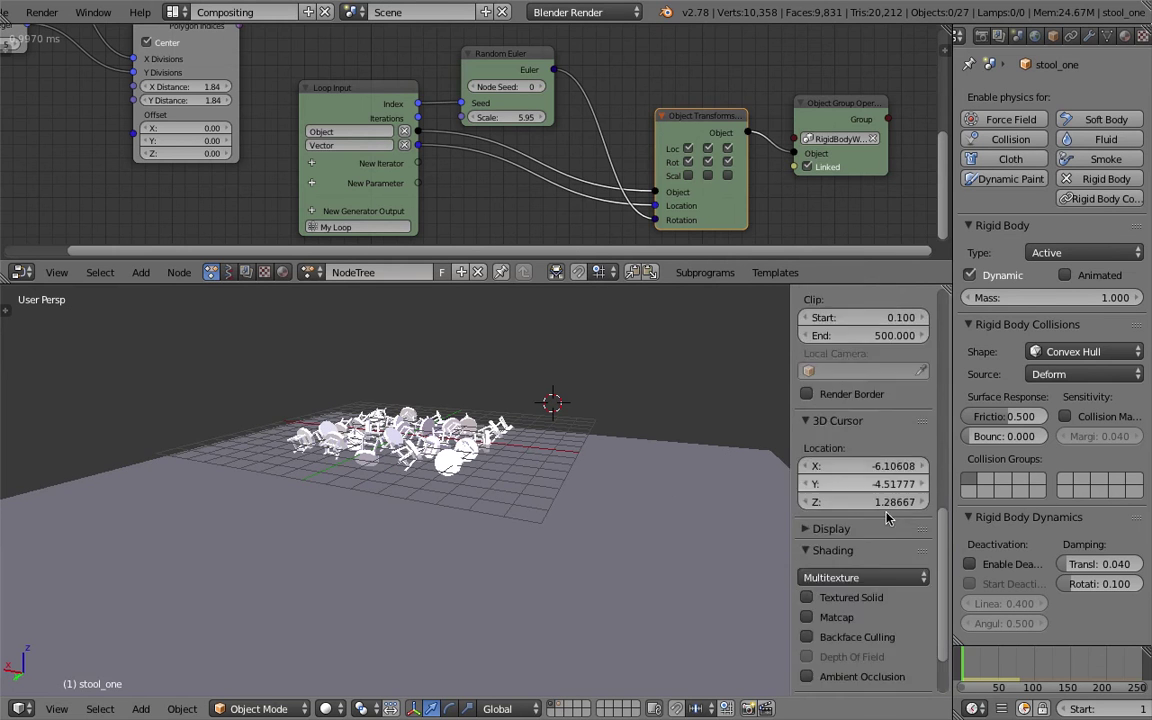
left_click(832, 450)
scroll(860, 530, "down", 4)
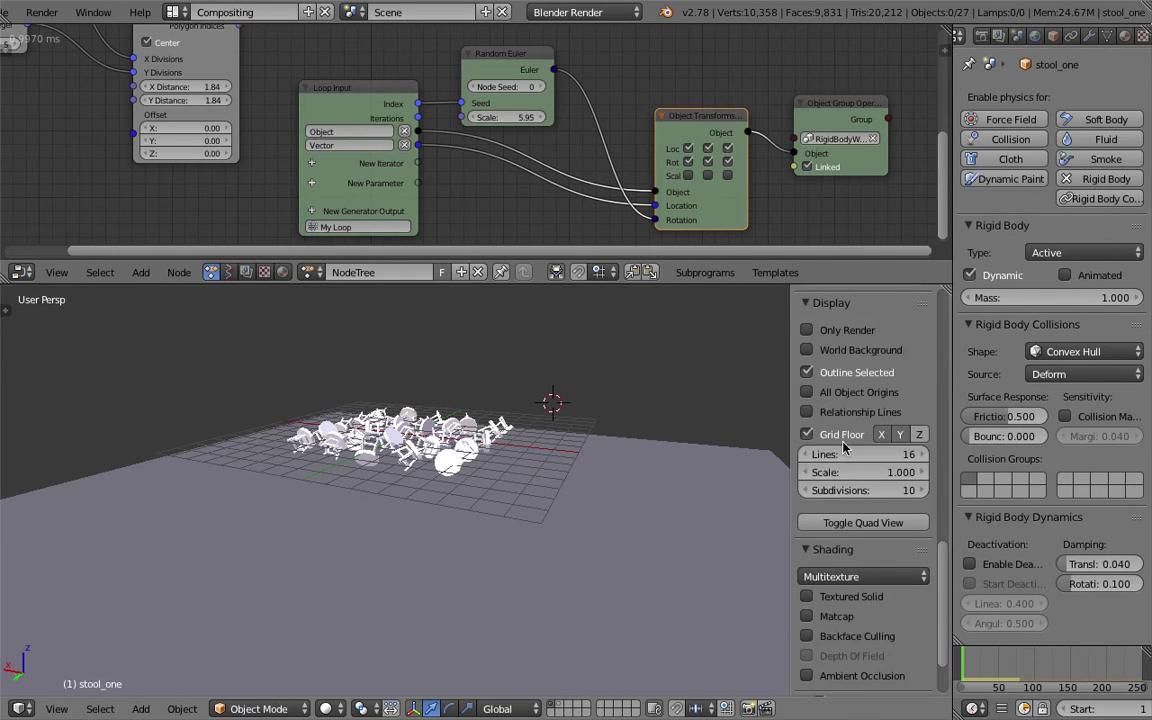
left_click(841, 436)
middle_click_drag(577, 396, 580, 411)
key("ctrl+s")
left_click(580, 411)
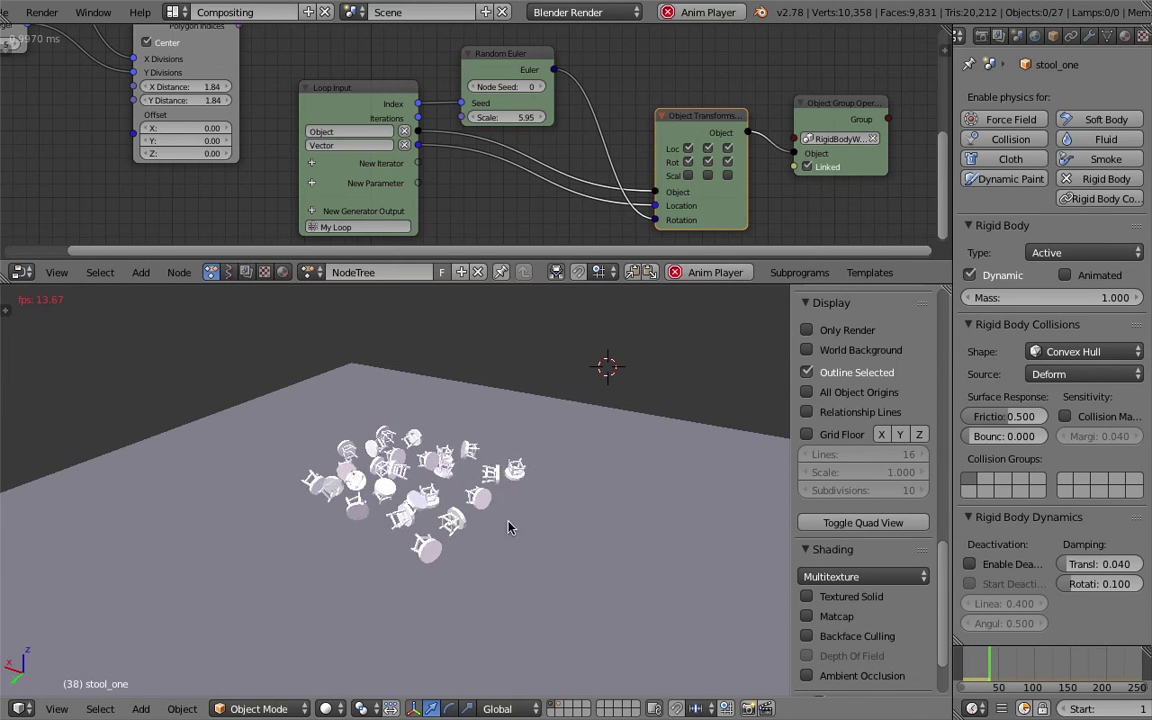
- Examine the falling stools up close during simulation playback, and stop the playback
scroll(462, 462, "up", 5)
middle_click_drag(447, 487, 527, 497)
key("Escape")
- Save the scene over the existing file procedural_simulation_basic_002.blend
scroll(474, 165, "down", 2)
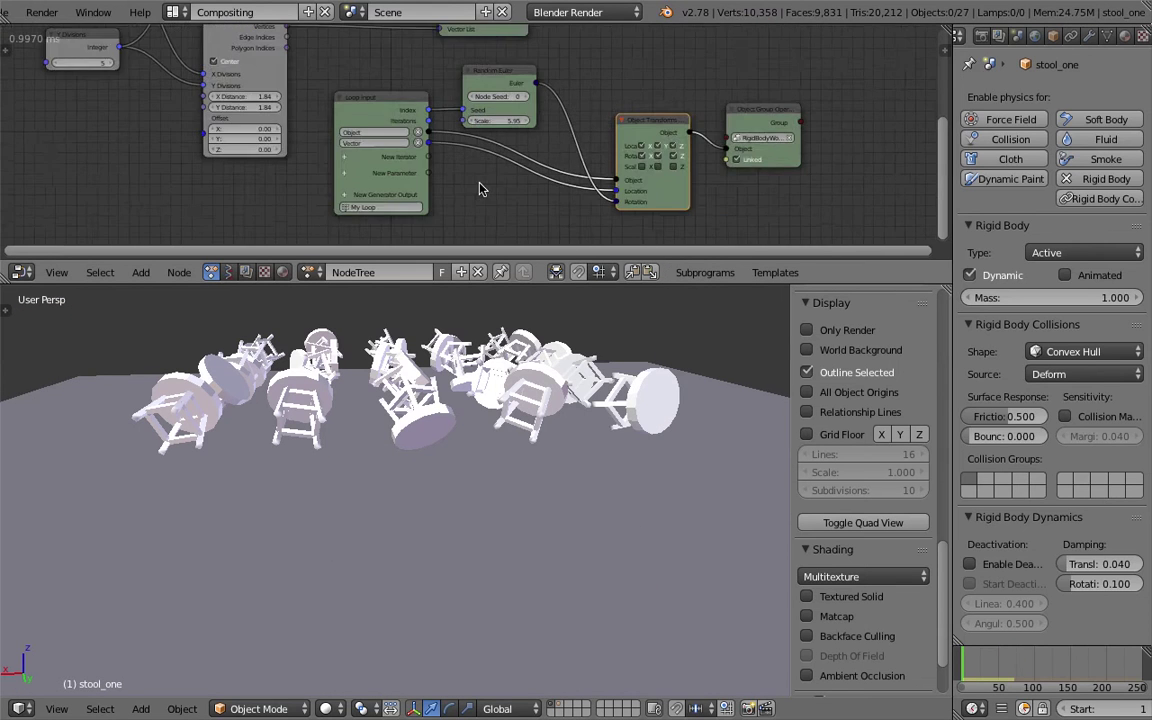
middle_click_drag(445, 171, 536, 226)
middle_click_drag(251, 140, 326, 170)
middle_click_drag(530, 184, 442, 152)
key("ctrl+s")
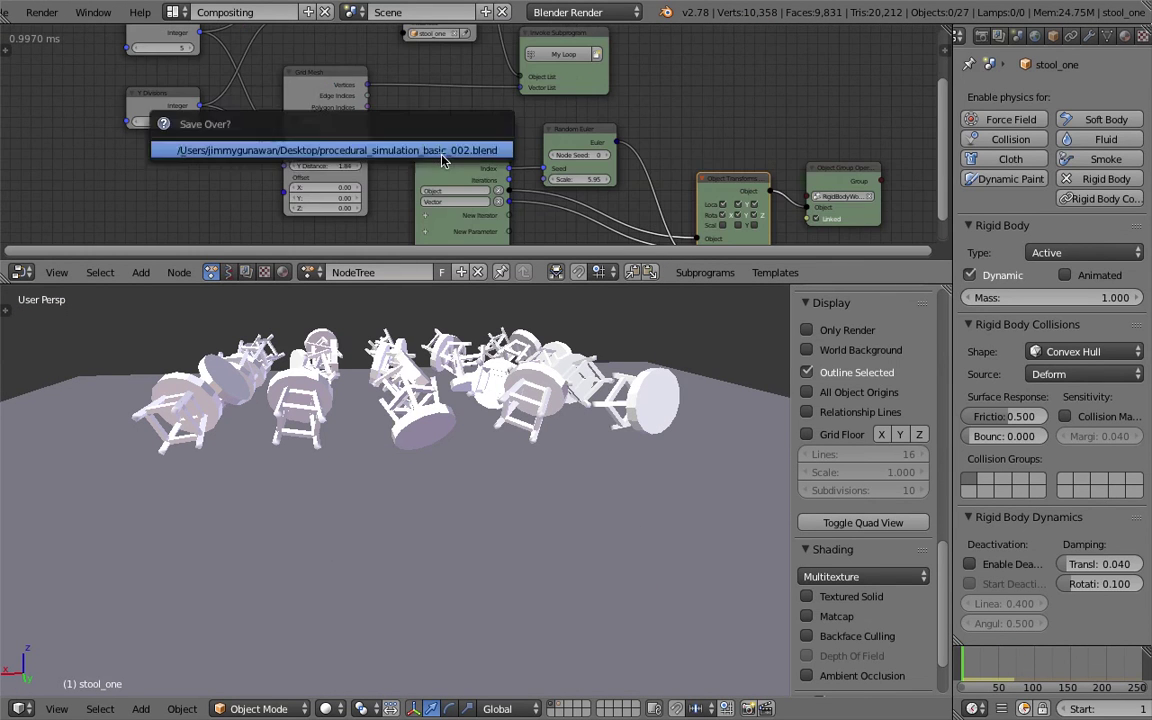
left_click(442, 155)
- Move the Object Transforms Output and Object Group Operations nodes farther from the loop nodes to free up space, and save
middle_click_drag(559, 170, 447, 137)
left_click_drag(575, 126, 607, 117)
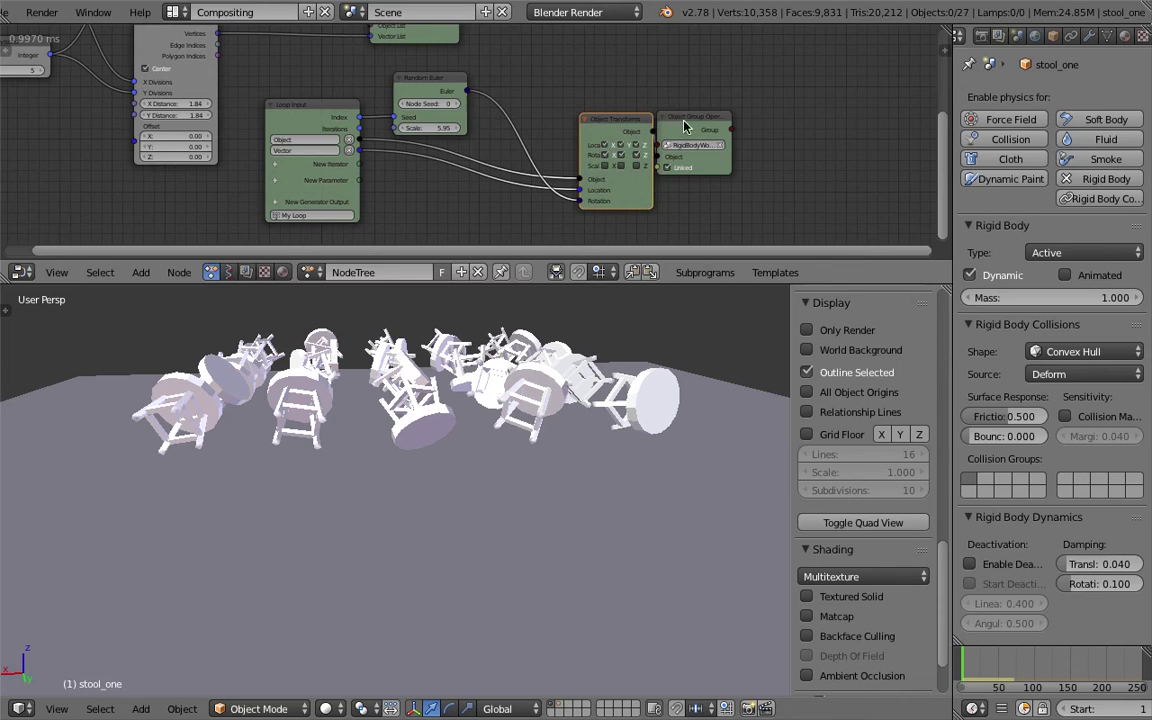
left_click_drag(705, 119, 858, 125)
middle_click_drag(548, 146, 575, 122)
left_click_drag(650, 97, 753, 96)
key("ctrl+s")
left_click(752, 96)
- Enlarge the node editor and add a Random Vector node beside the Loop Input, seeded by the loop index
scroll(584, 142, "up", 3)
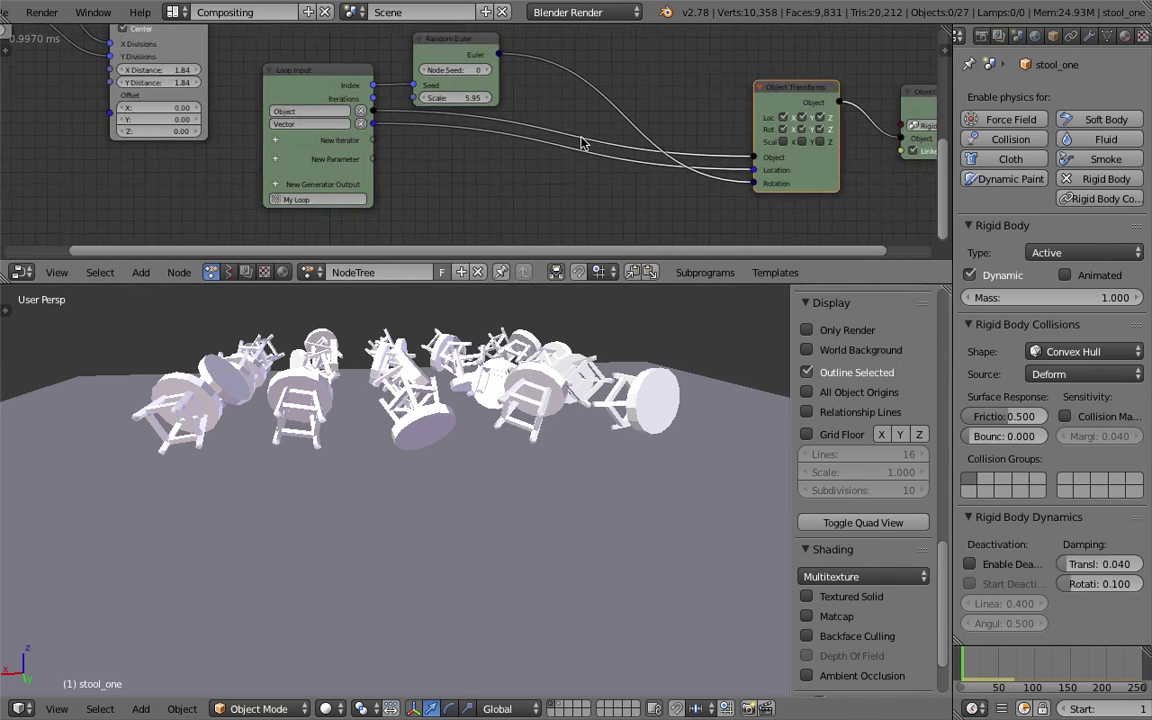
left_click_drag(583, 285, 580, 418)
middle_click_drag(544, 294, 534, 271)
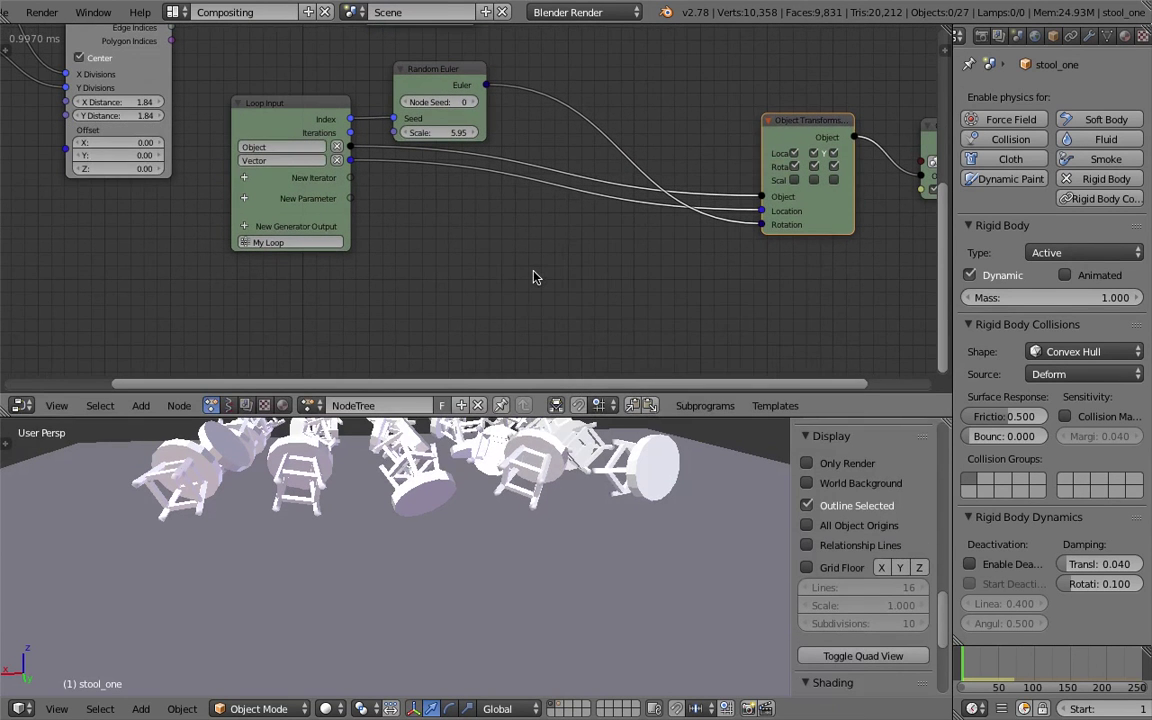
key("shift+a")
left_click(510, 249)
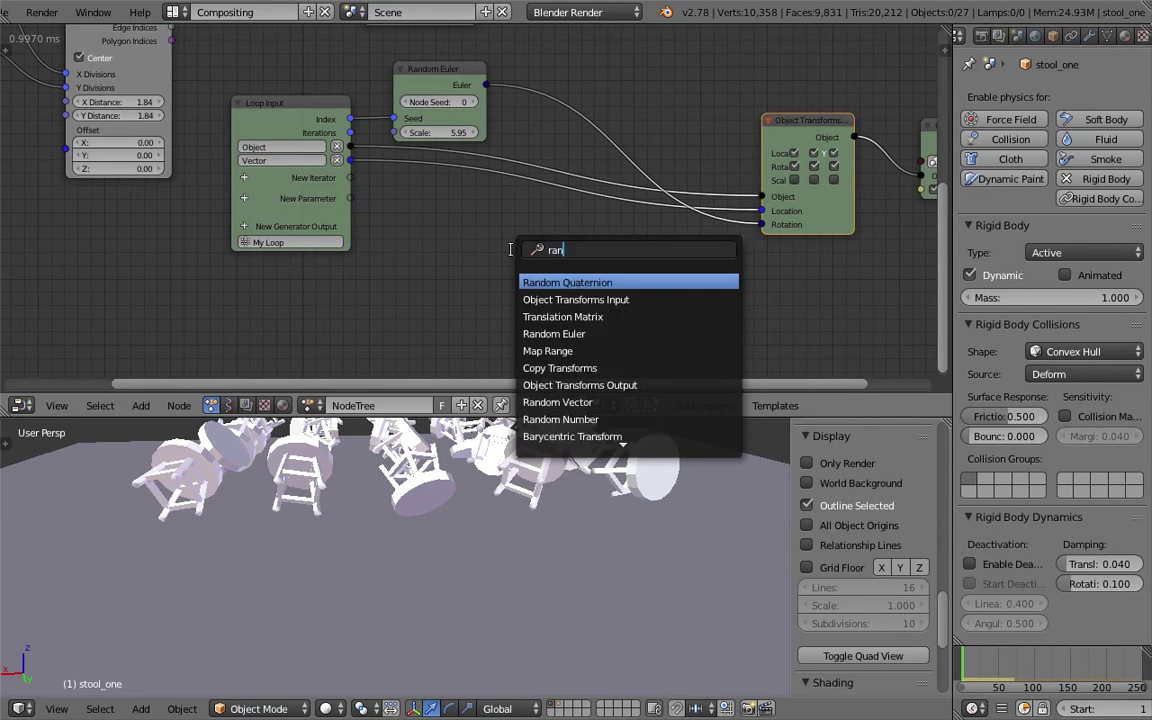
key("Return")
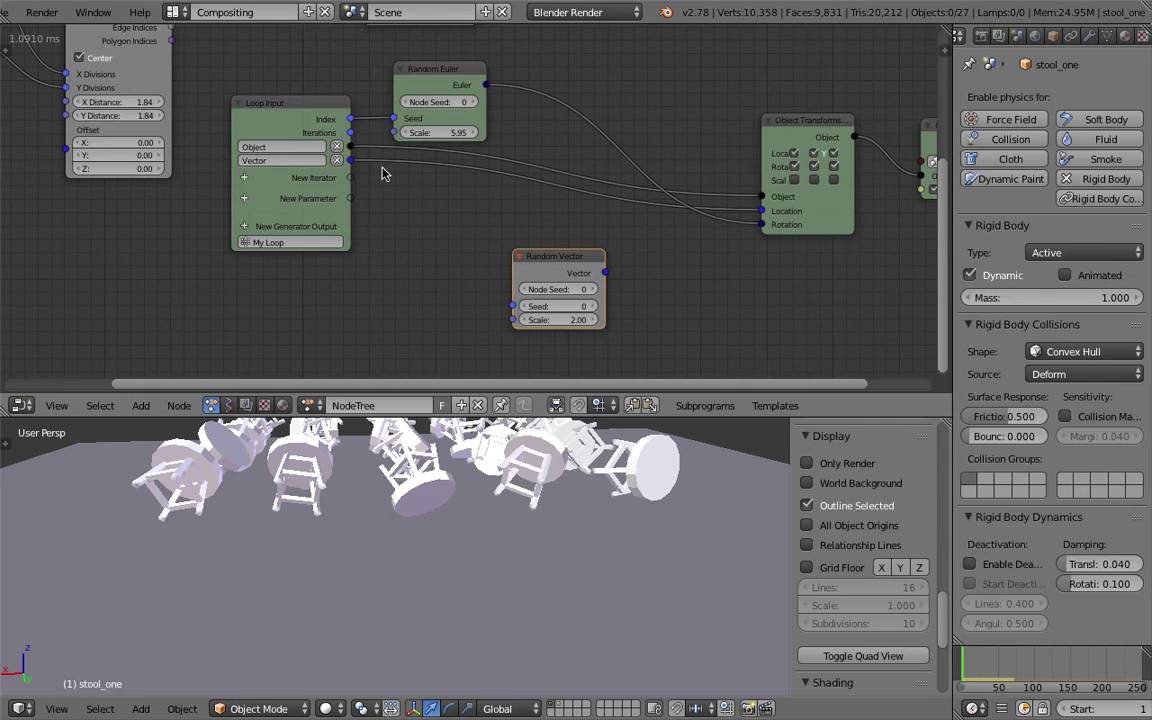
left_click_drag(513, 309, 514, 307)
left_click_drag(352, 120, 473, 308)
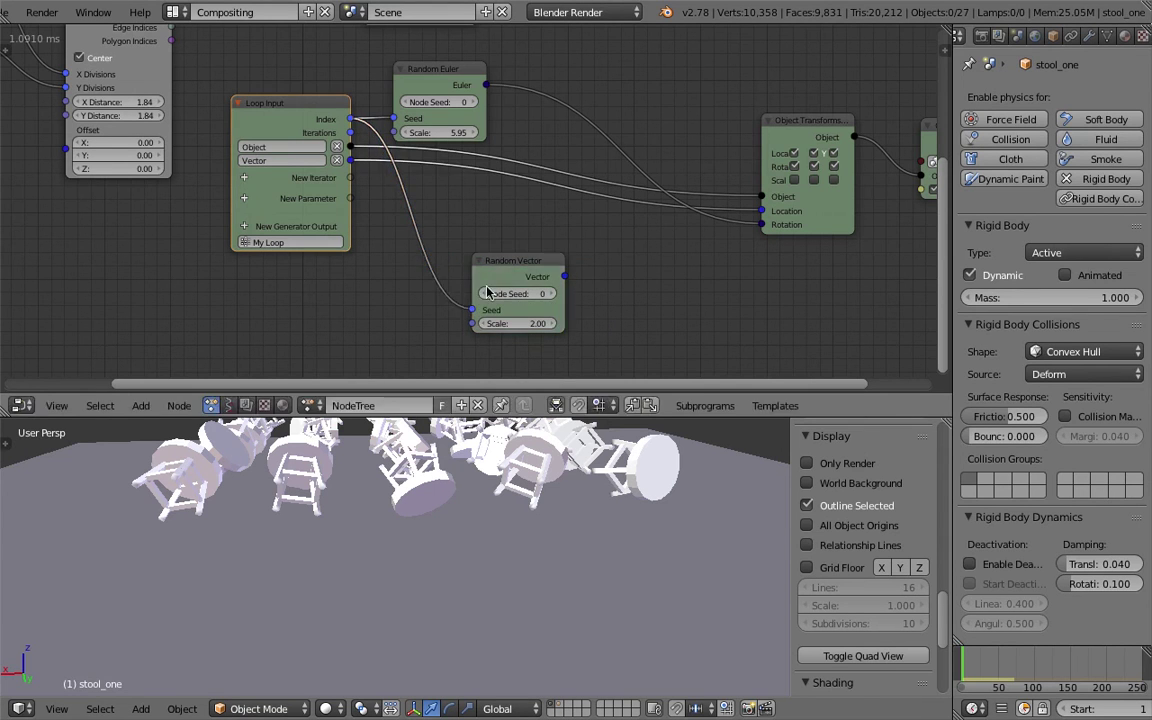
left_click_drag(484, 265, 403, 267)
key("space")
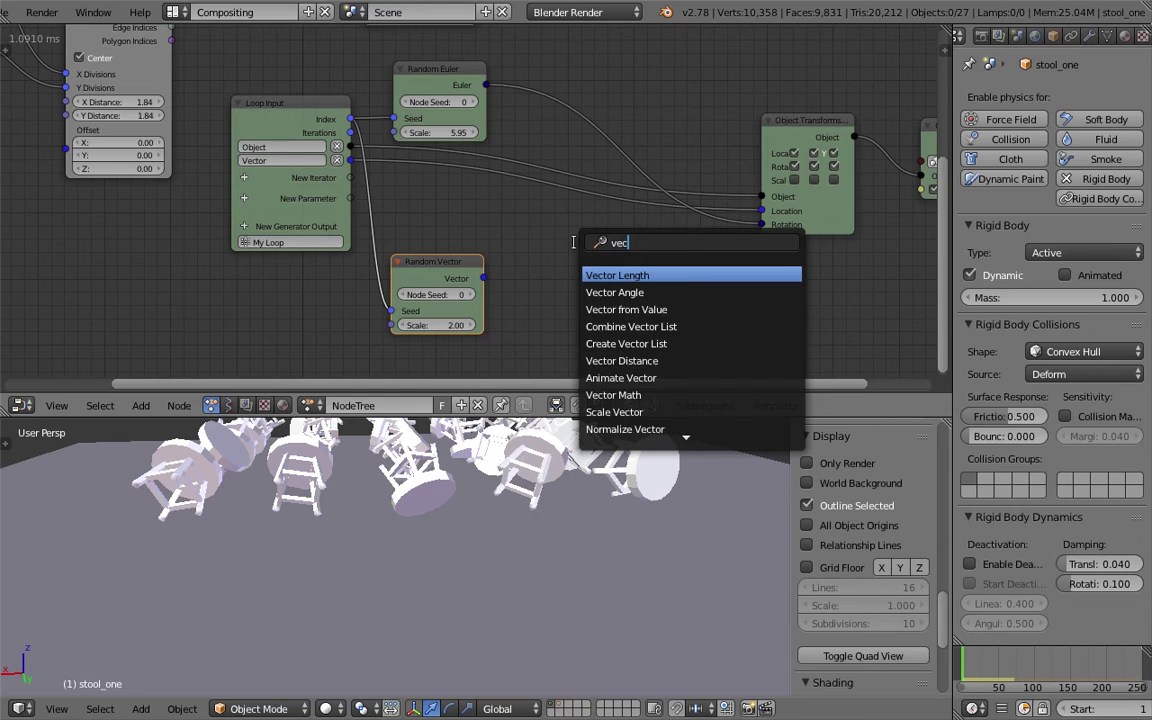
key("Return")
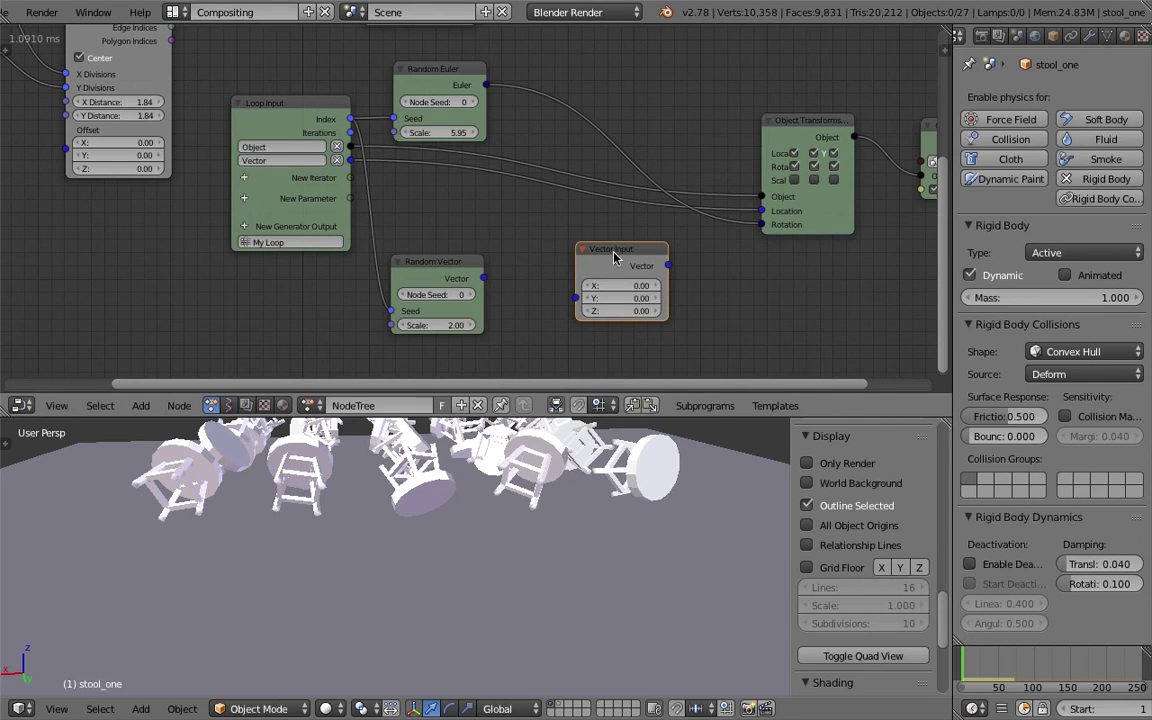
key("x")
- Add a Vector Math node set to Add, combining the loop vector with the random vector, and feed its result into Location
key("shift+a")
left_click(576, 247)
type("vector ma")
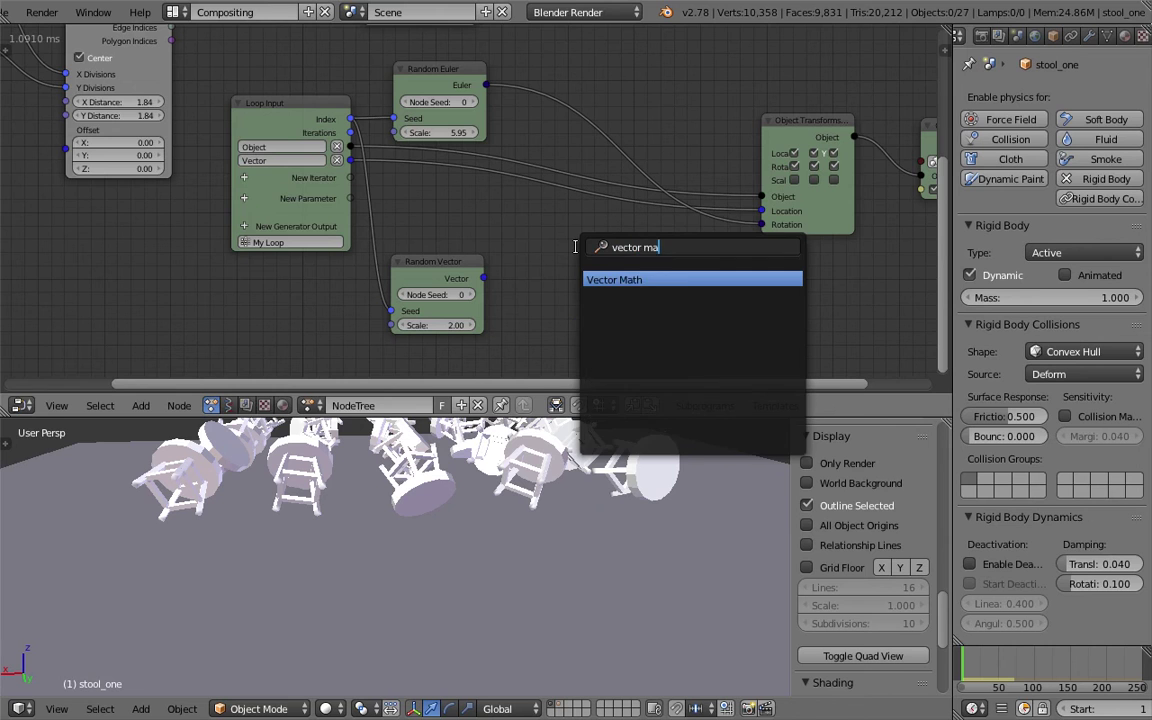
key("Return")
middle_click_drag(383, 159, 390, 139)
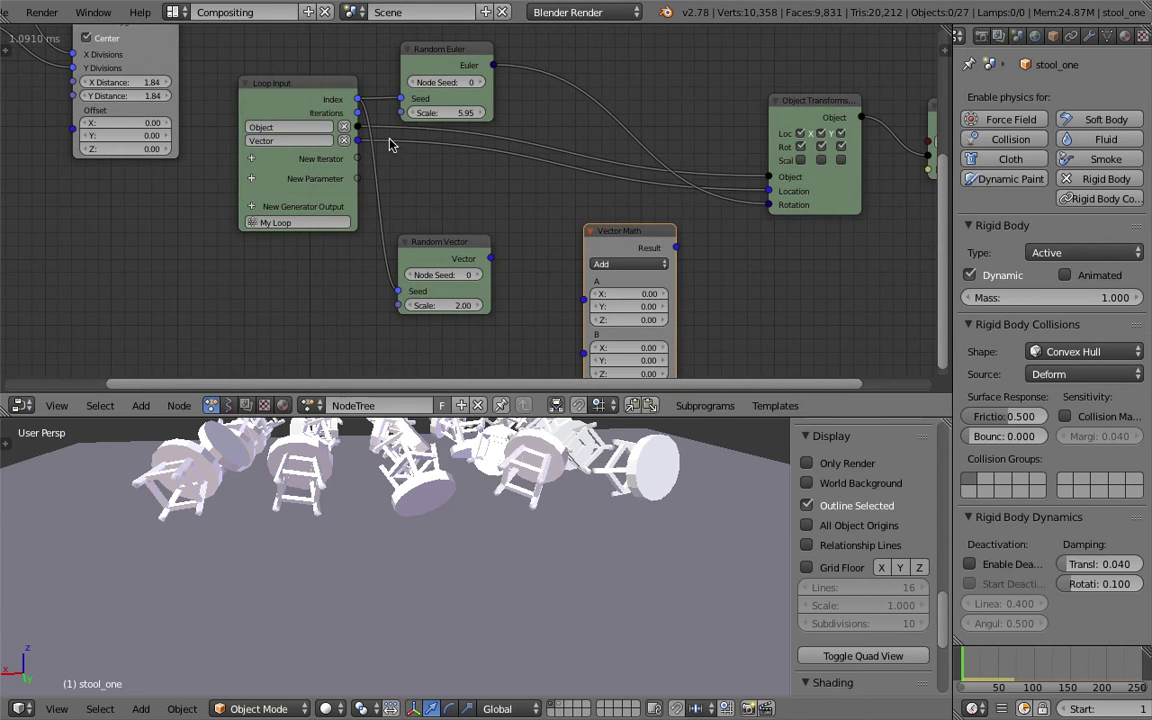
left_click_drag(577, 298, 579, 299)
left_click_drag(490, 258, 581, 311)
left_click_drag(677, 247, 689, 235)
left_click_drag(768, 196, 768, 194)
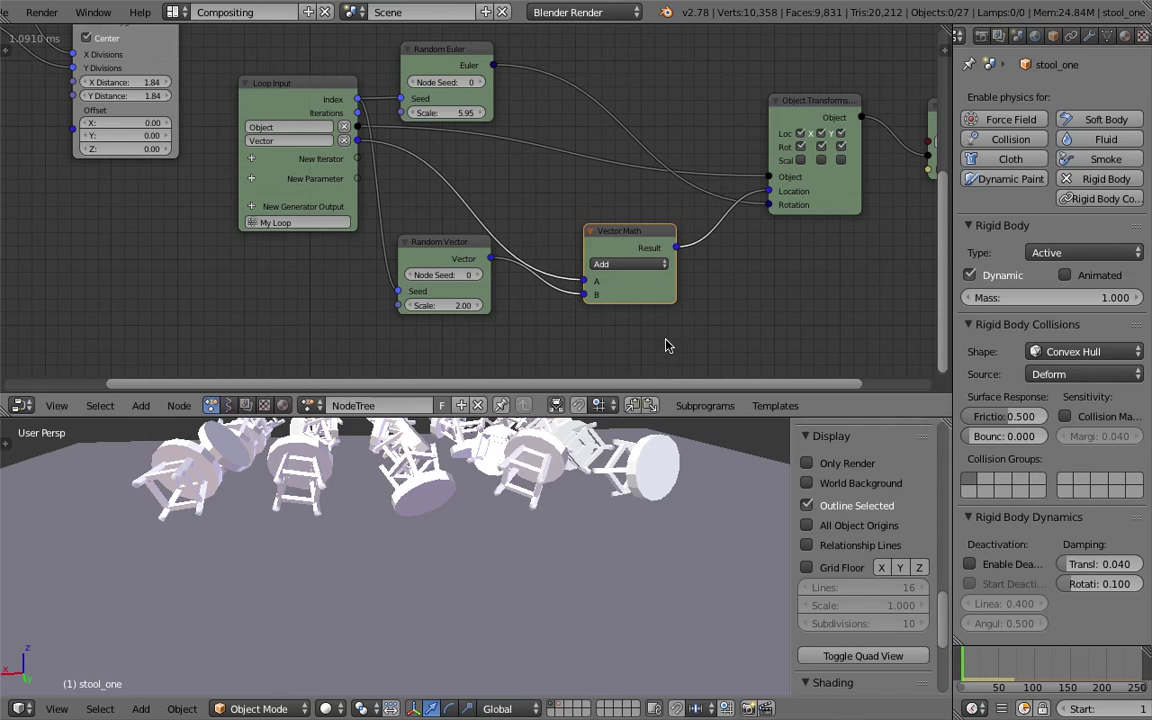
- Set the Random Vector node's scale to 9.32 and node seed to 16, and select the ground cube
scroll(618, 502, "down", 4)
left_click_drag(456, 305, 680, 305)
left_click_drag(455, 280, 487, 280)
scroll(493, 503, "down", 4)
right_click(540, 573)
middle_click_drag(499, 545, 405, 446)
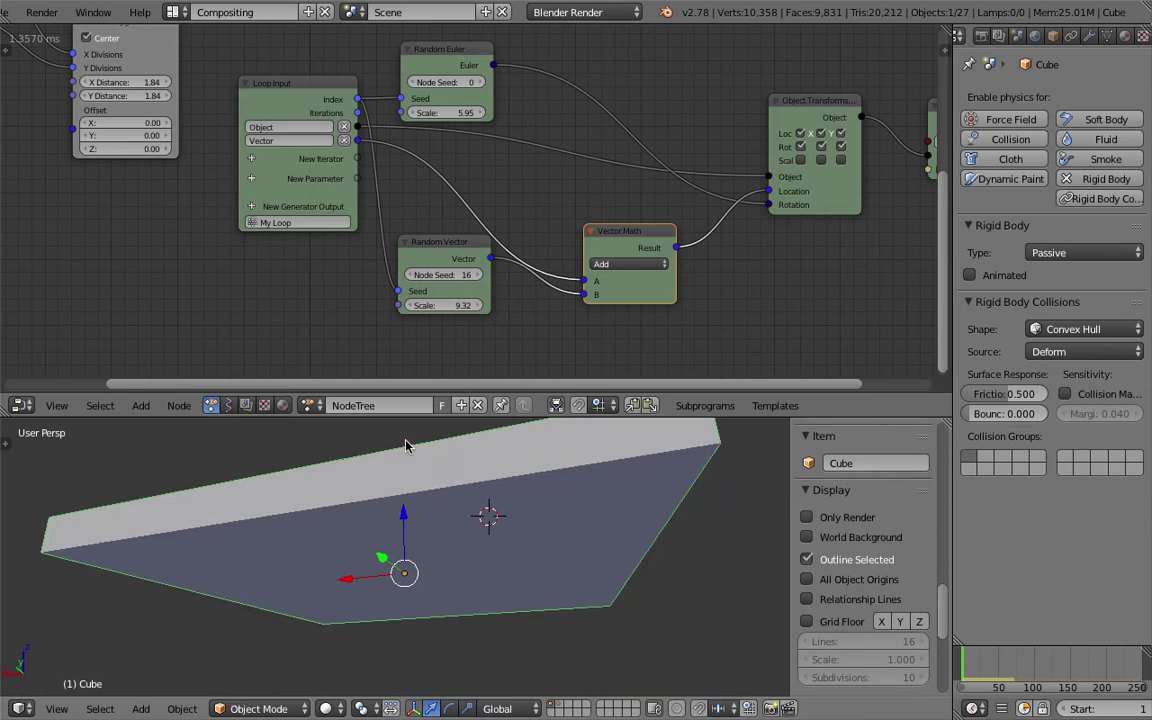
middle_click_drag(400, 514, 402, 598)
- Increase the grid to 9 X divisions and 11 Y divisions
middle_click_drag(177, 213, 369, 267)
middle_click_drag(436, 229, 468, 296)
middle_click_drag(305, 168, 301, 206)
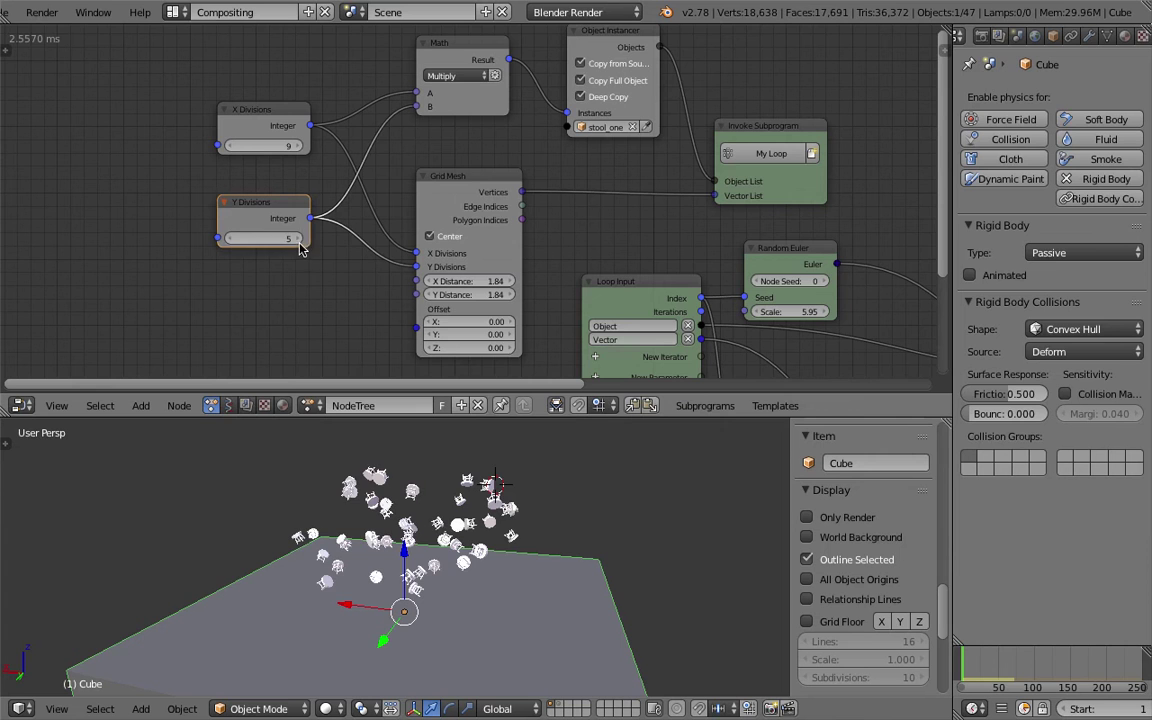
left_click(300, 243)
left_click(300, 243)
left_click(300, 243)
left_click(300, 243)
left_click(300, 243)
left_click(300, 243)
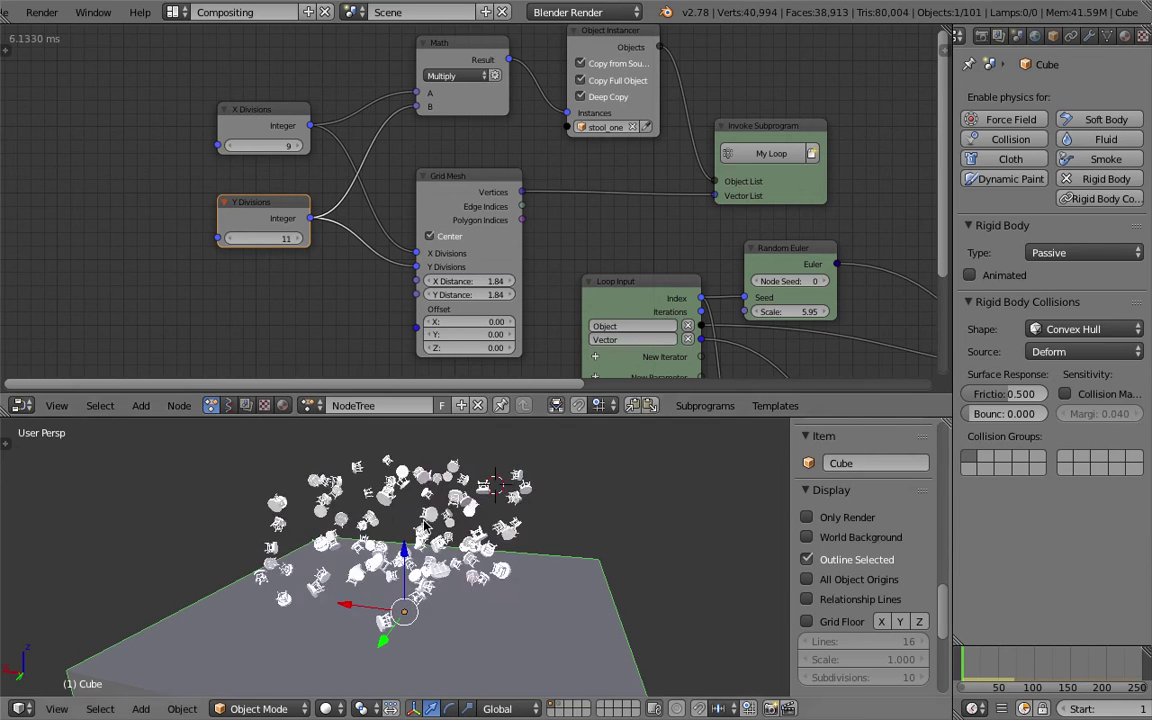
- Play the simulation in a maximized 3D viewport and deselect the ground cube
middle_click_drag(460, 556, 540, 537)
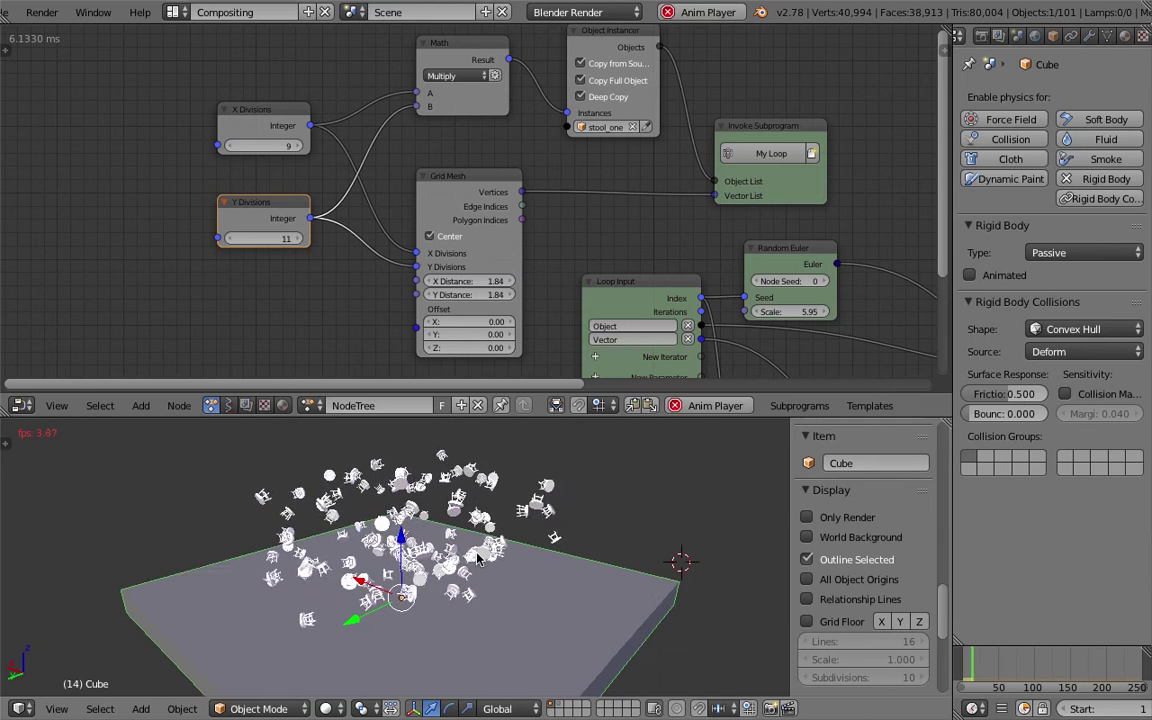
key("shift+space")
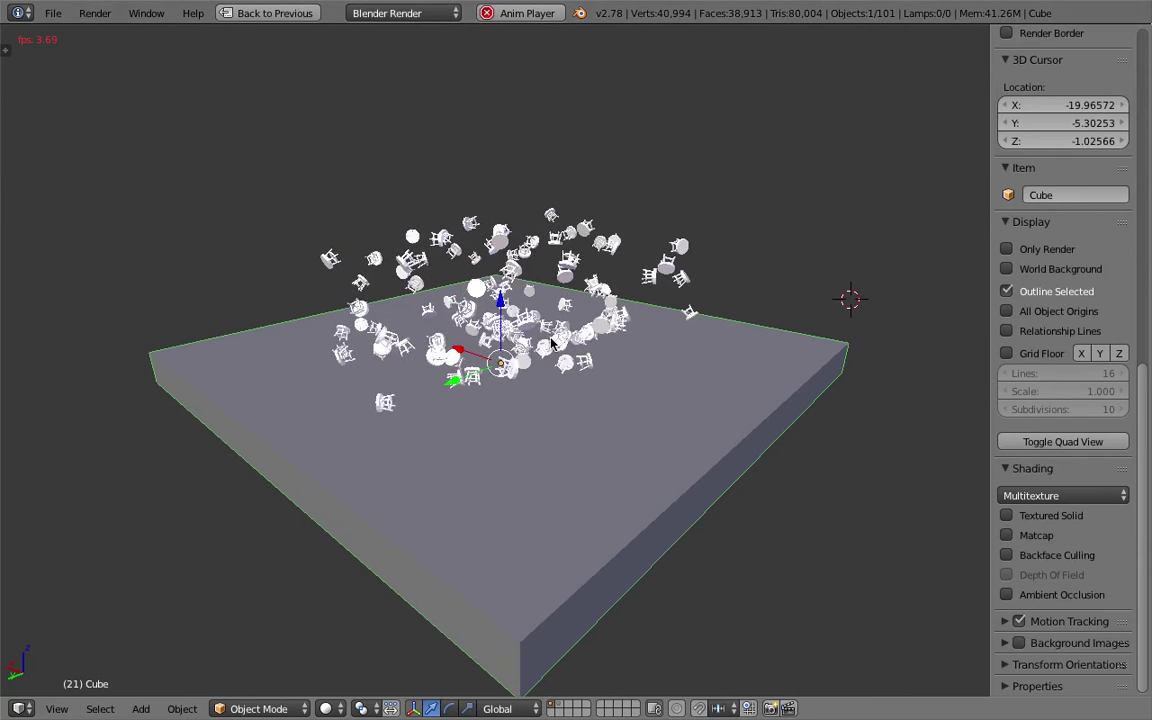
middle_click_drag(562, 333, 544, 316)
scroll(527, 319, "up", 1)
key("a")
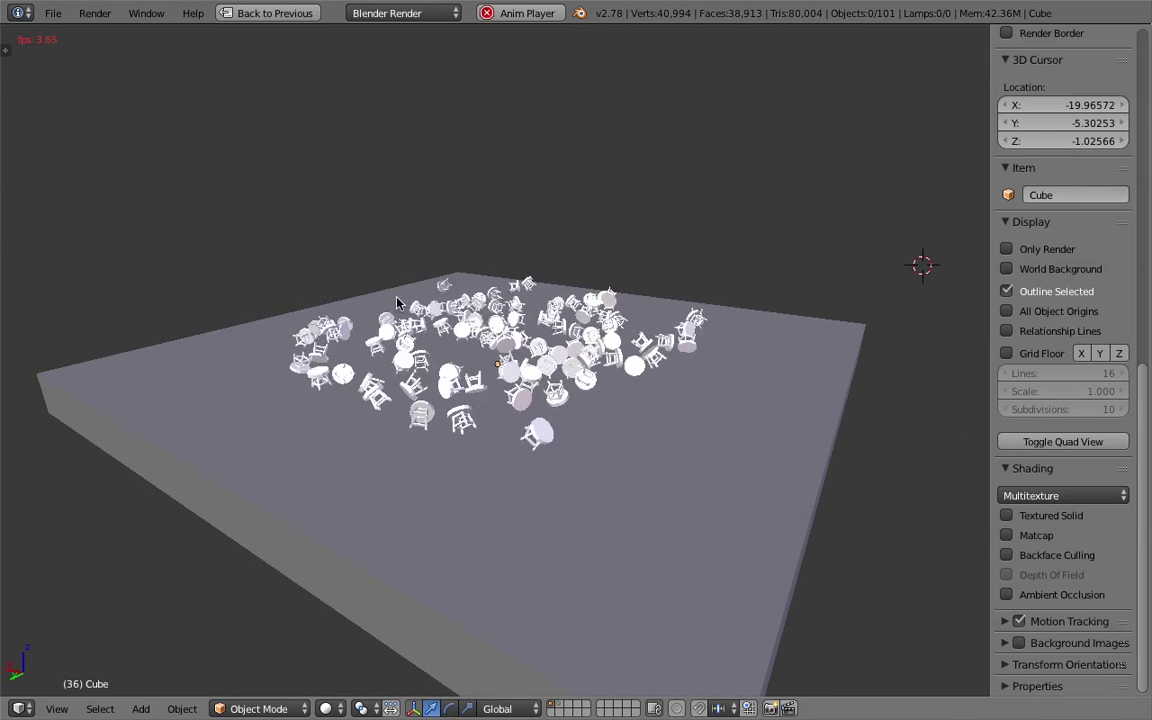
- Examine how the stools fall, collide and scatter across the ground from several angles during playback
middle_click_drag(400, 304, 578, 312)
scroll(578, 312, "up", 2)
scroll(578, 312, "up", 1)
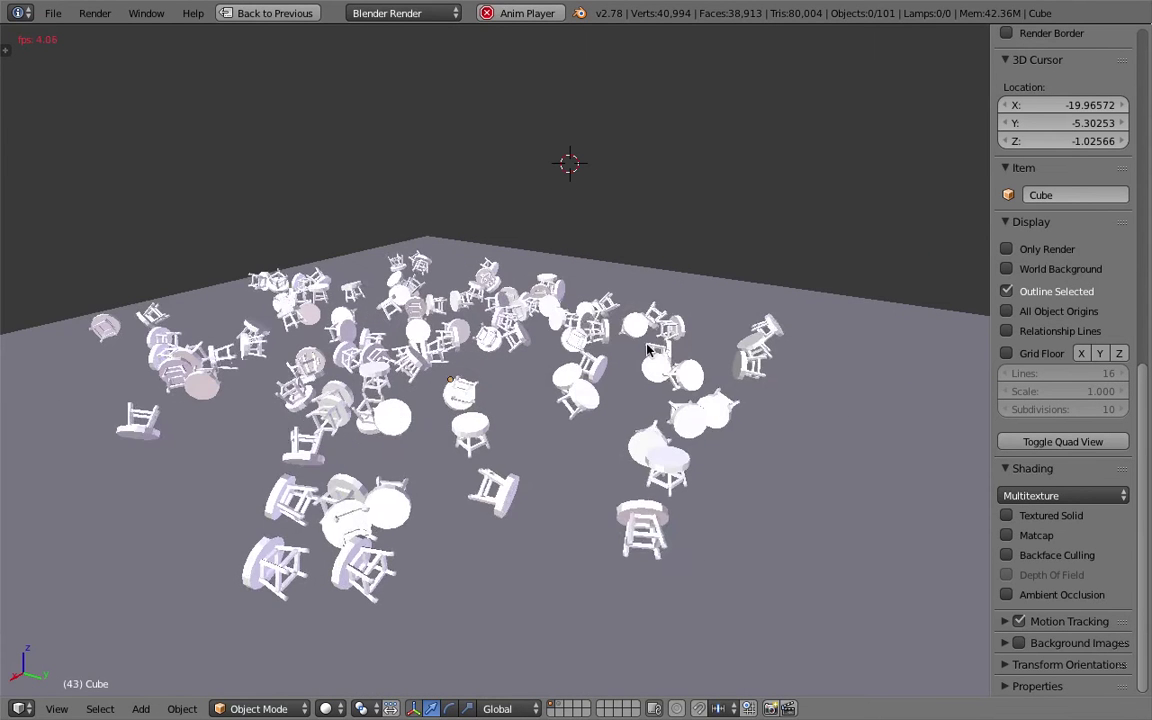
middle_click_drag(640, 347, 435, 402)
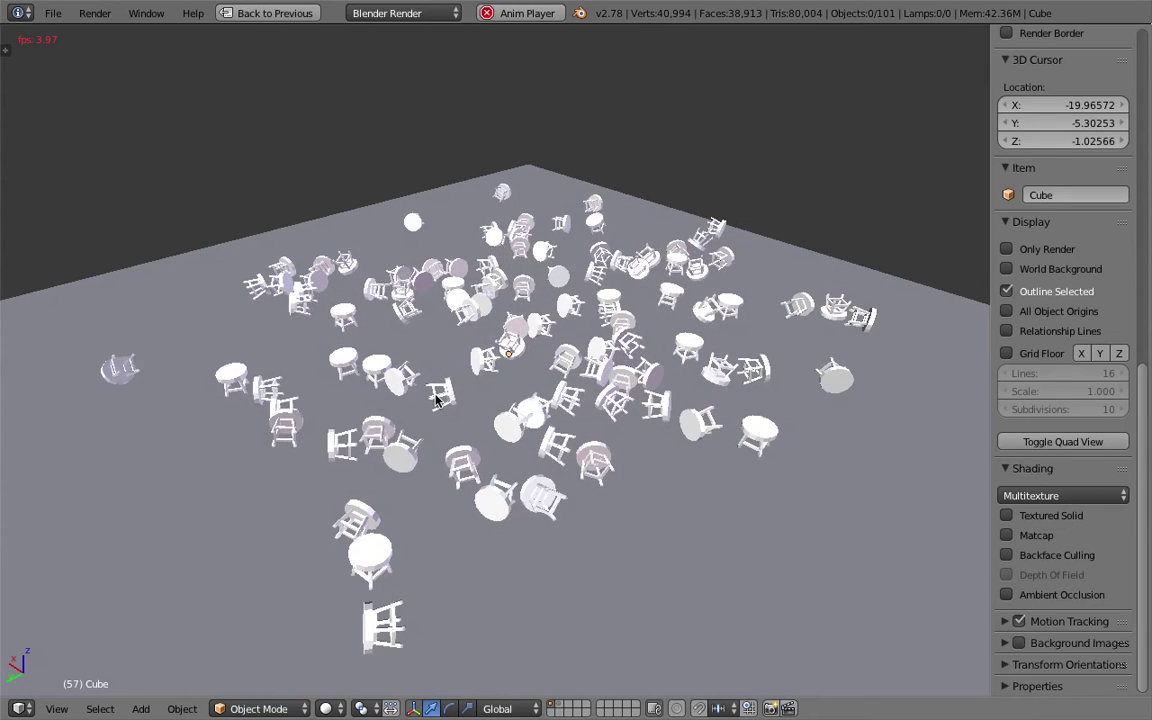
middle_click_drag(577, 372, 444, 388)
scroll(612, 405, "down", 2)
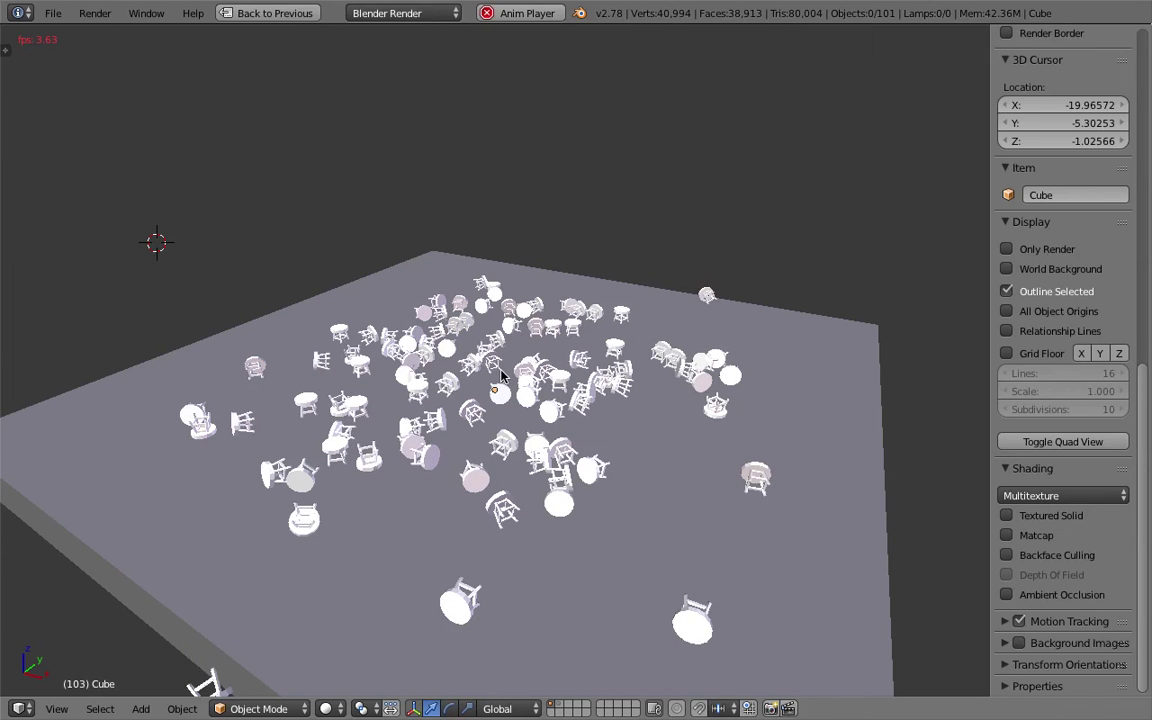
middle_click_drag(501, 375, 636, 370)
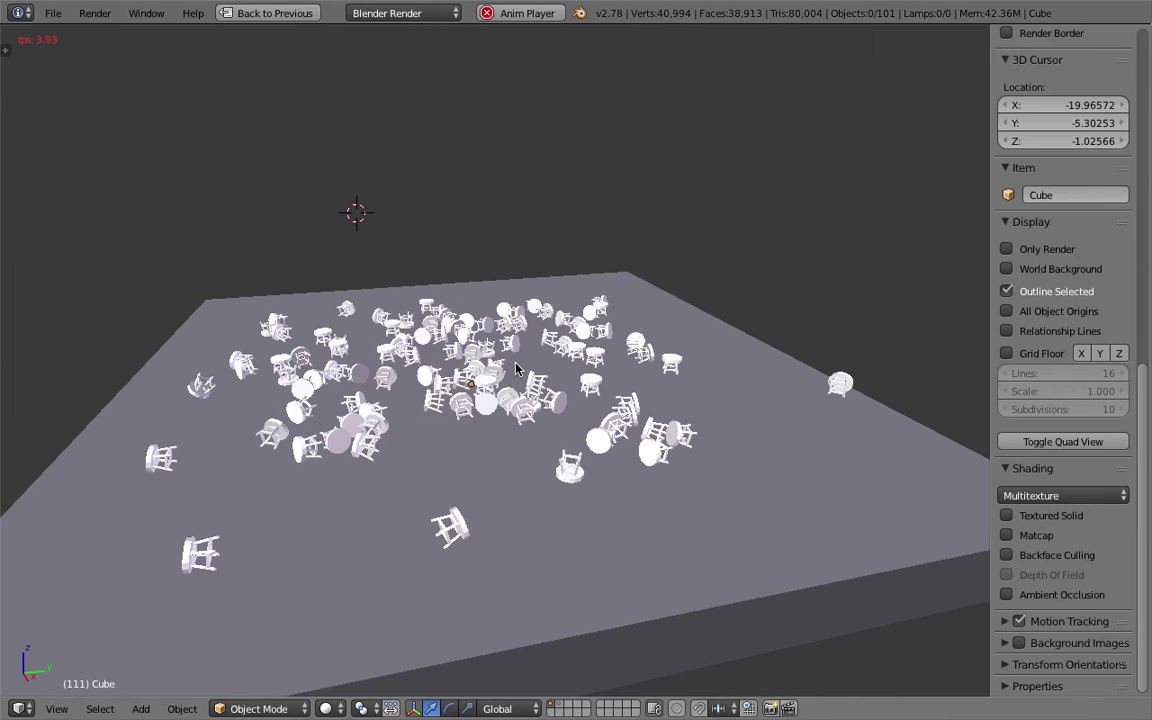
middle_click_drag(517, 370, 597, 373)
scroll(624, 379, "up", 3)
mouse_move(478, 380)
middle_mouse_down()
mouse_move(588, 381)
mouse_move(465, 381)
mouse_move(487, 383)
middle_mouse_up()
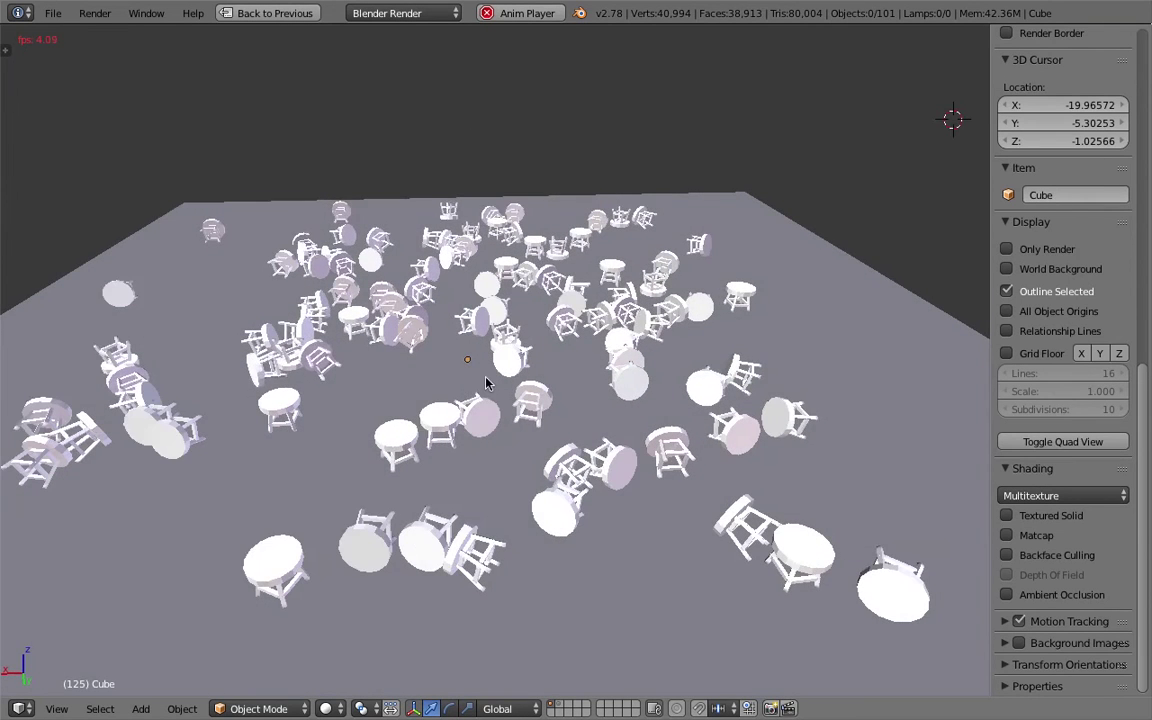
- Stop the playback, return to frame 1, and examine the stools' starting arrangement above the ground from several angles
middle_click_drag(645, 380, 660, 350)
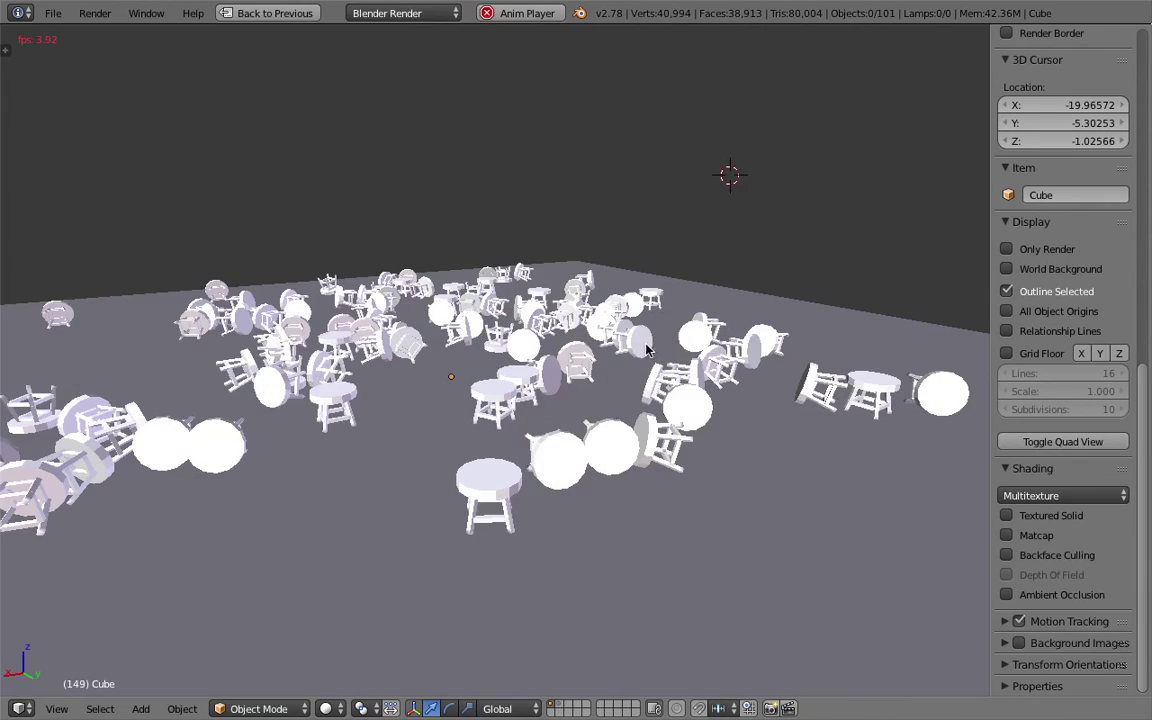
key("Escape")
middle_click_drag(556, 345, 677, 283)
scroll(634, 317, "down", 2)
scroll(649, 274, "down", 1)
scroll(606, 298, "up", 3)
middle_click_drag(602, 298, 521, 333)
scroll(528, 315, "down", 1)
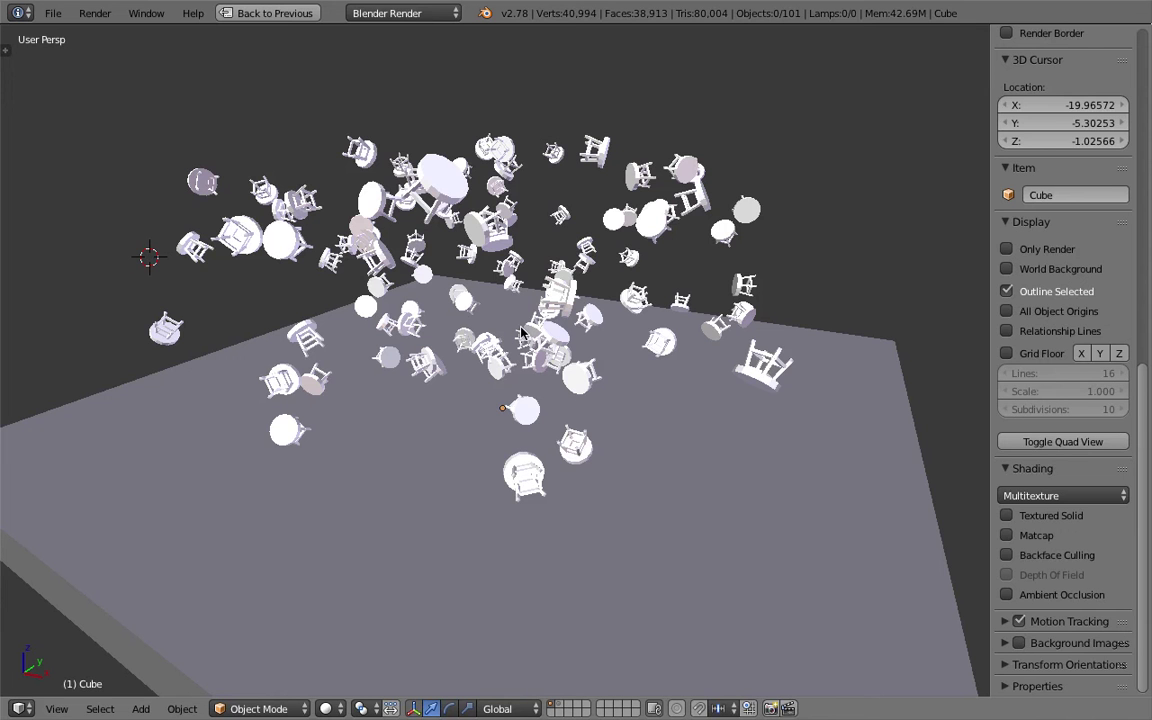
middle_click_drag(537, 315, 654, 293)
middle_click_drag(578, 180, 593, 190)
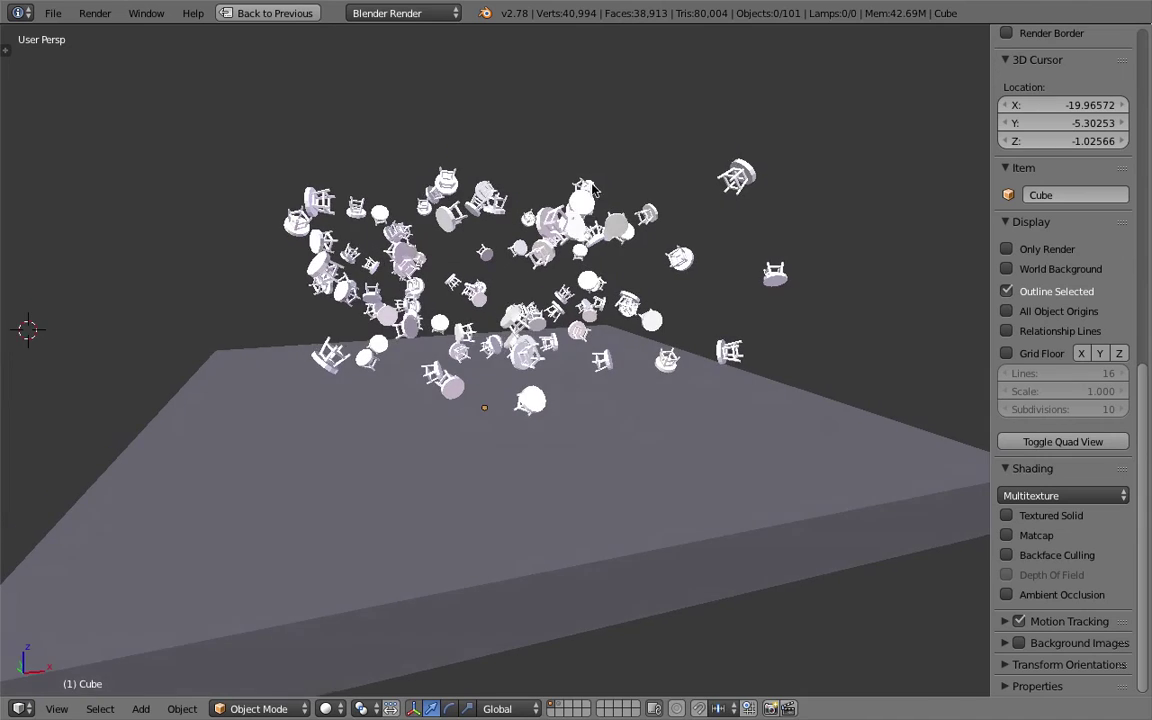
- Select one of the suspended stools and replay the simulation, examining the fall from several angles
scroll(421, 190, "up", 3)
middle_click_drag(538, 237, 552, 262)
right_click(545, 204)
middle_click_drag(545, 204, 592, 277)
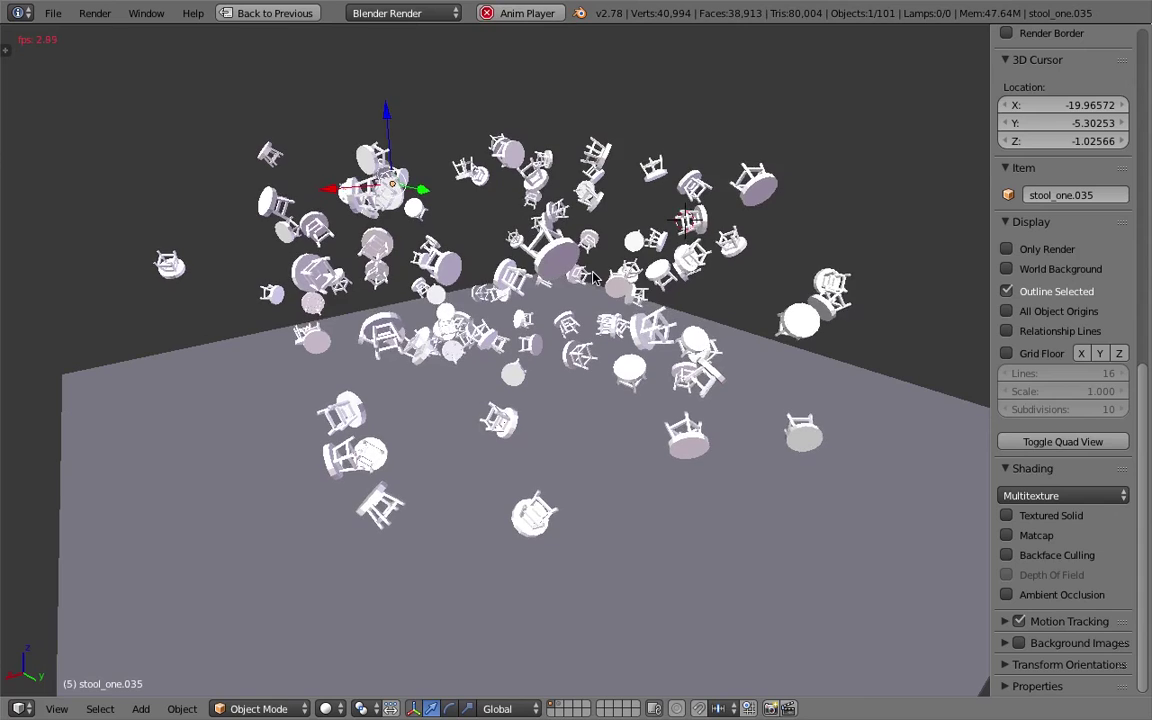
middle_click_drag(592, 278, 583, 334)
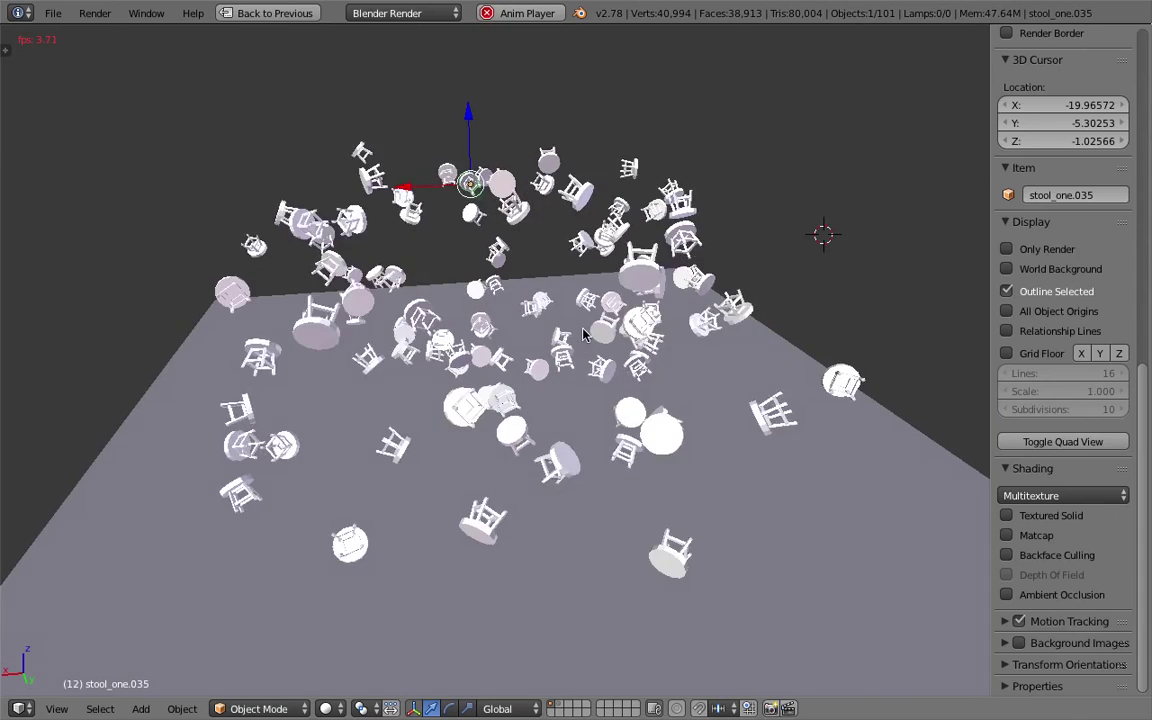
scroll(585, 334, "up", 2)
middle_click_drag(548, 340, 420, 285)
- Stop the simulation playback, return to frame 1, and save the project file
key("Escape")
key("ctrl+s")
left_click(463, 305)
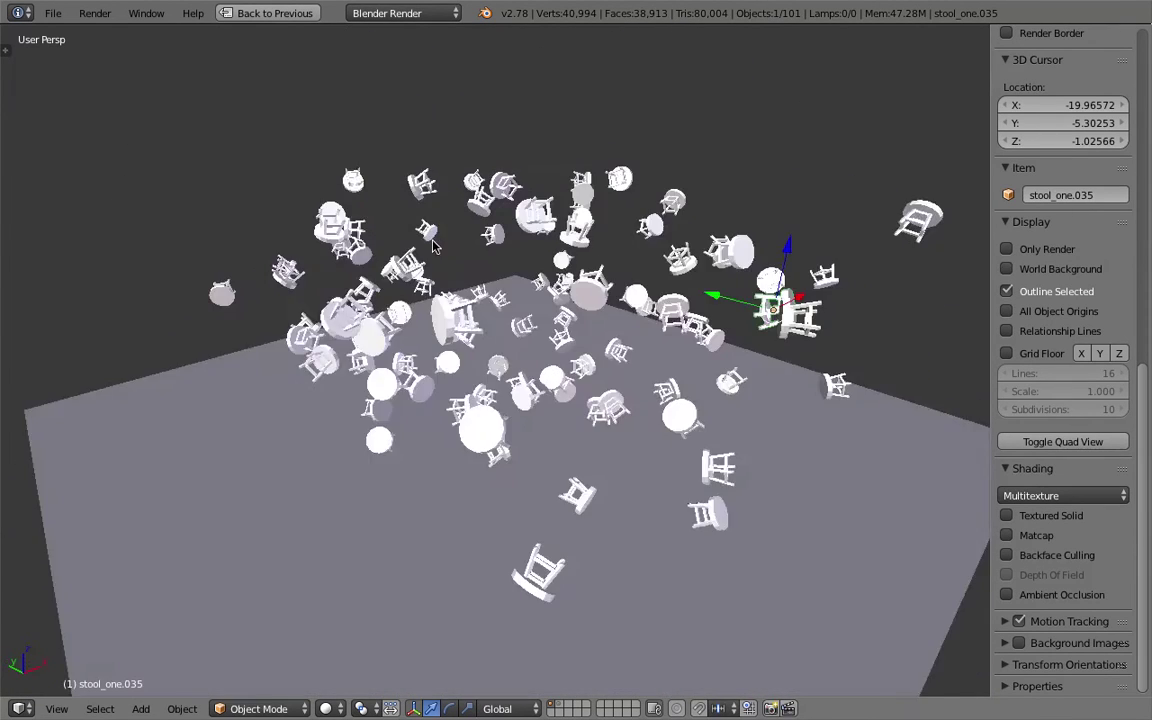
middle_click_drag(433, 246, 510, 223)
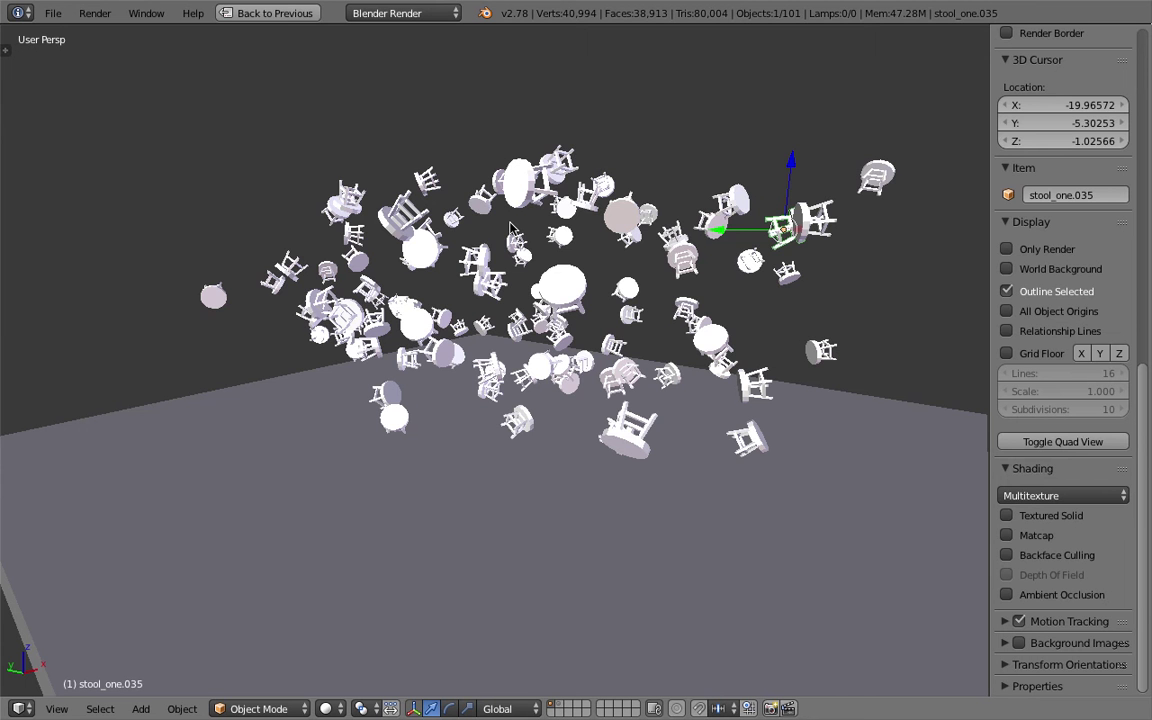
middle_click_drag(510, 228, 538, 305)
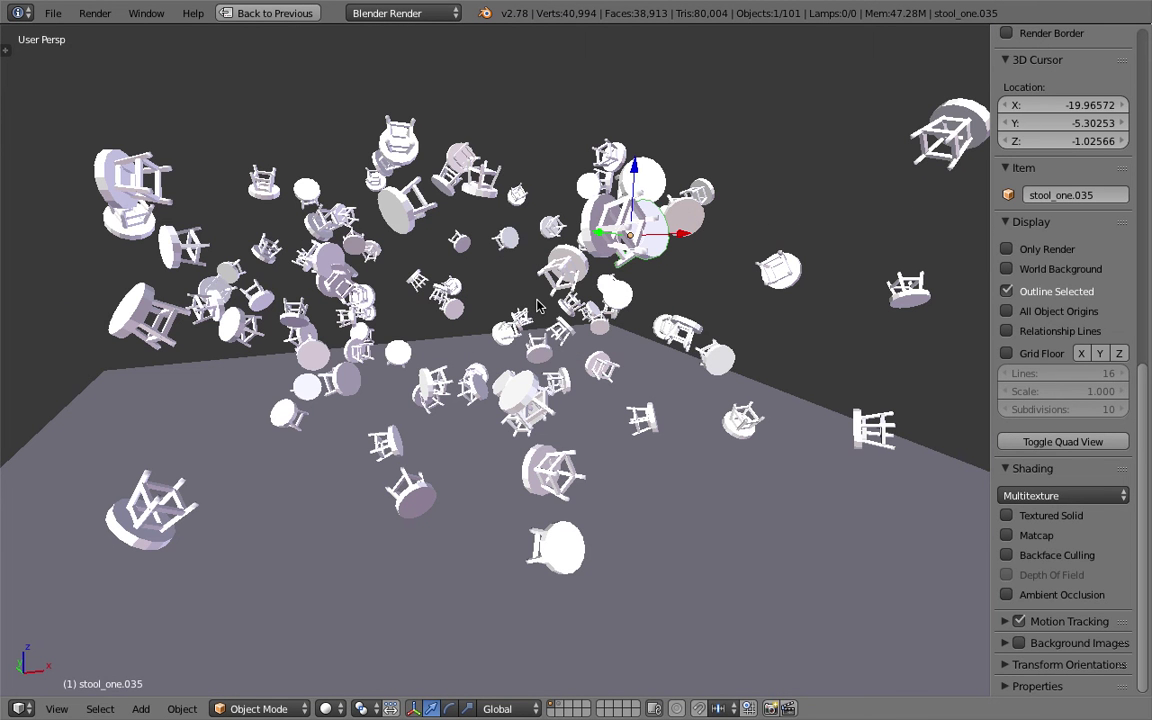